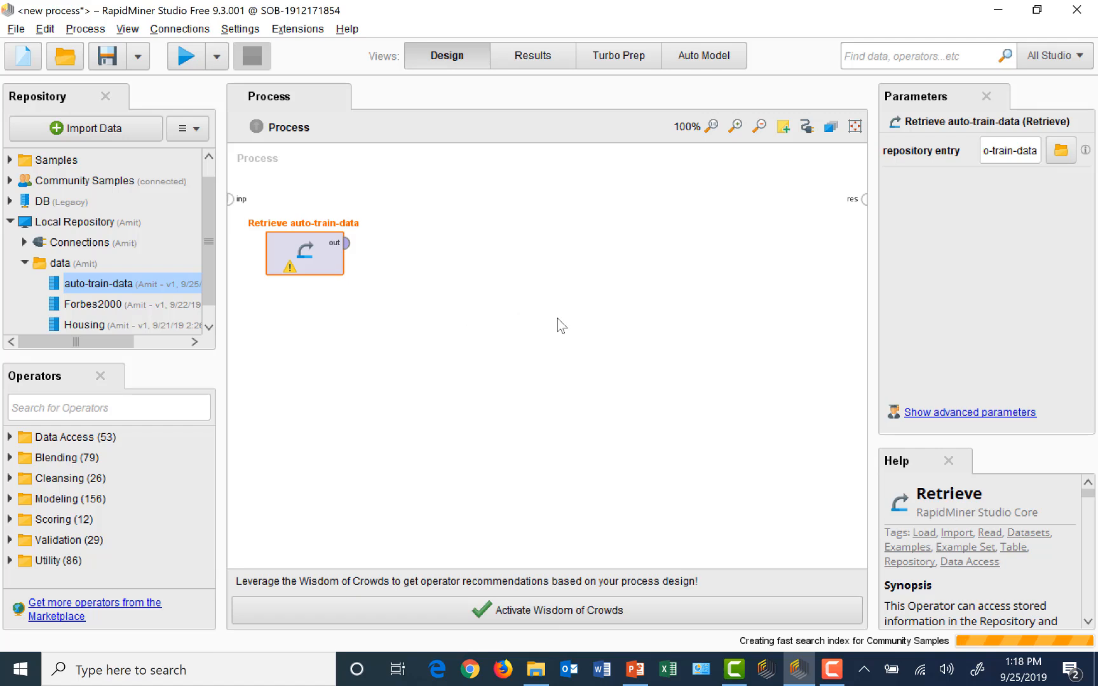
Connect the output of Retrieve auto-train-data to the process result port and run the process.
click(348, 243)
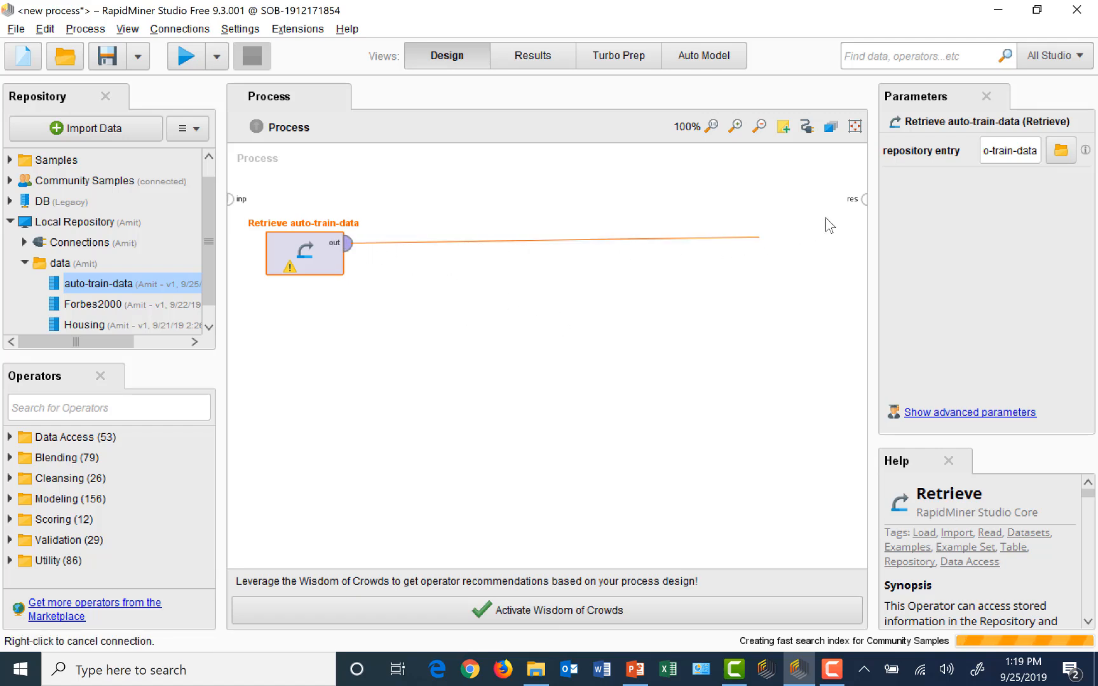
click(864, 199)
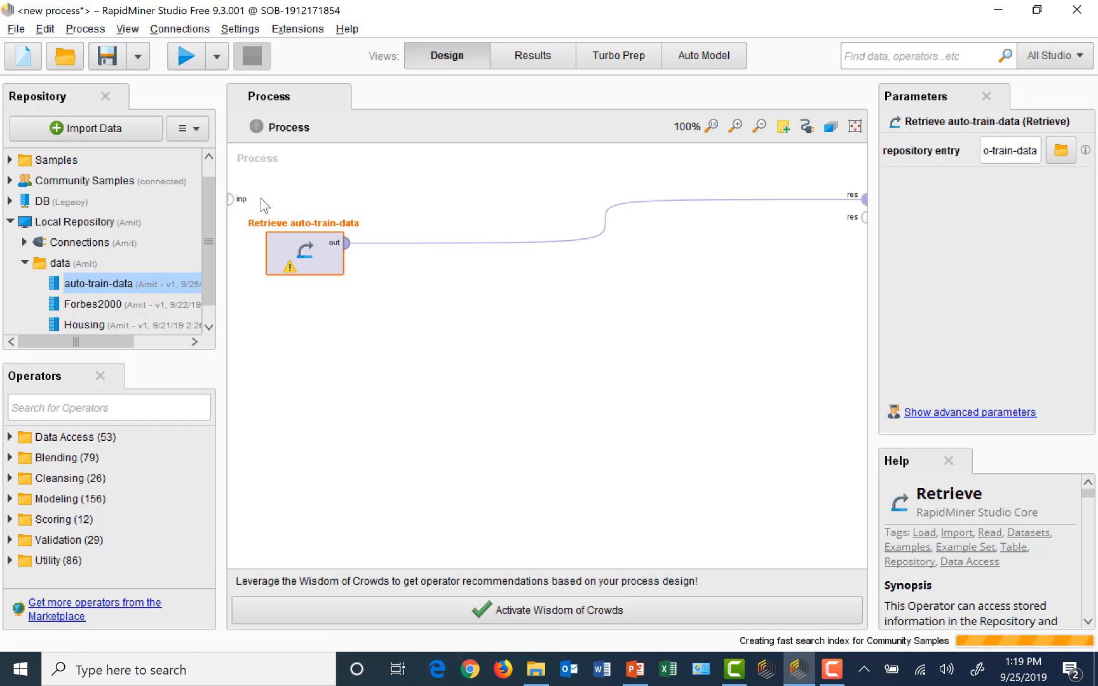
click(188, 59)
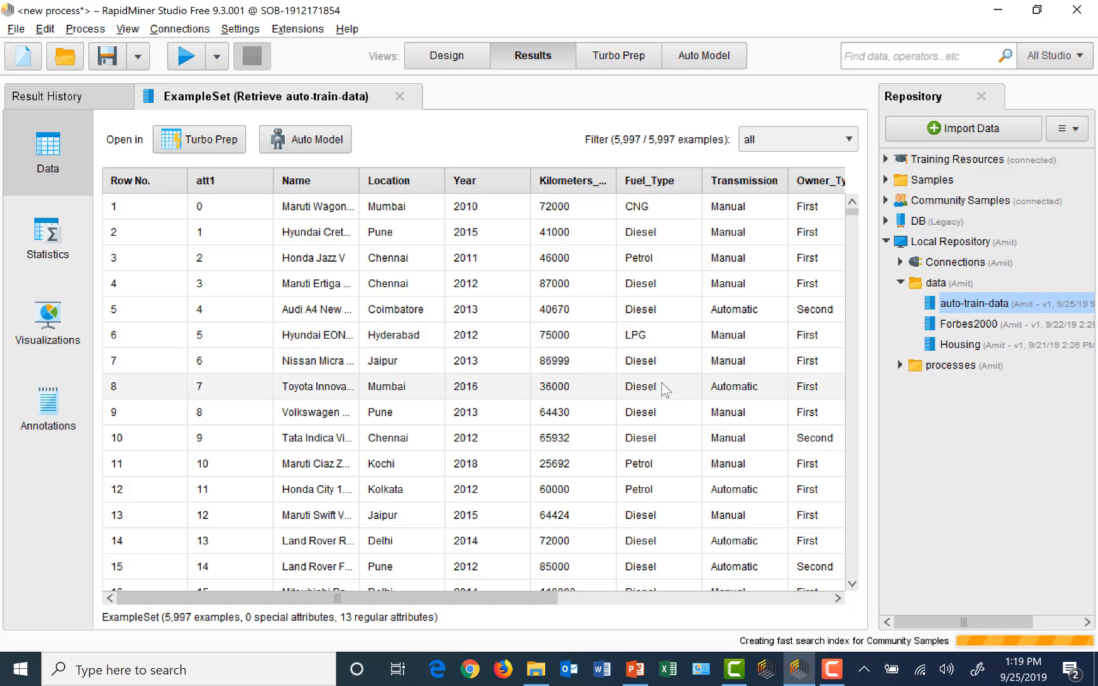
Examine all columns of the retrieved data table, and check the attribute statistics for types, ranges and missing values.
click(809, 602)
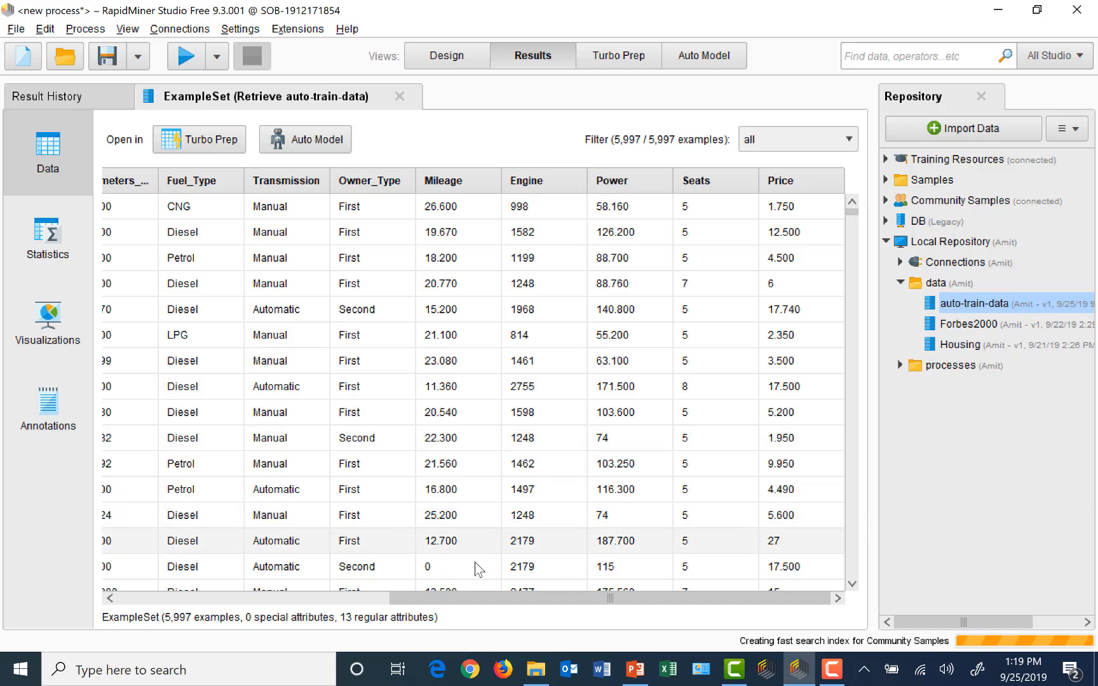
click(141, 600)
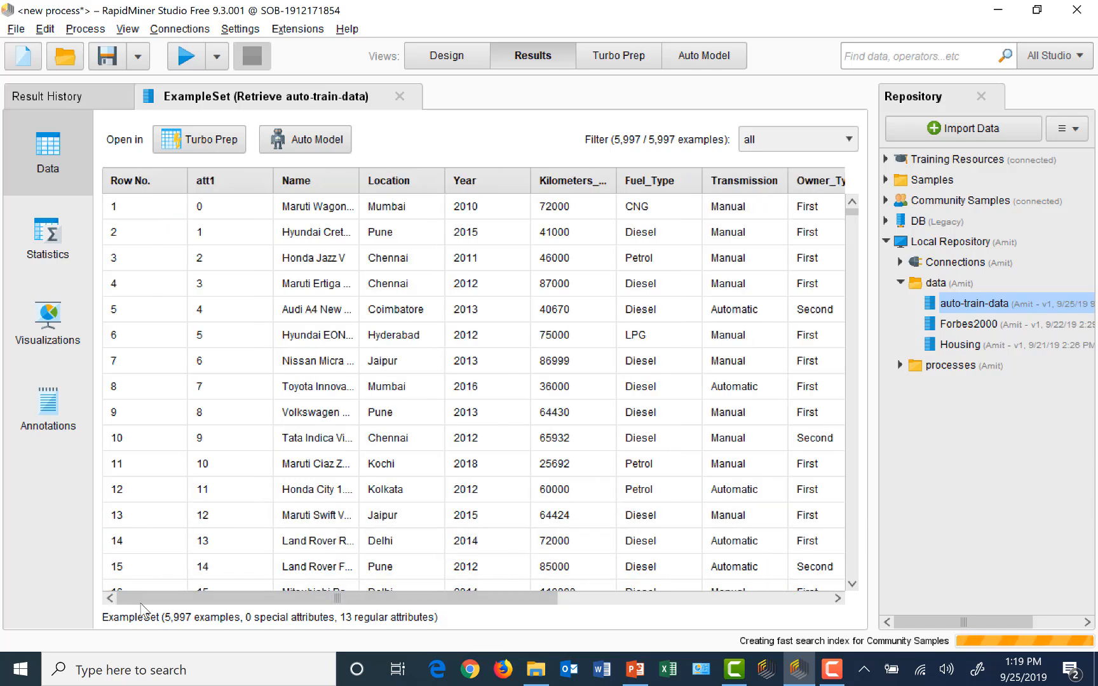
click(43, 238)
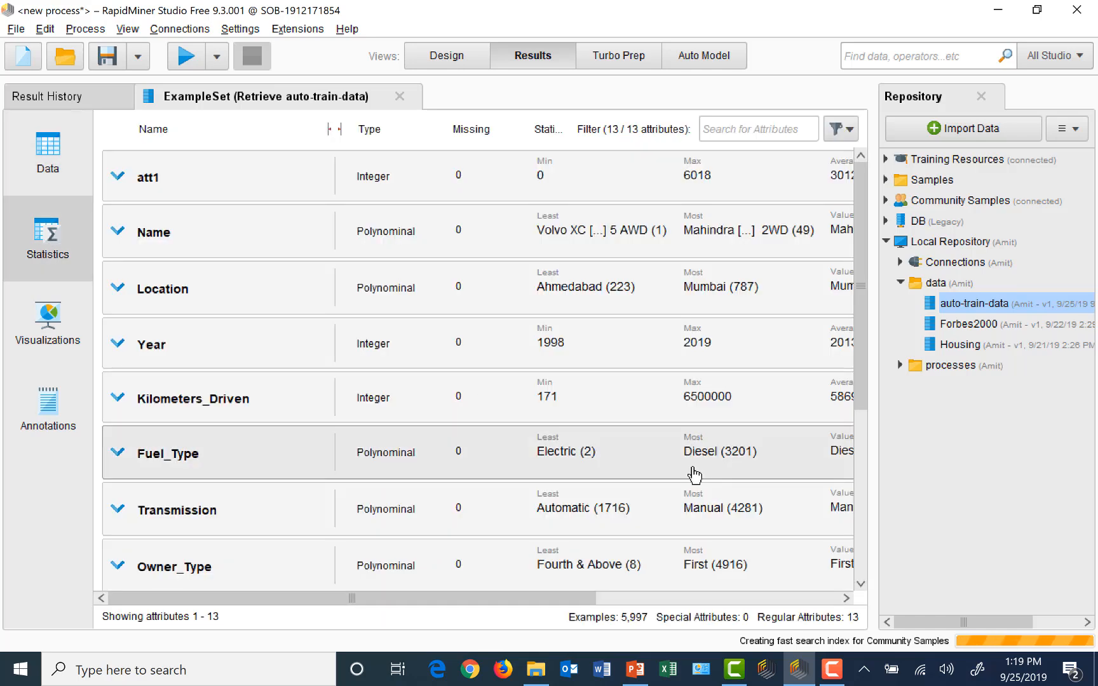
scroll(527, 460, down, 2)
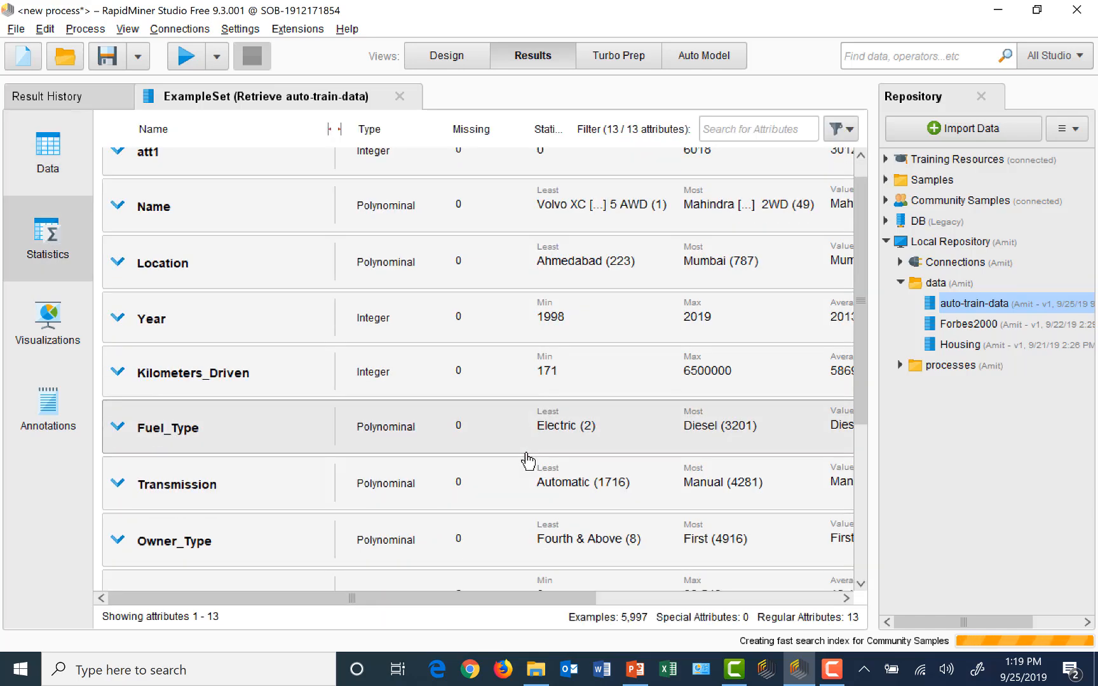
scroll(527, 460, down, 3)
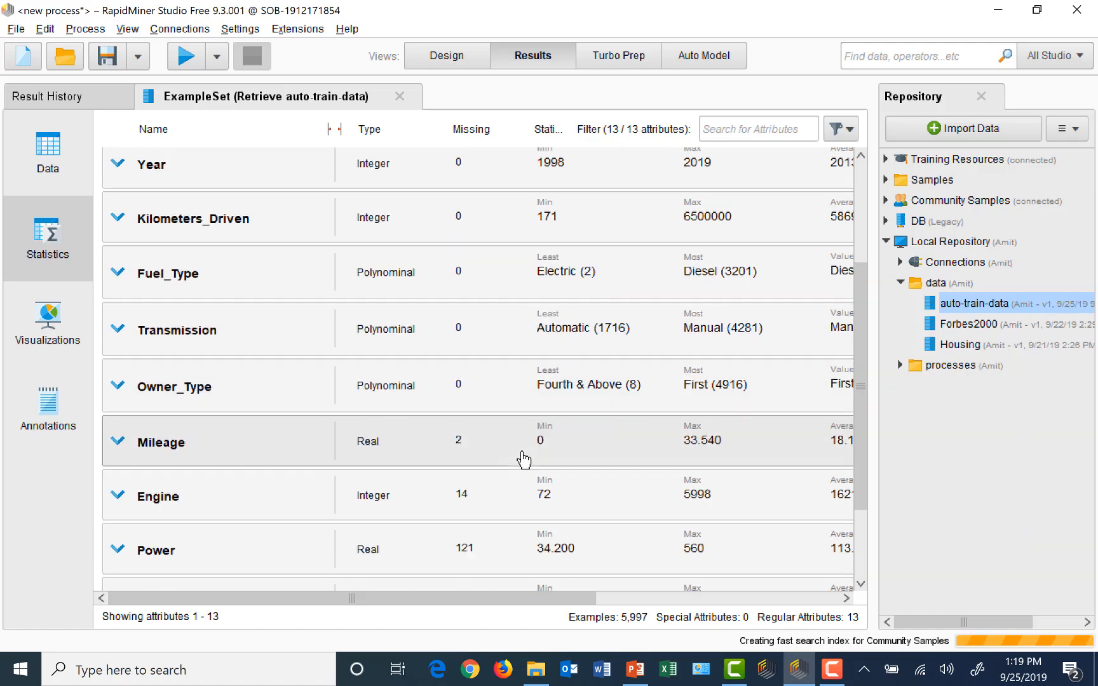
scroll(524, 459, down, 1)
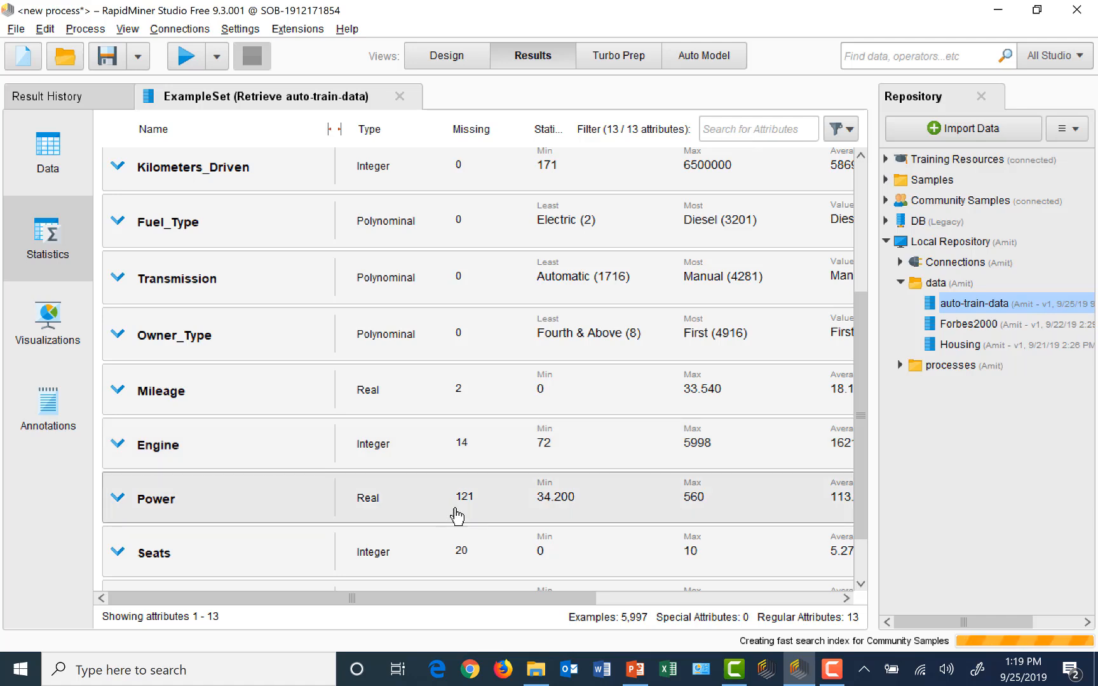
click(860, 585)
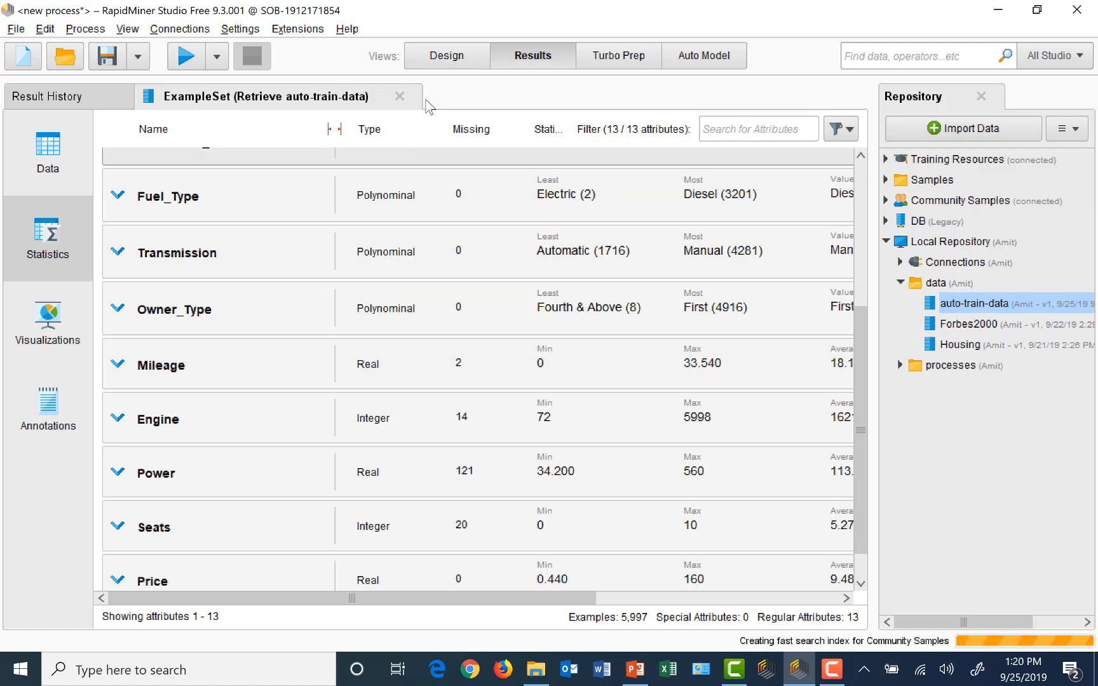
Return to the process design, search the operators for "rename" and insert the Rename operator between Retrieve auto-train-data and the result port.
click(449, 58)
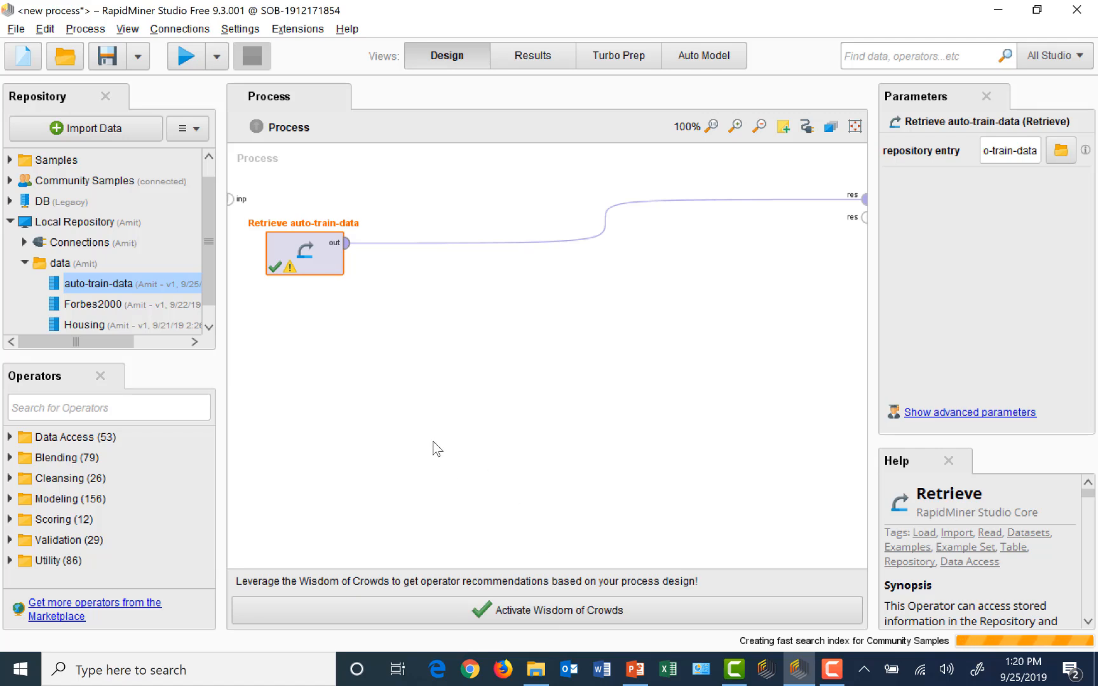
click(125, 413)
text(rename)
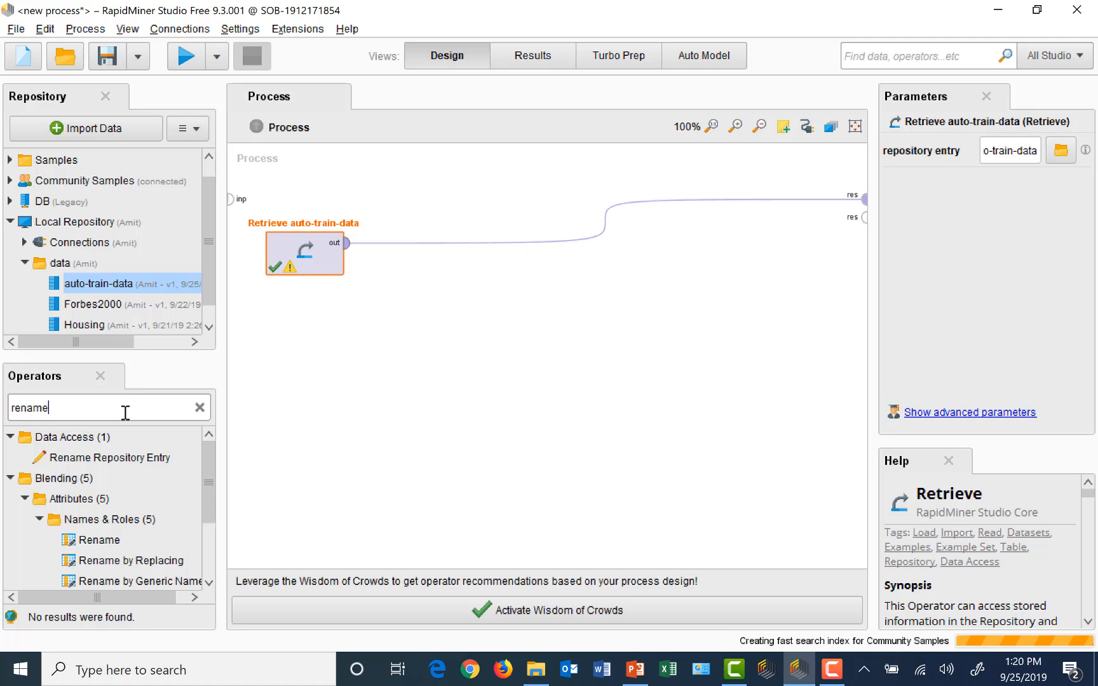
drag(158, 581, 161, 573)
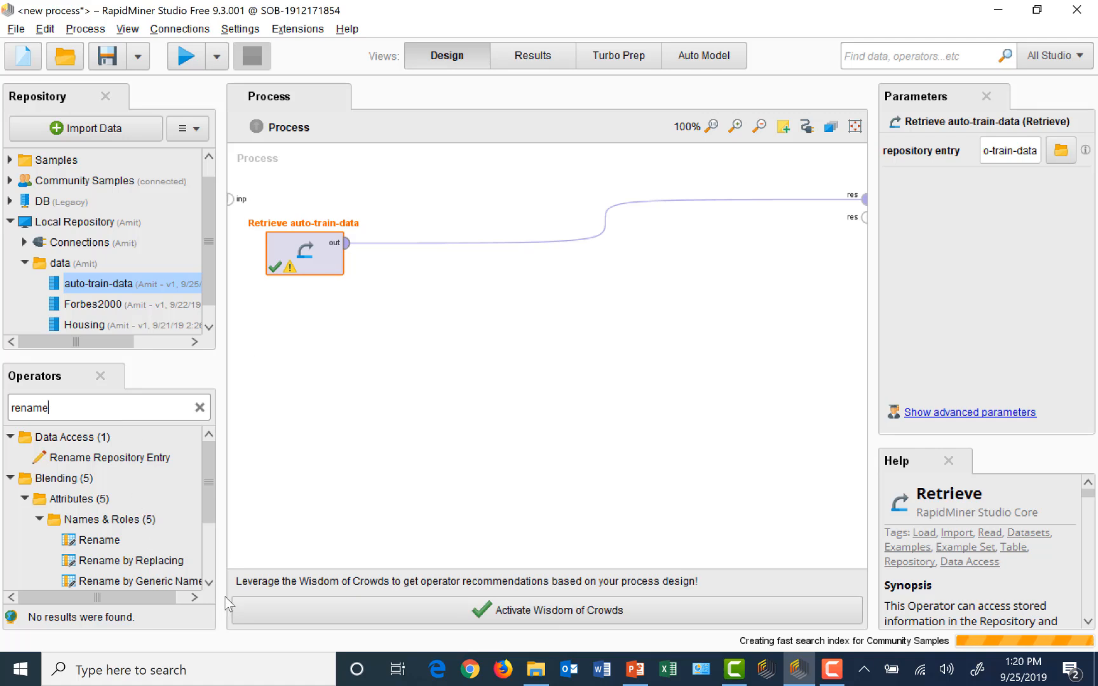
click(213, 583)
click(213, 583)
click(210, 584)
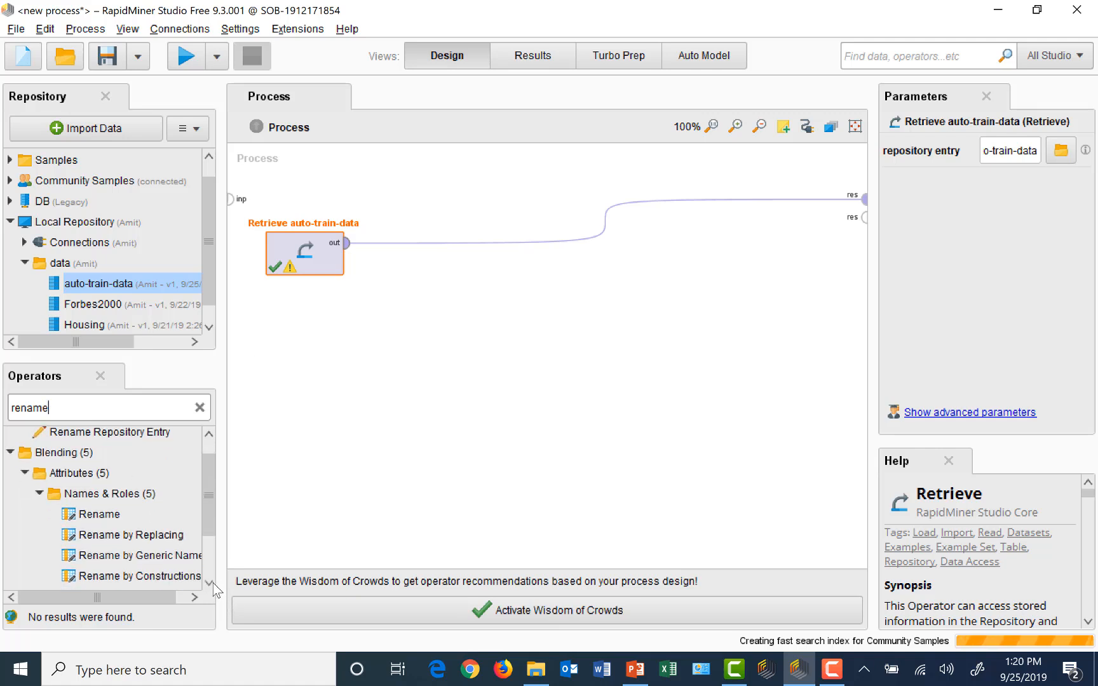
drag(159, 576, 443, 249)
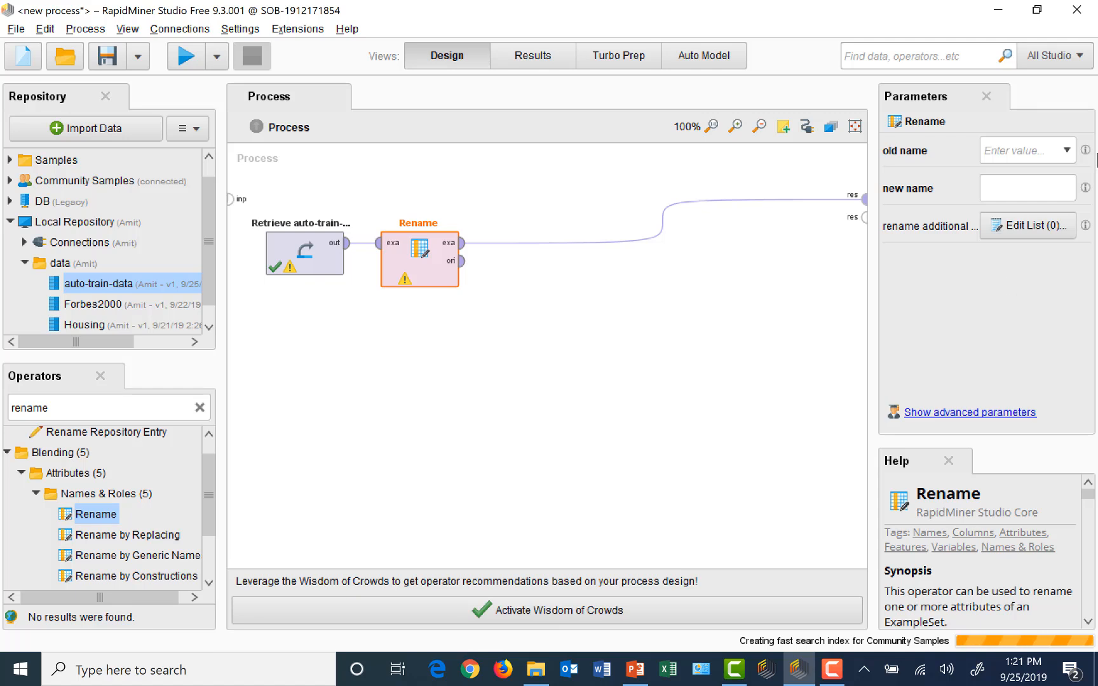
Configure the Rename operator to change the attribute Kilometers_Driven to the new name KM.
click(1067, 151)
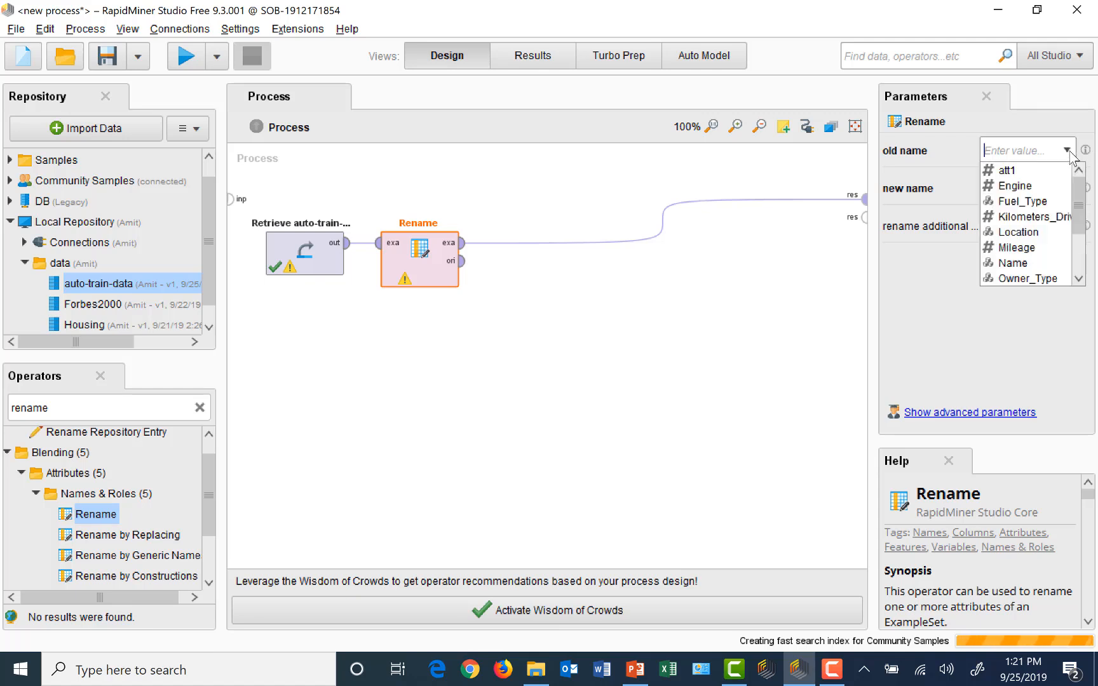
click(1032, 222)
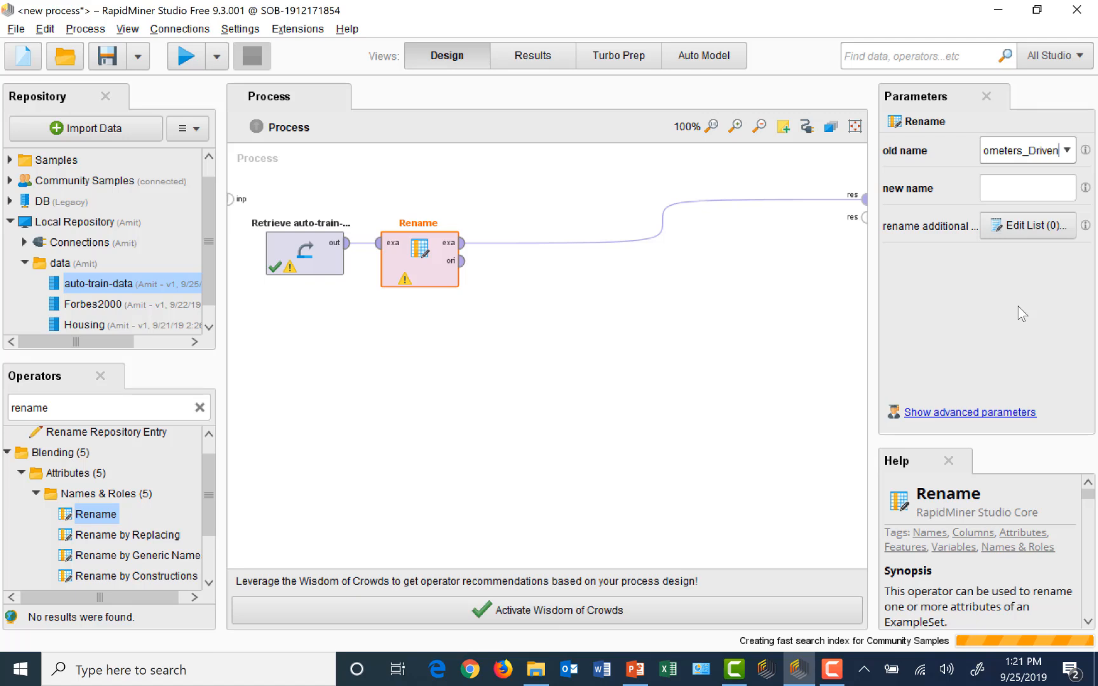
click(1003, 194)
text(KM)
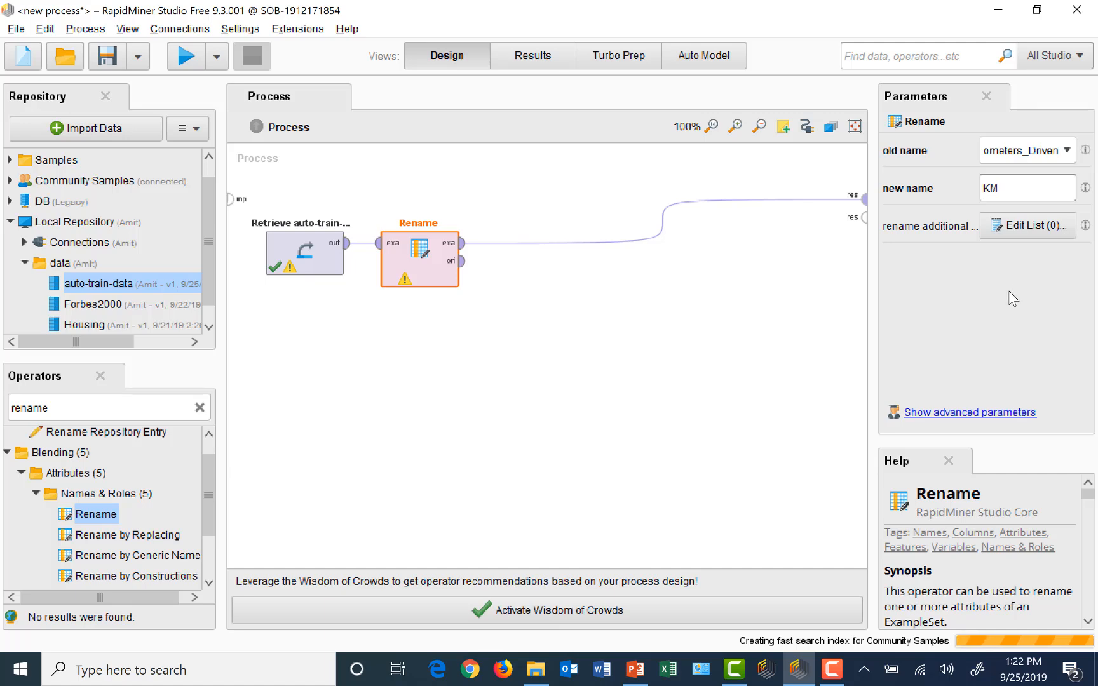
Add an additional rename entry that changes the attribute Mileage to FuelEff, and apply the list.
click(1019, 226)
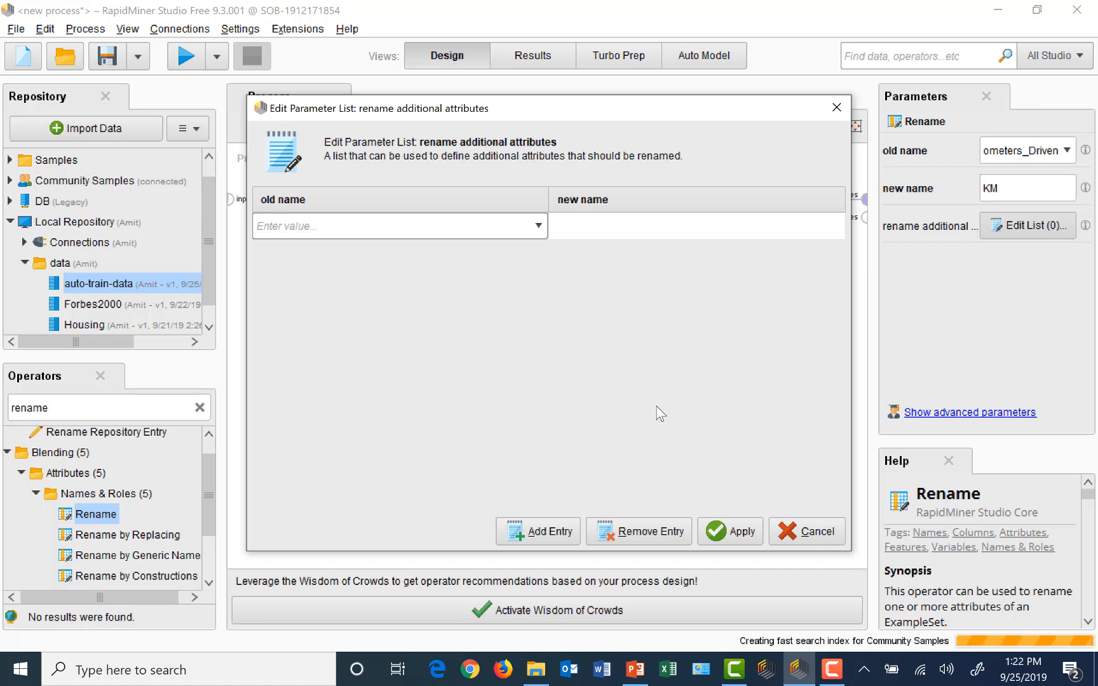
click(539, 226)
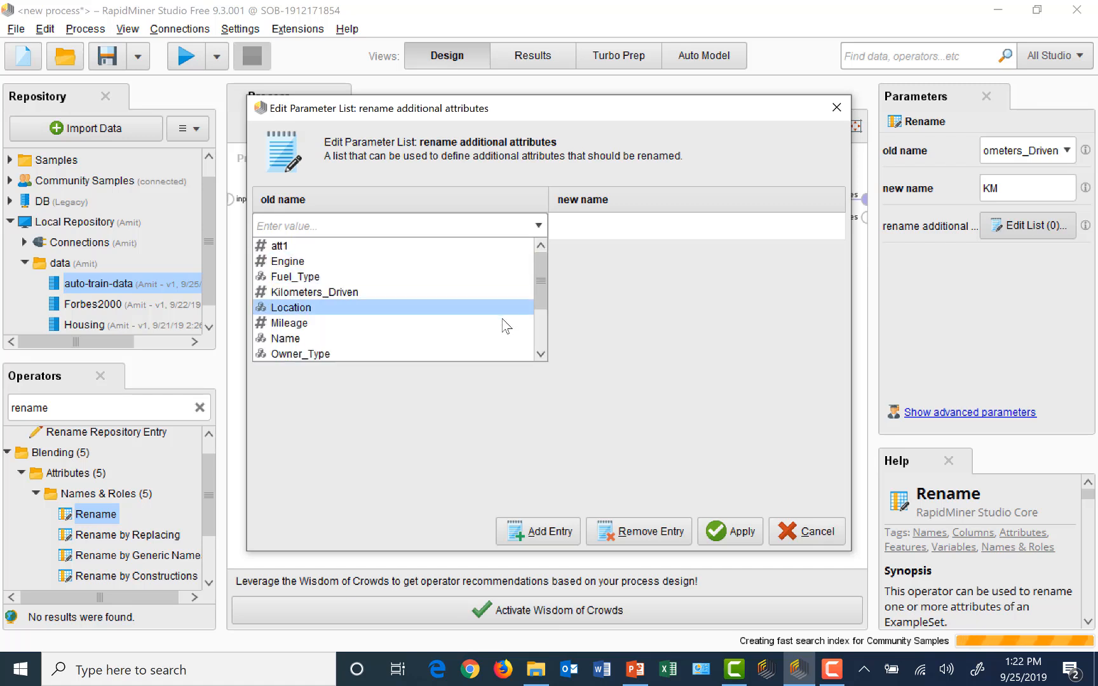
click(286, 323)
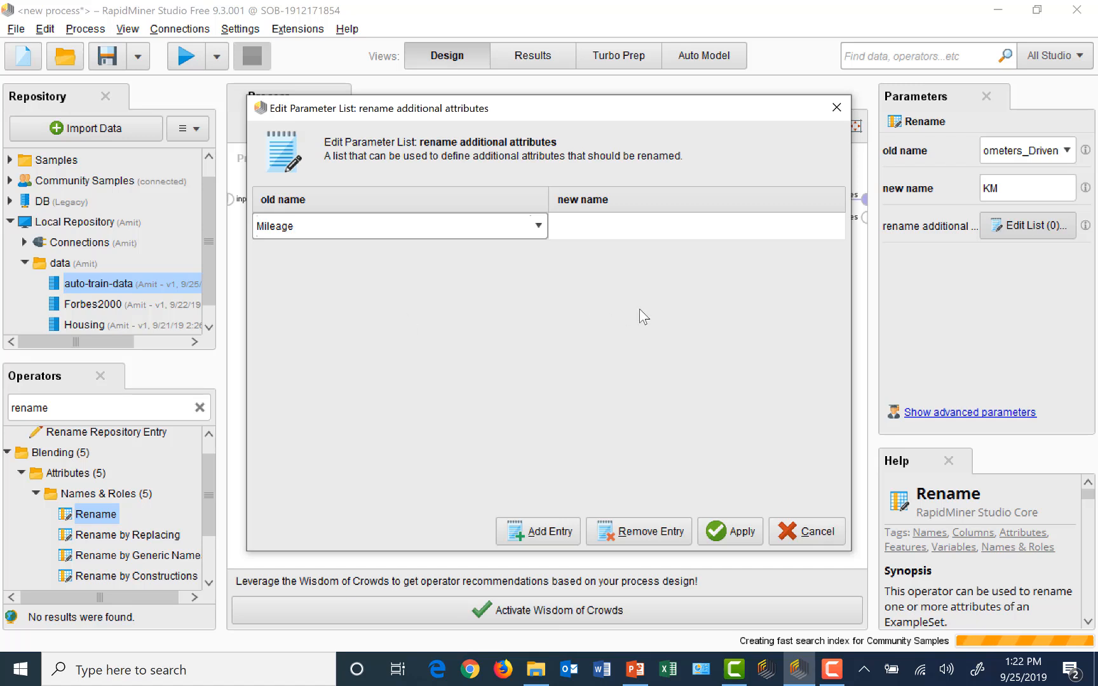
click(580, 226)
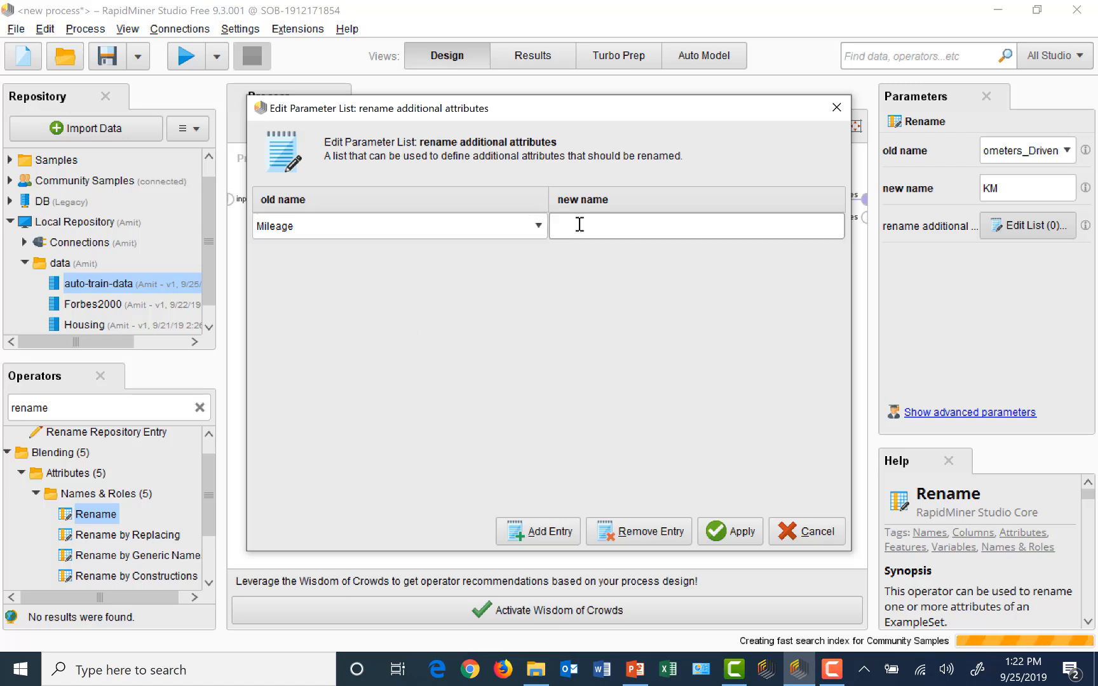
text(F)
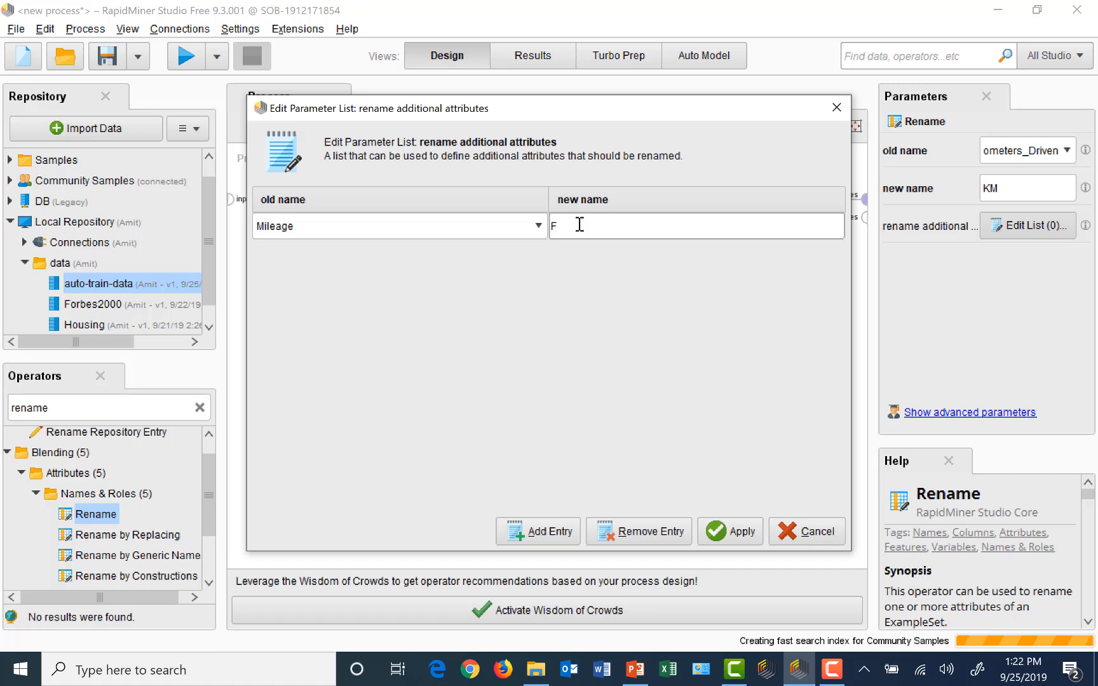
text(uelEff)
click(747, 533)
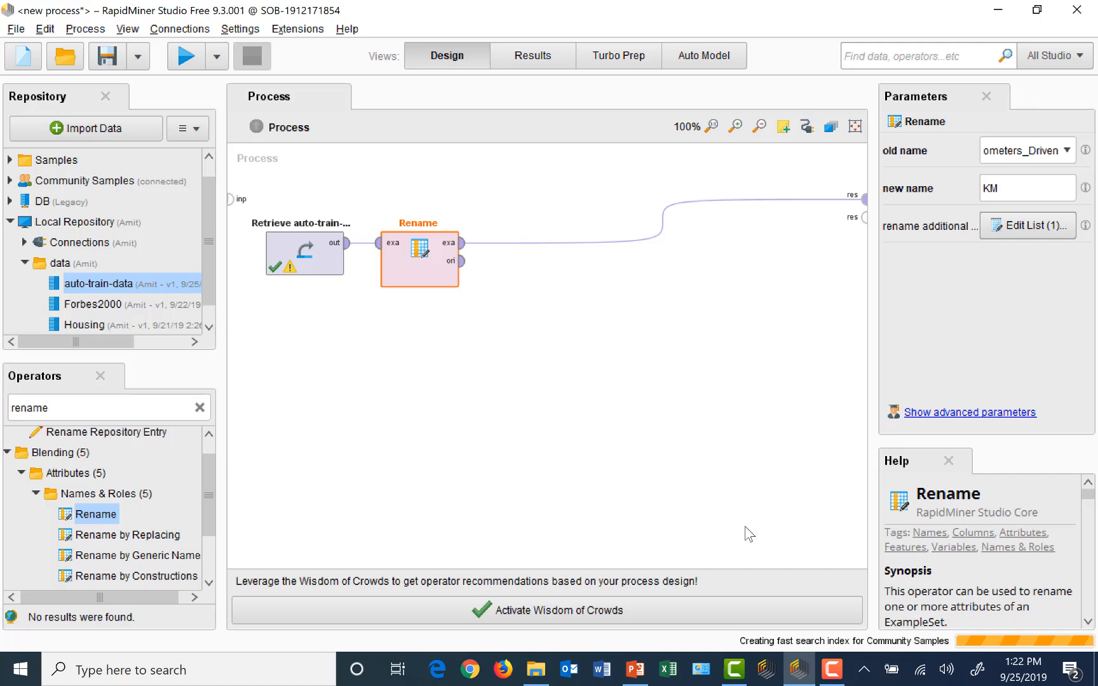
Run the process and check the KM and FuelEff column names in the resulting data table.
click(180, 63)
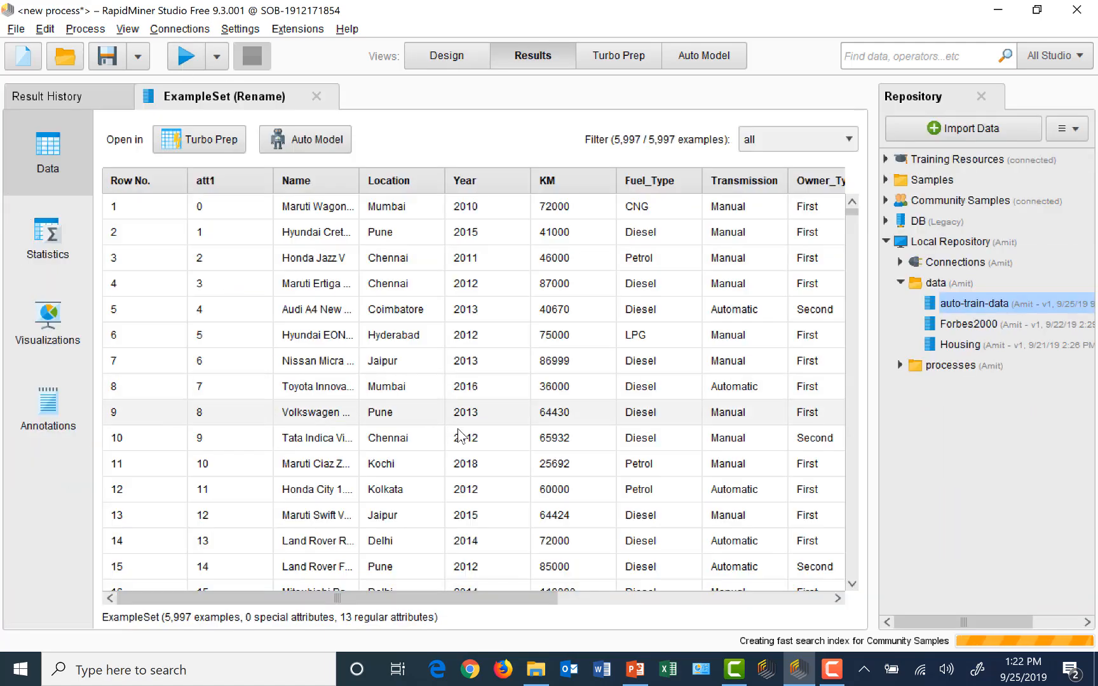
click(839, 597)
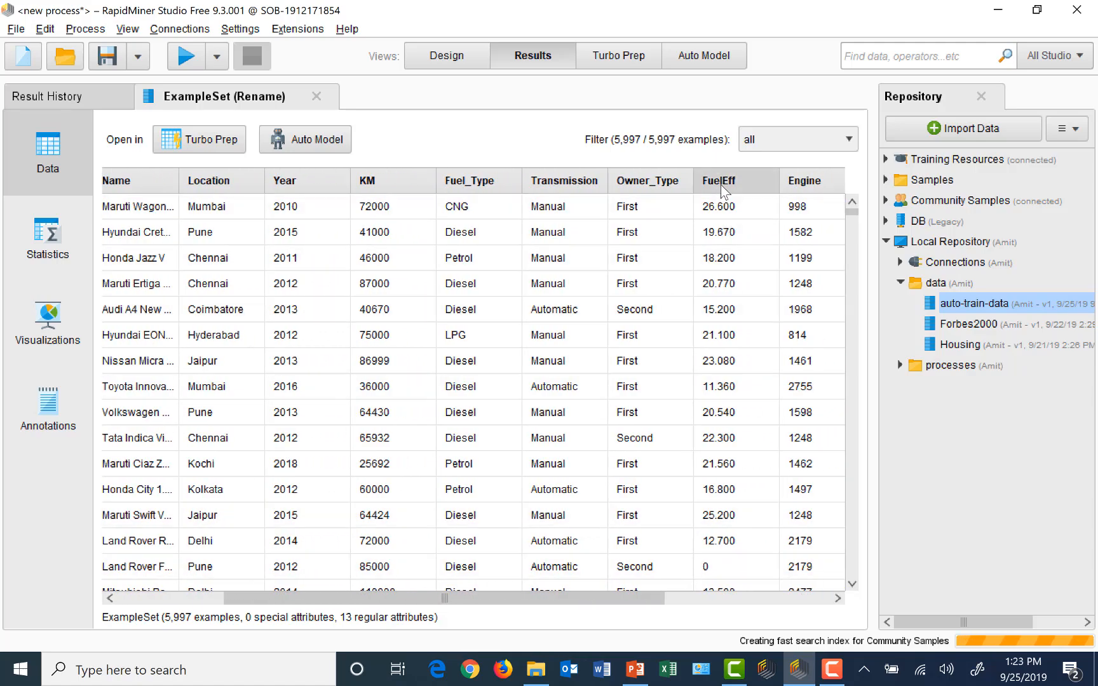
mouse_move(722, 188)
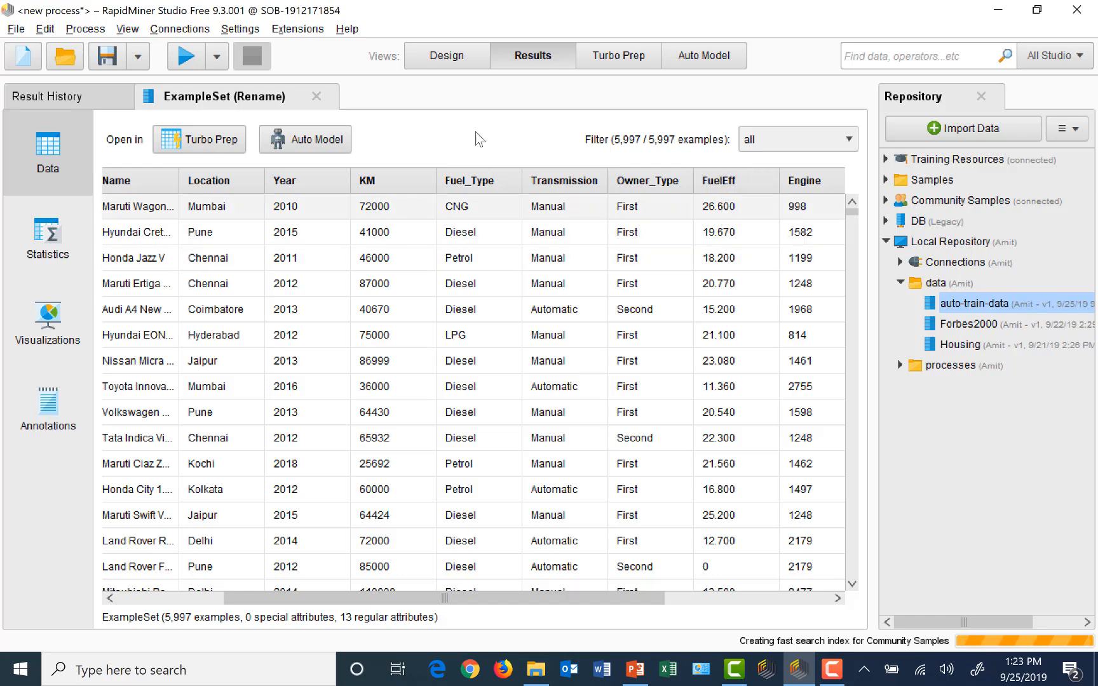
Return to the process design, search the operators for "select" and insert Select Attributes between Rename and the result port.
click(449, 56)
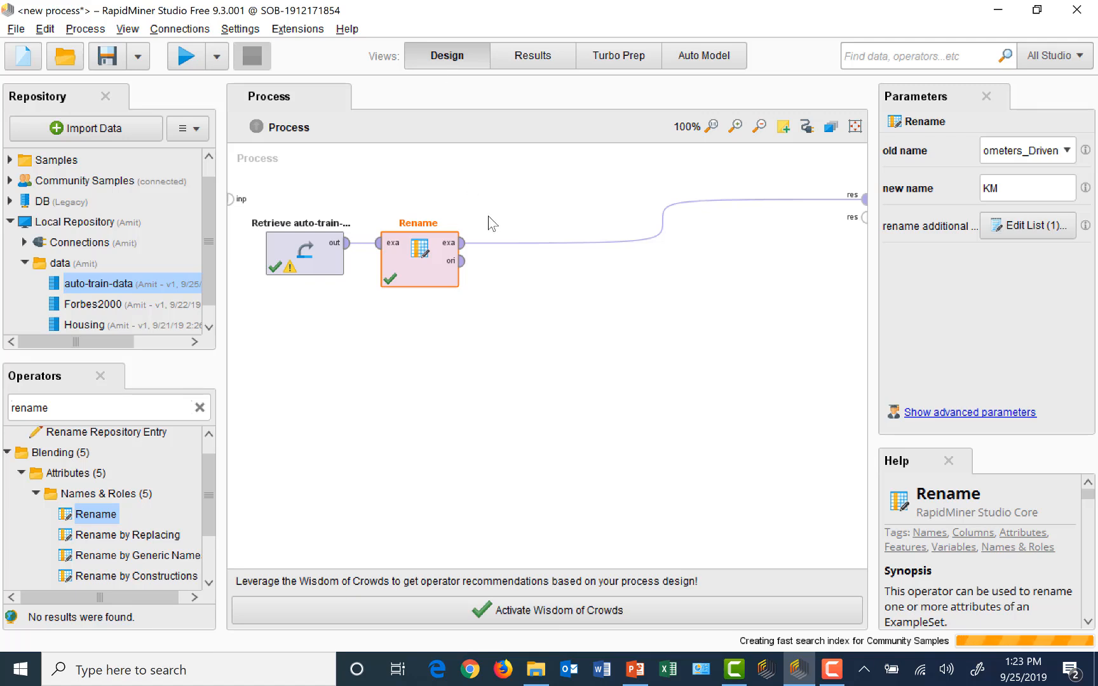
drag(104, 433, 107, 437)
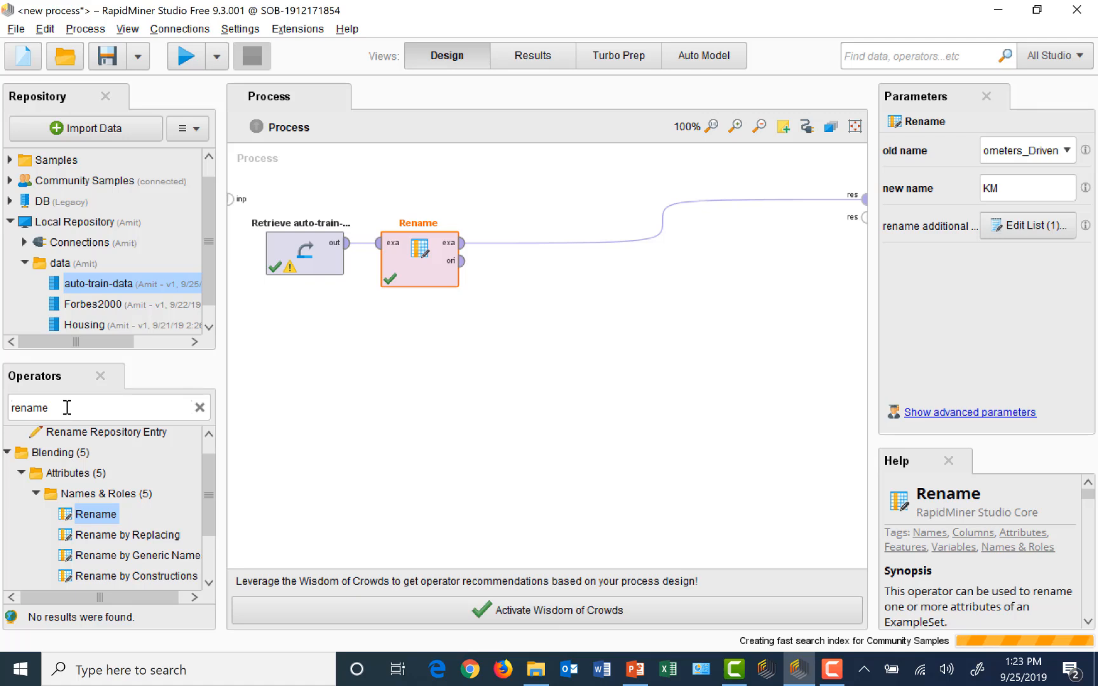
drag(48, 407, 11, 416)
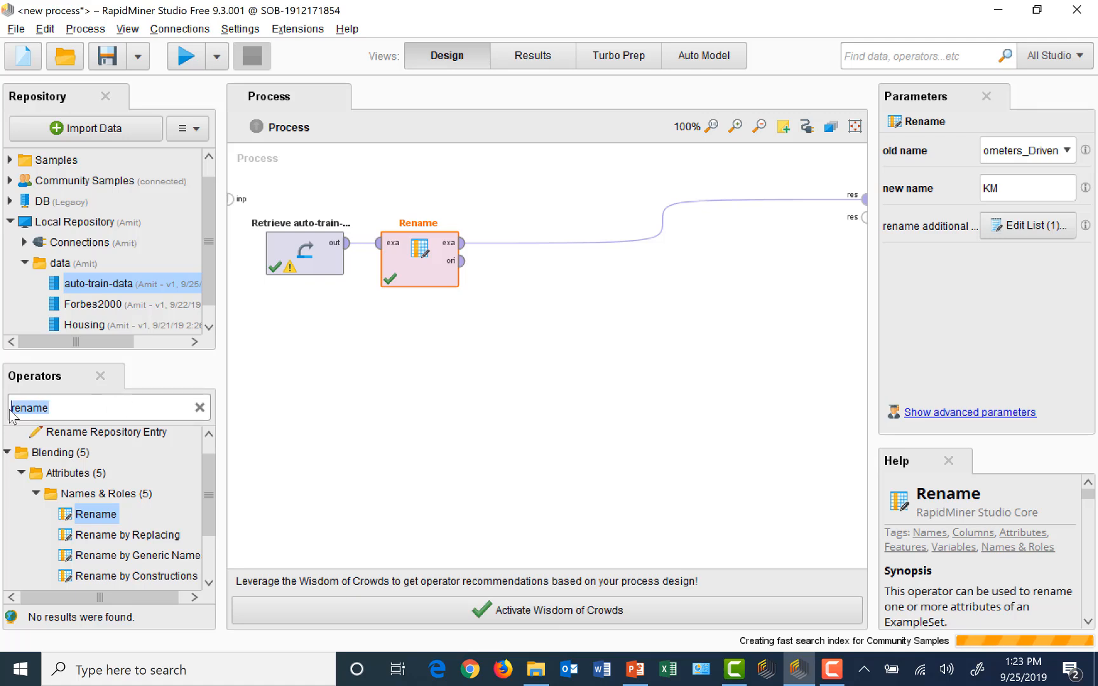
text(select)
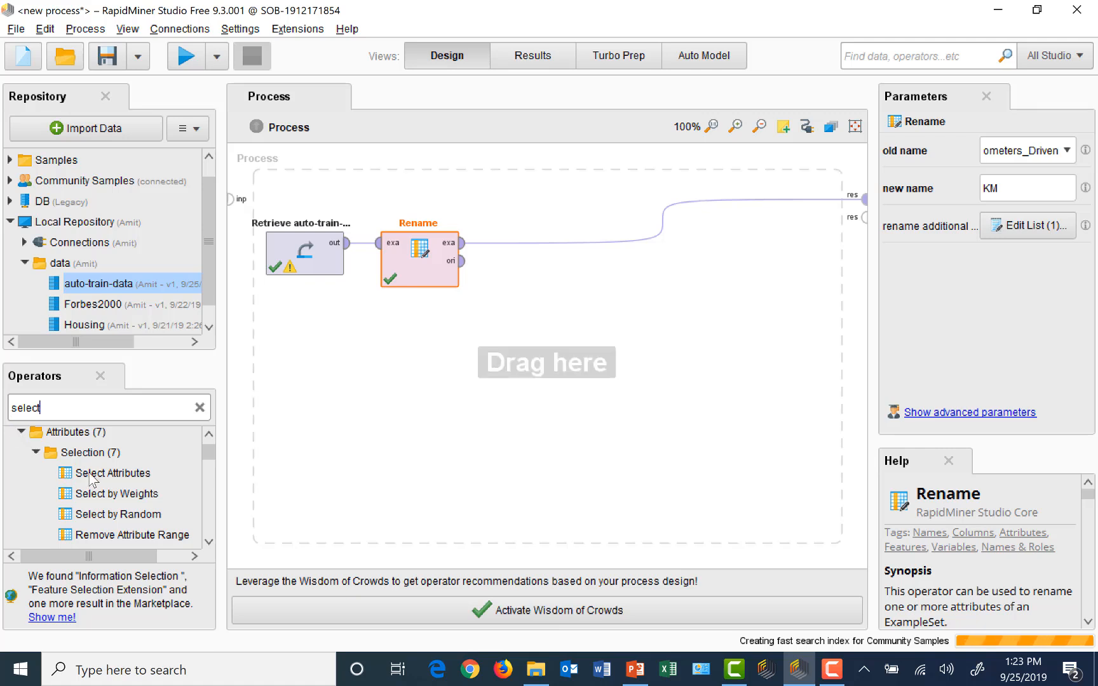
drag(93, 479, 517, 284)
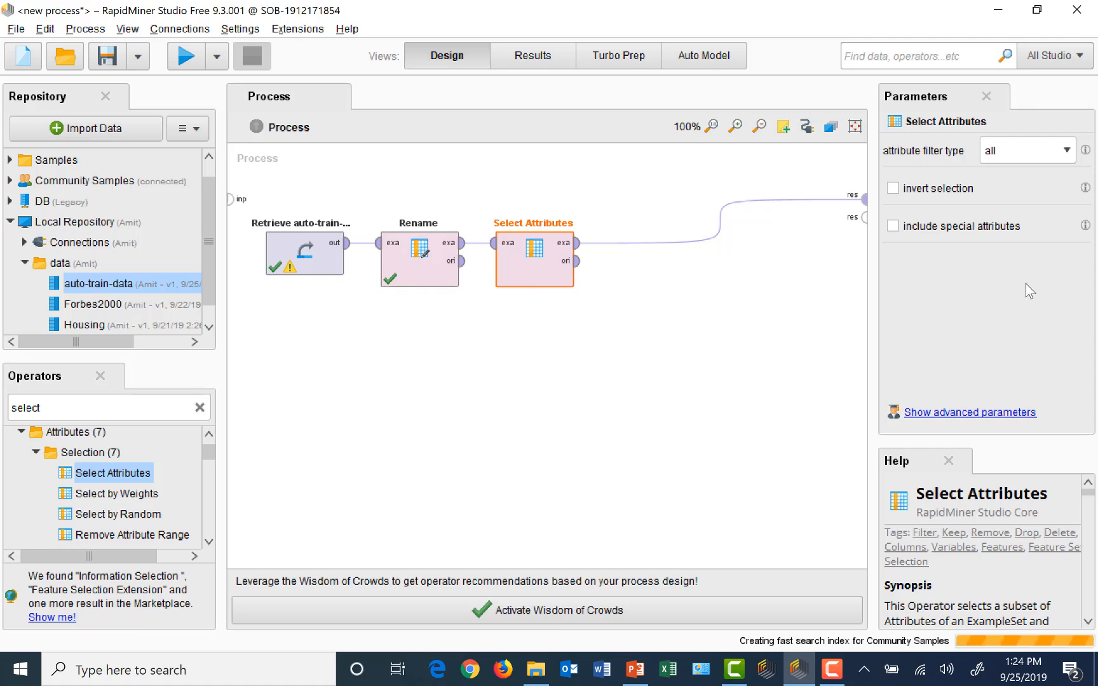
Set the attribute filter type to subset and apply a selection of Price, Seats, Power, KM and FuelEff.
click(1066, 150)
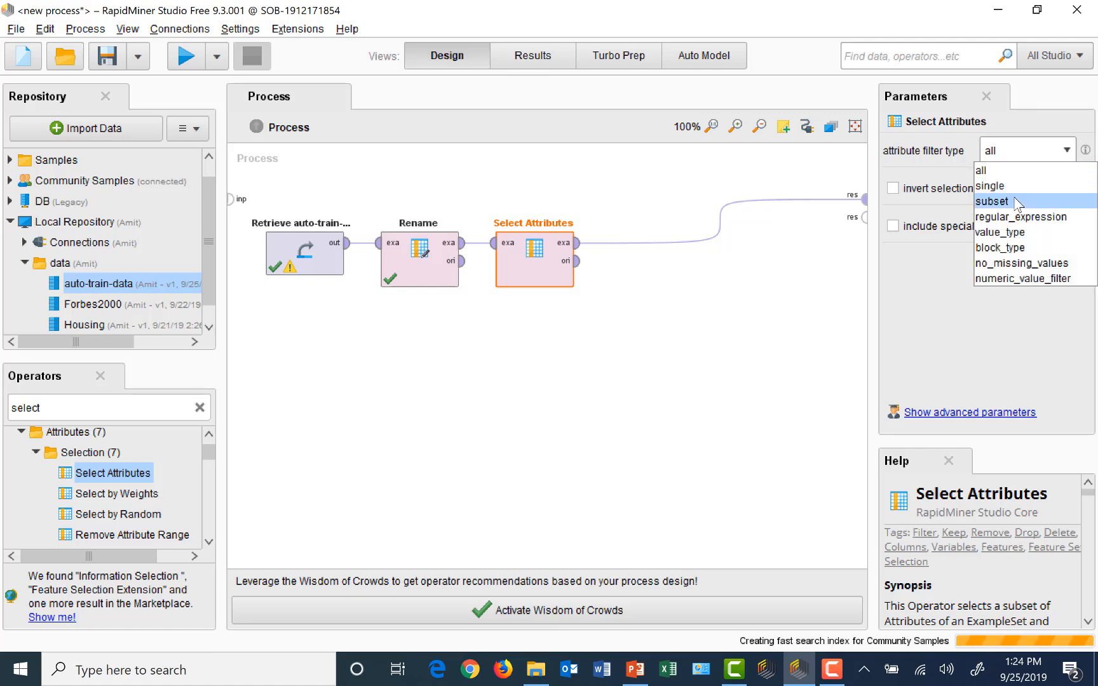
click(1015, 202)
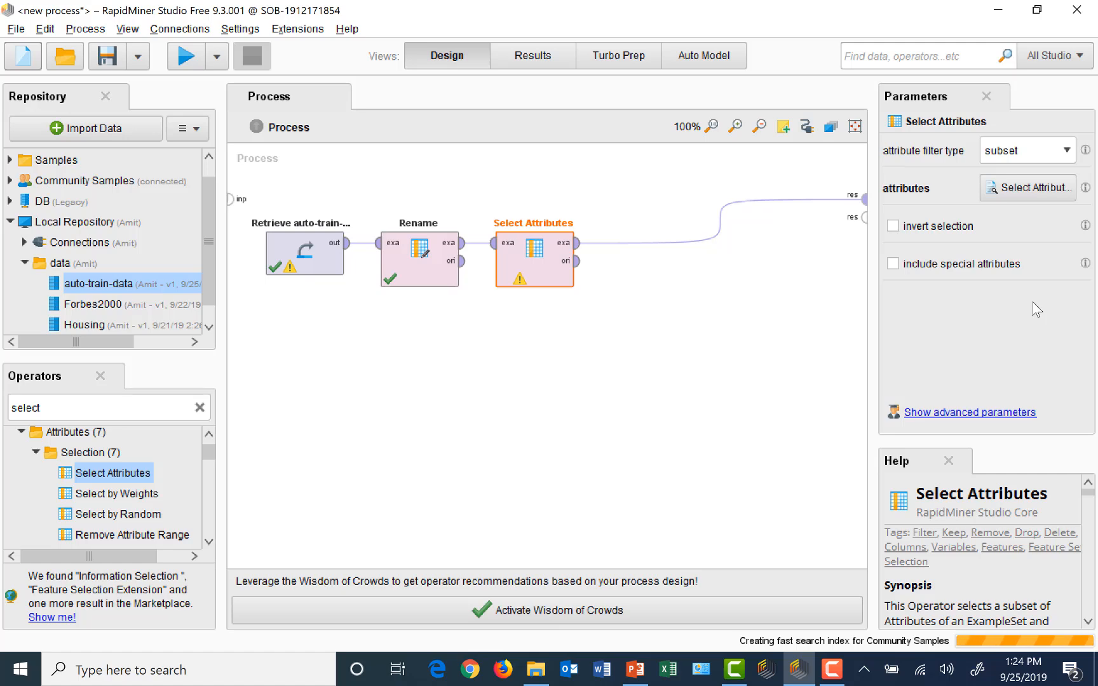
click(1029, 188)
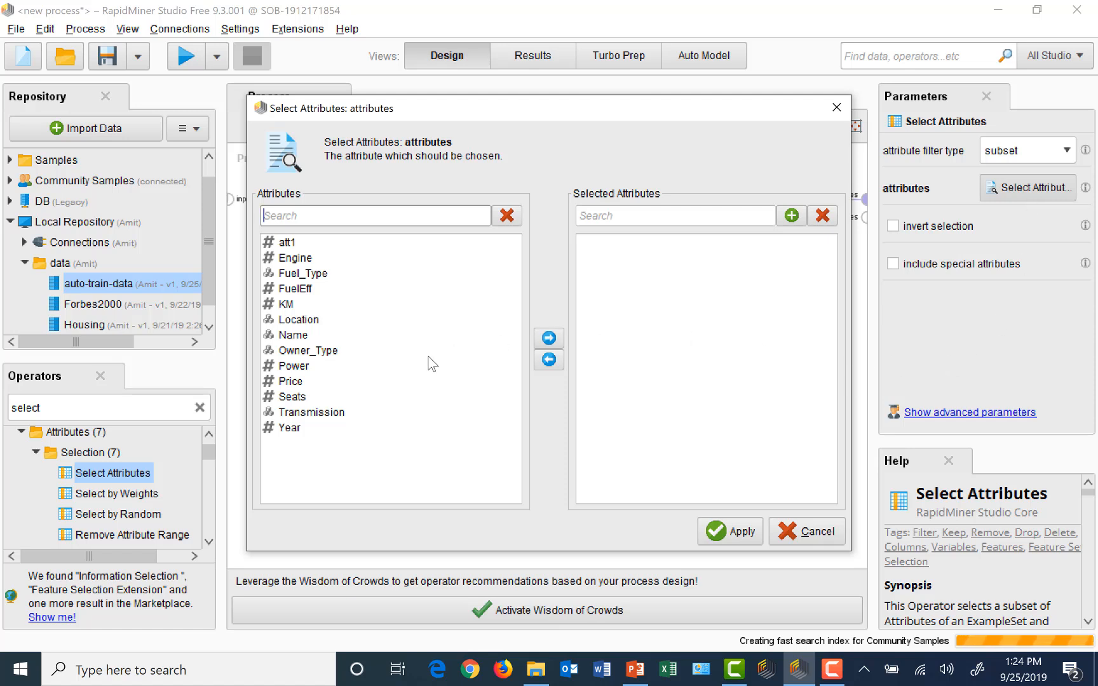
click(292, 384)
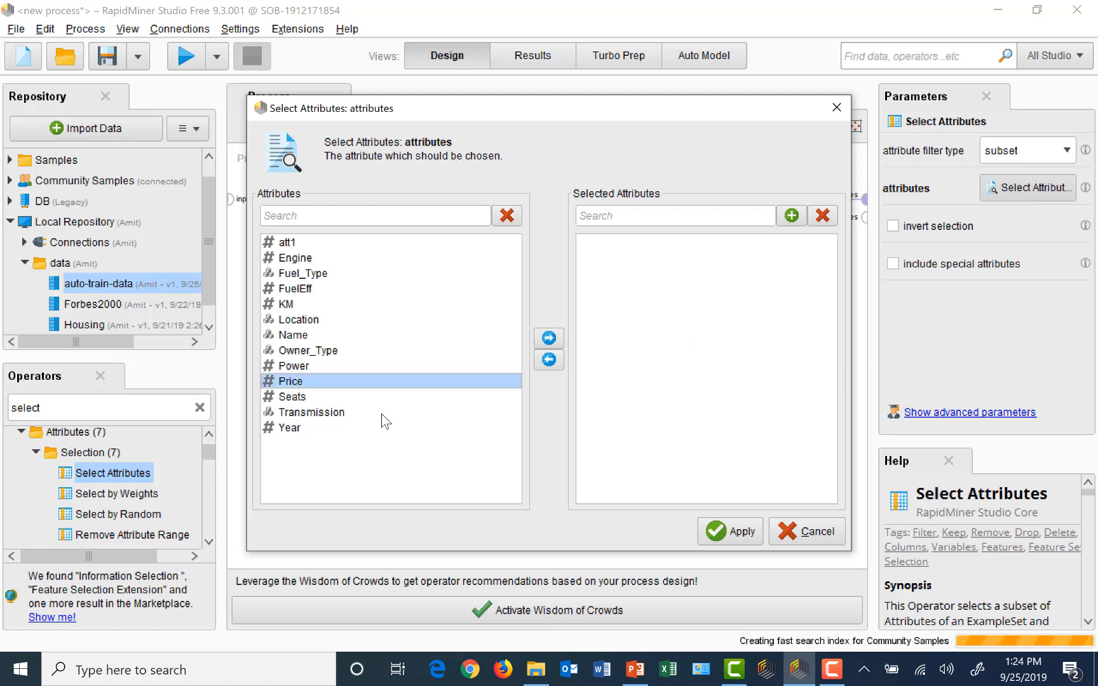
click(551, 342)
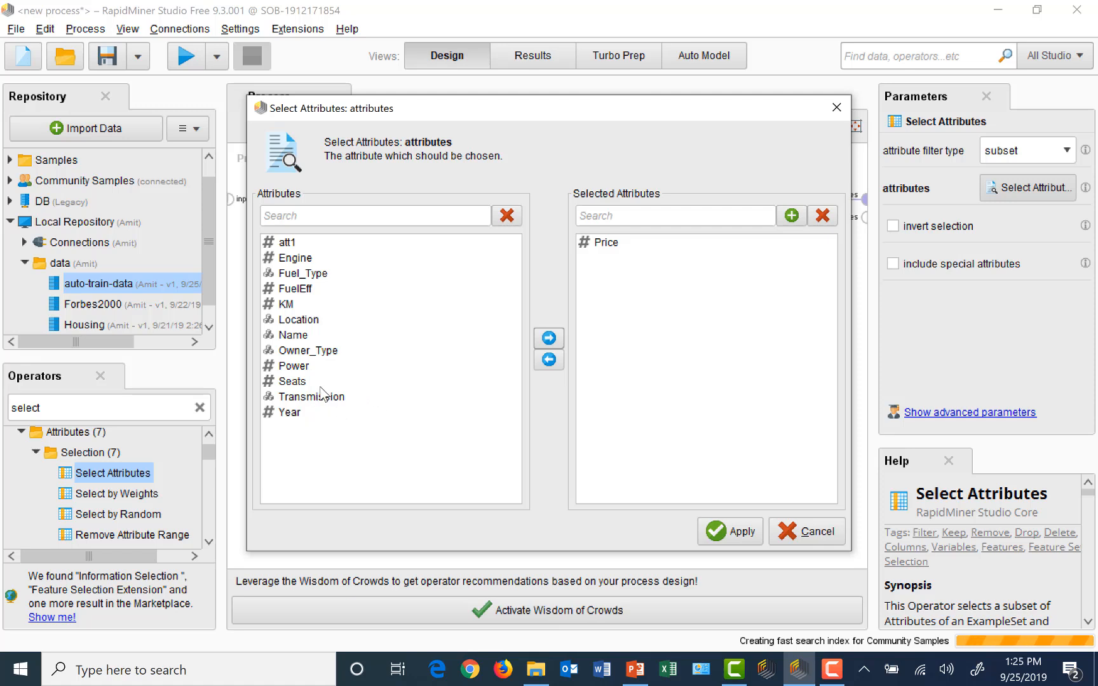
click(299, 382)
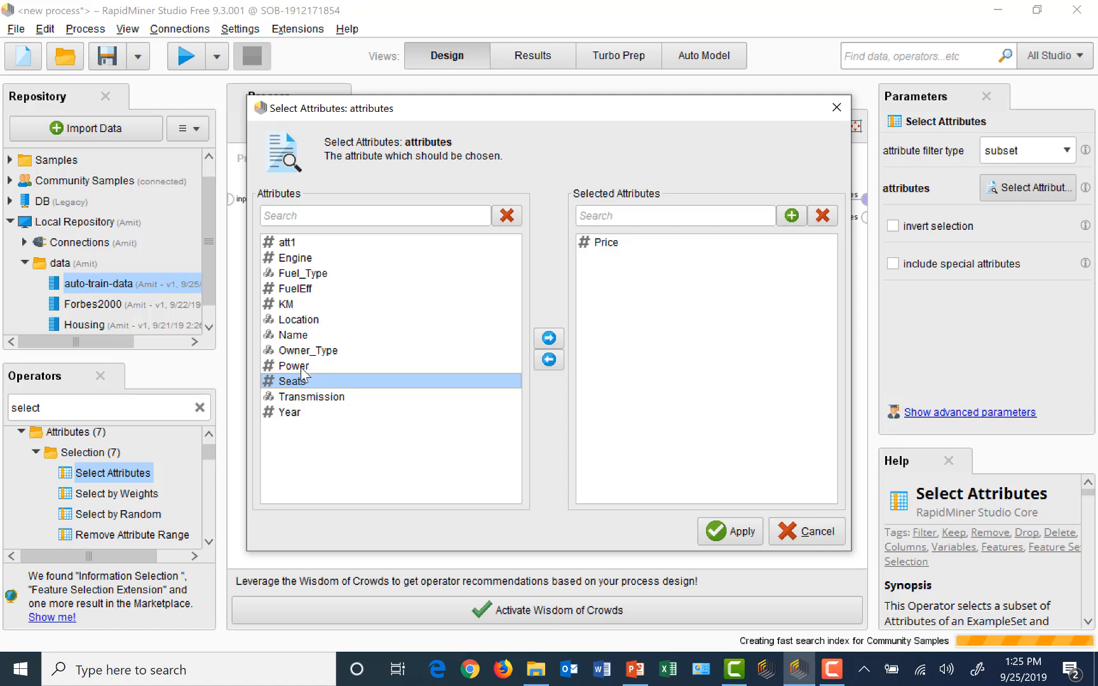
ctrl+click(303, 367)
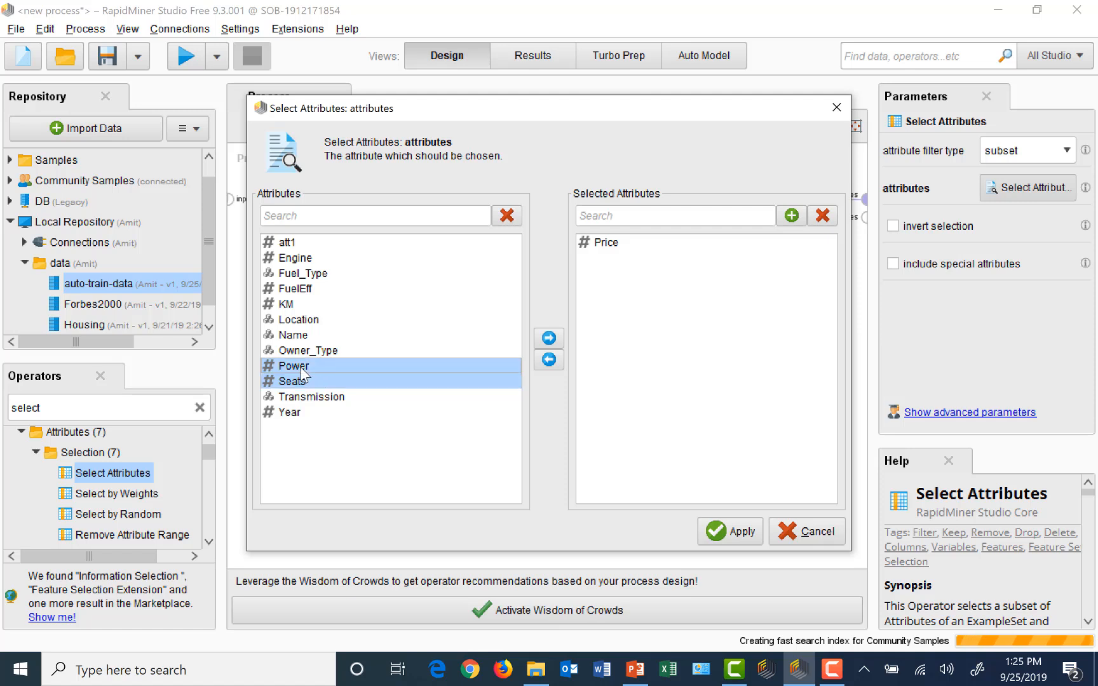
ctrl+click(294, 308)
ctrl+click(300, 291)
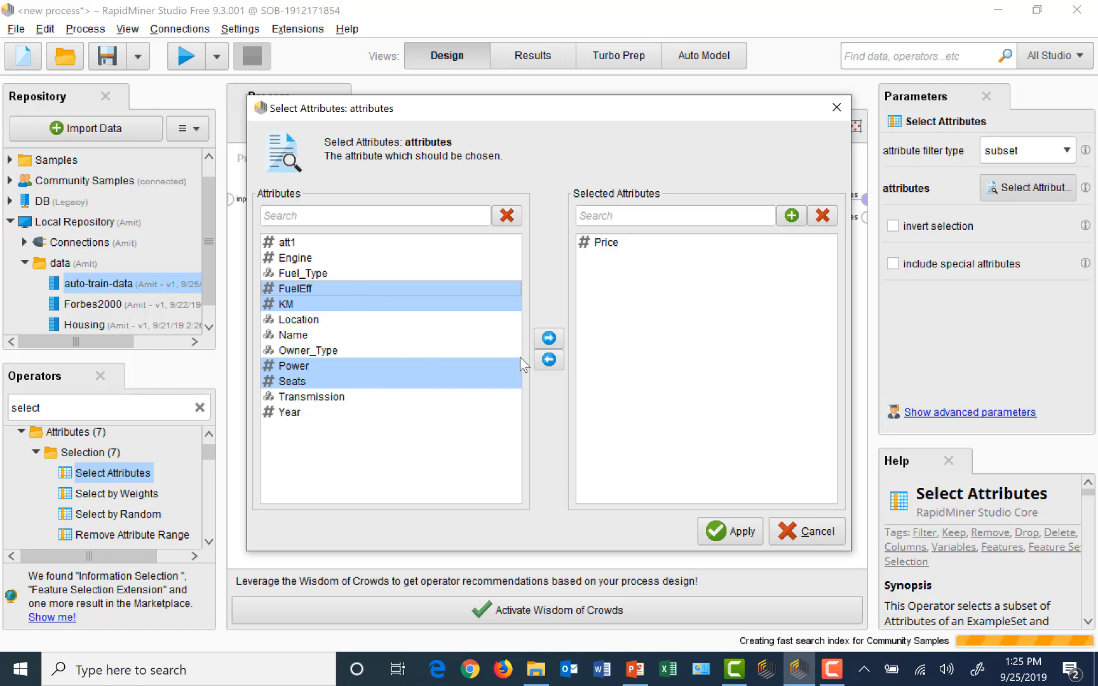
click(549, 337)
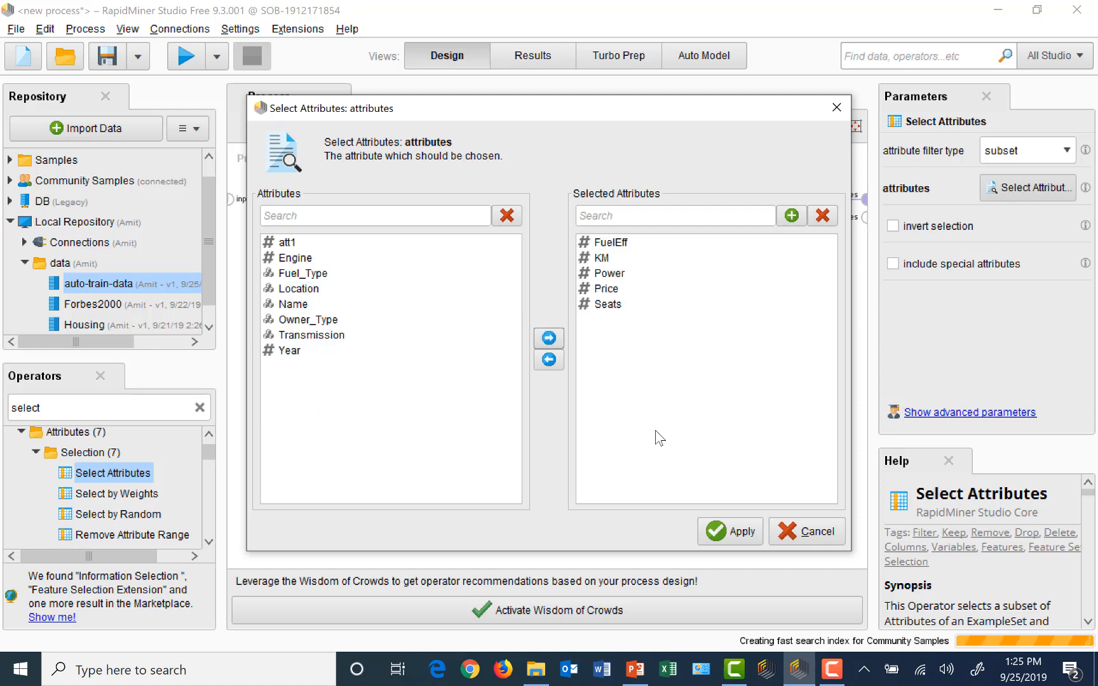
click(746, 538)
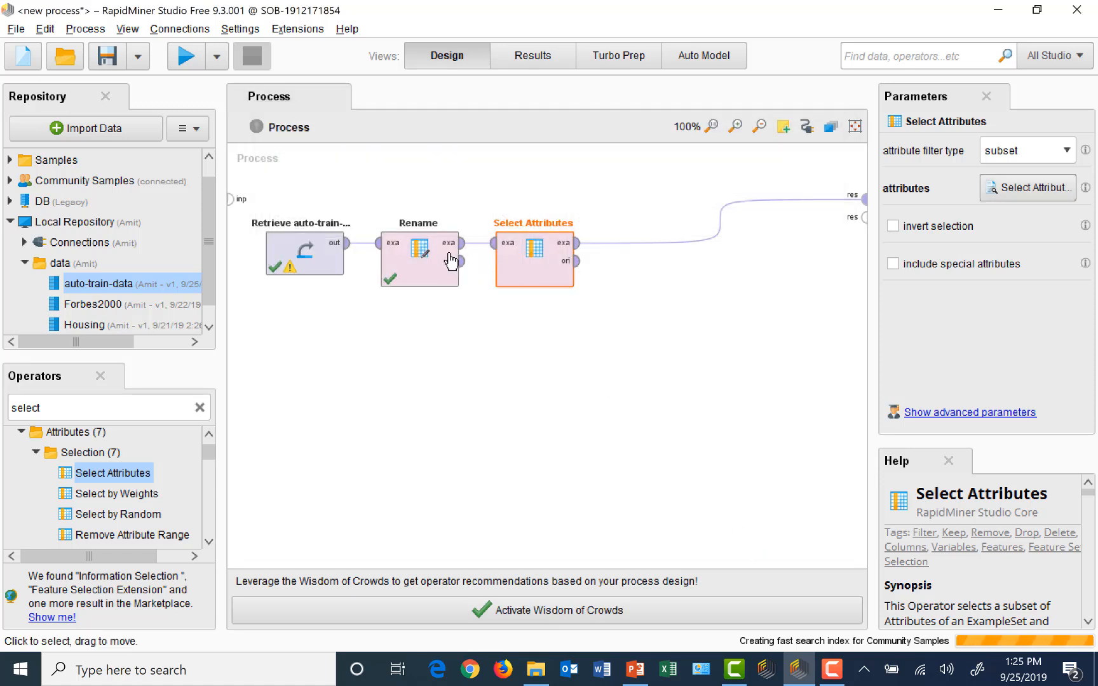
Run the process, check which columns the resulting data table contains, and return to the process design.
click(185, 62)
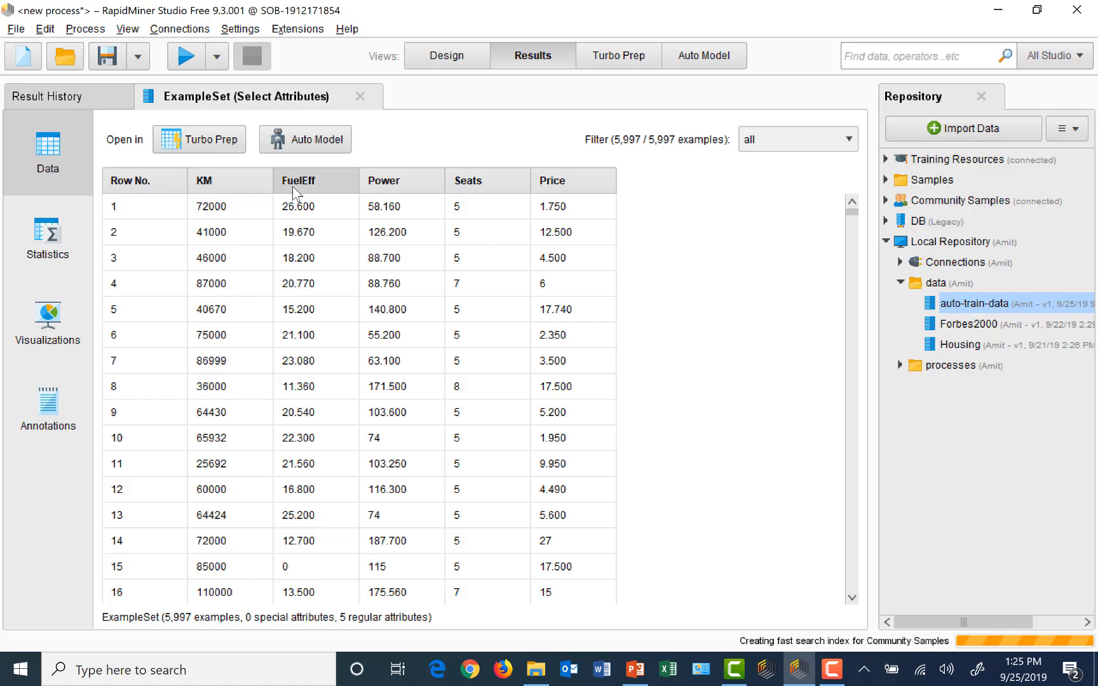
mouse_move(330, 186)
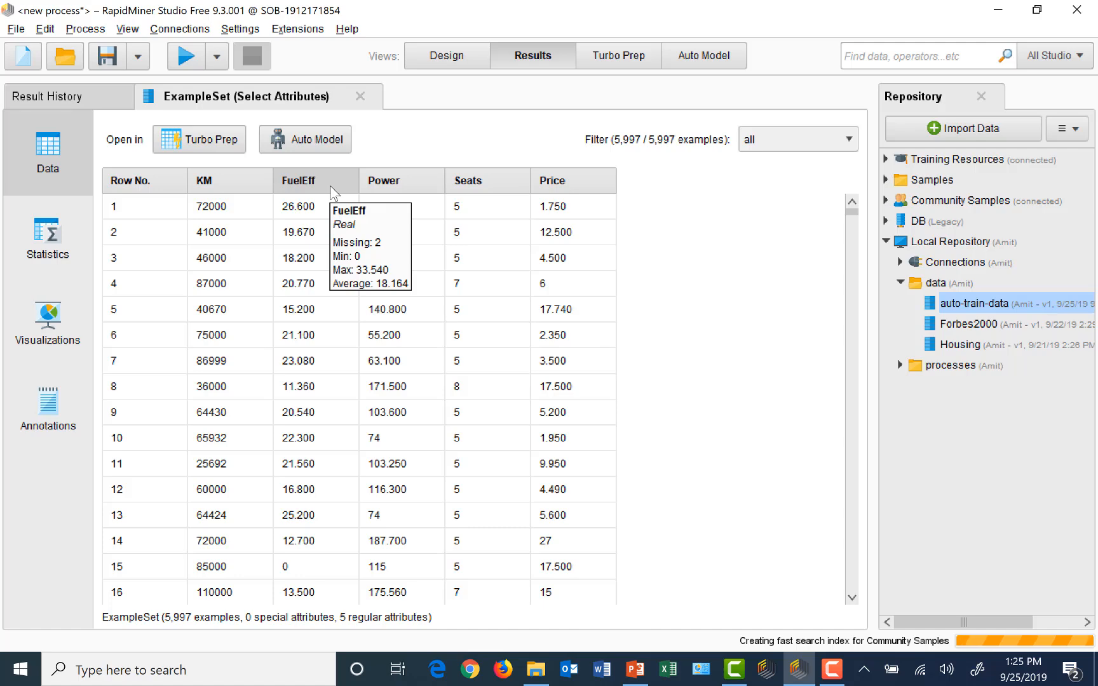
click(444, 59)
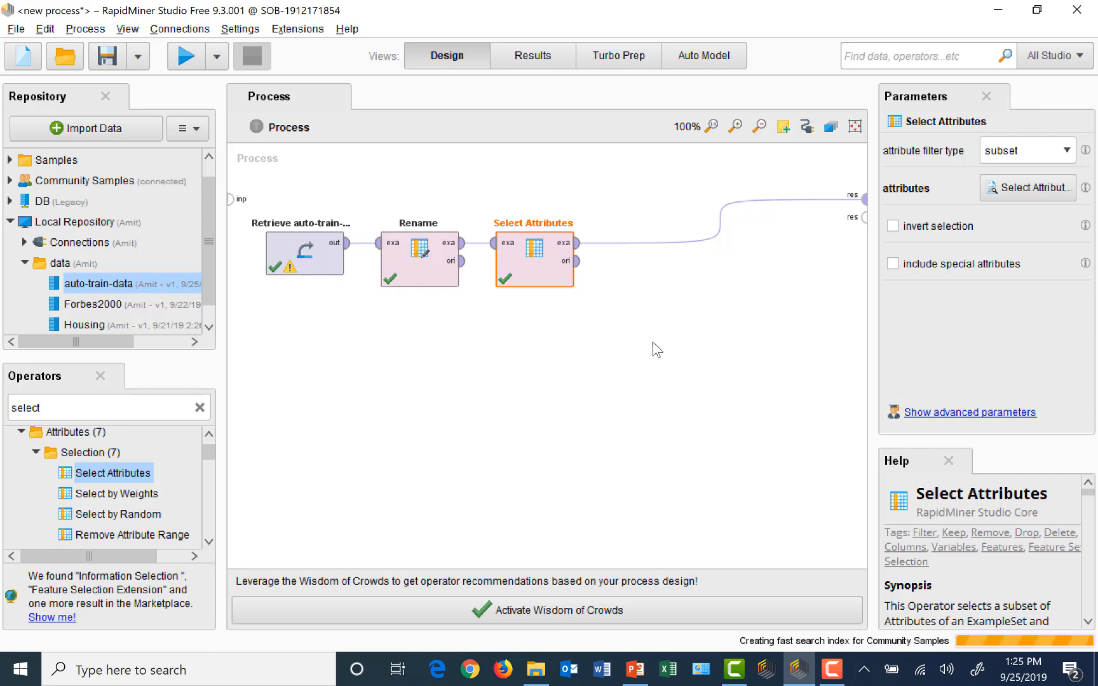
Remove FuelEff, KM, Power, Price and Seats from the selected attributes of the Select Attributes operator.
click(1048, 188)
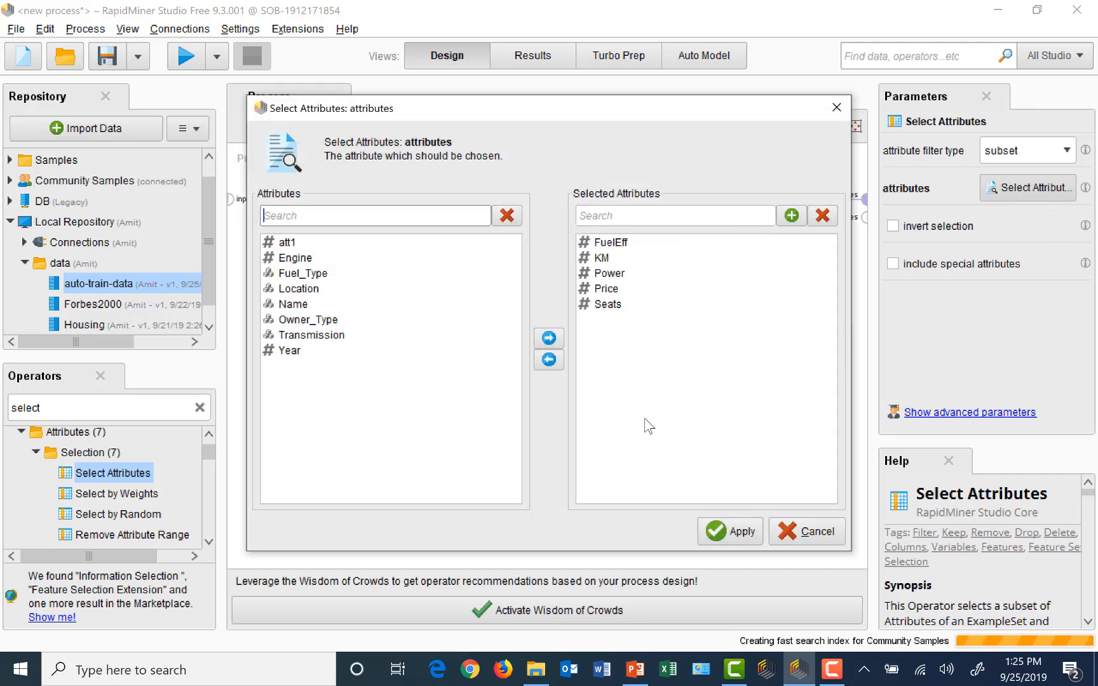
click(627, 243)
shift+click(611, 305)
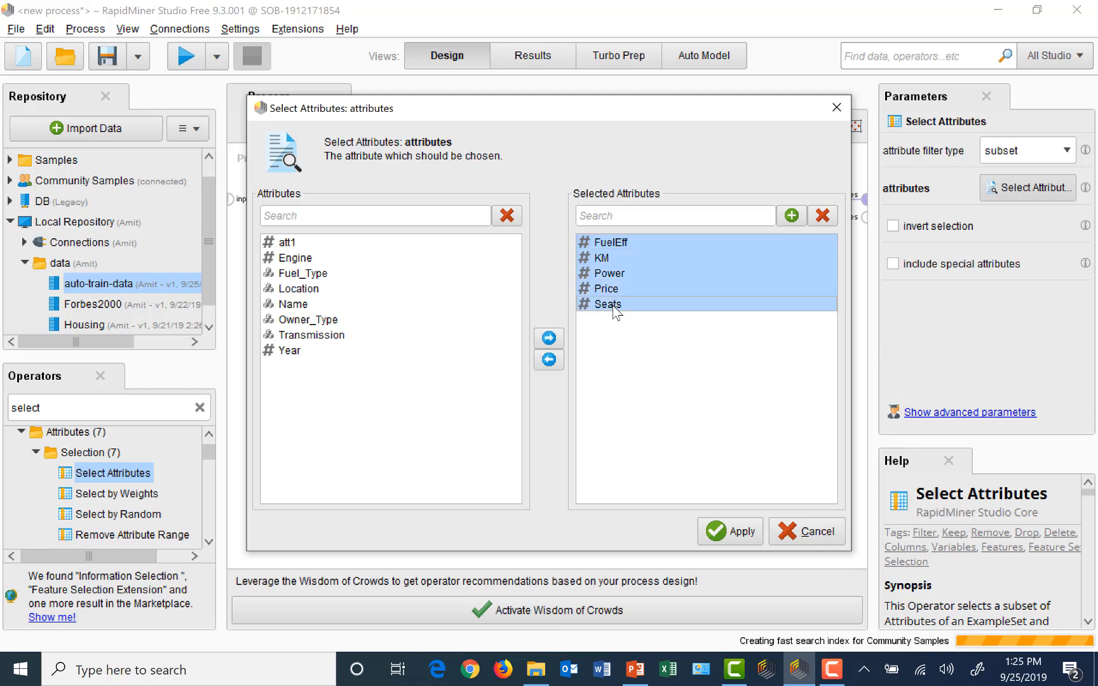
click(548, 360)
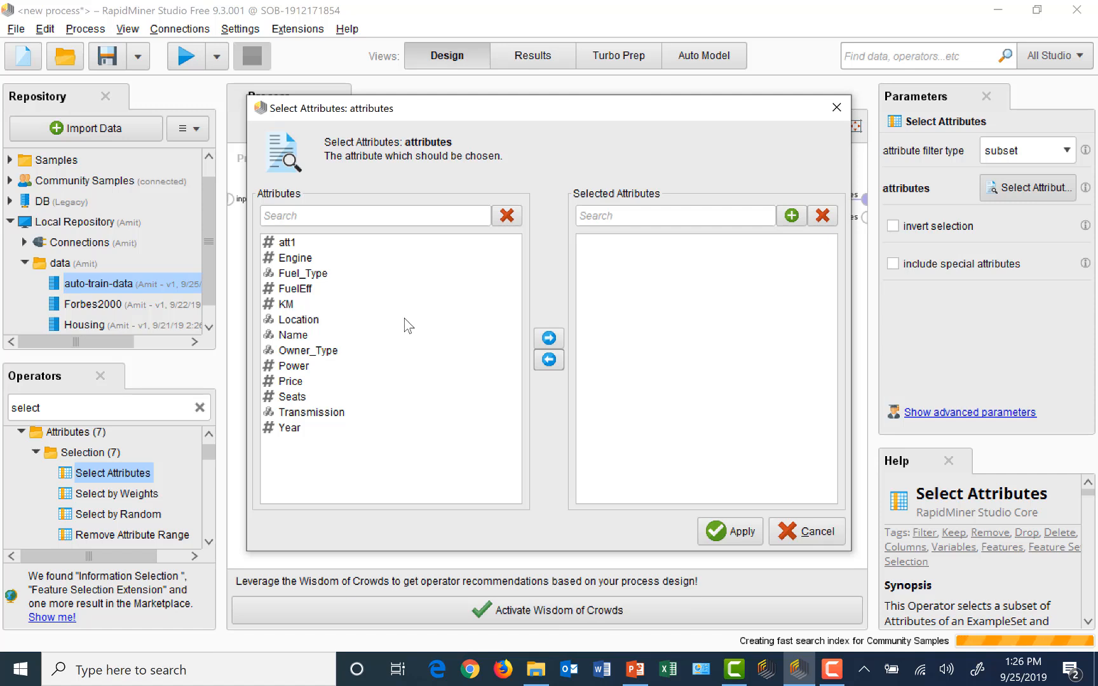
Add att1, Engine and Fuel_Type to the selected attributes and apply the selection.
click(292, 243)
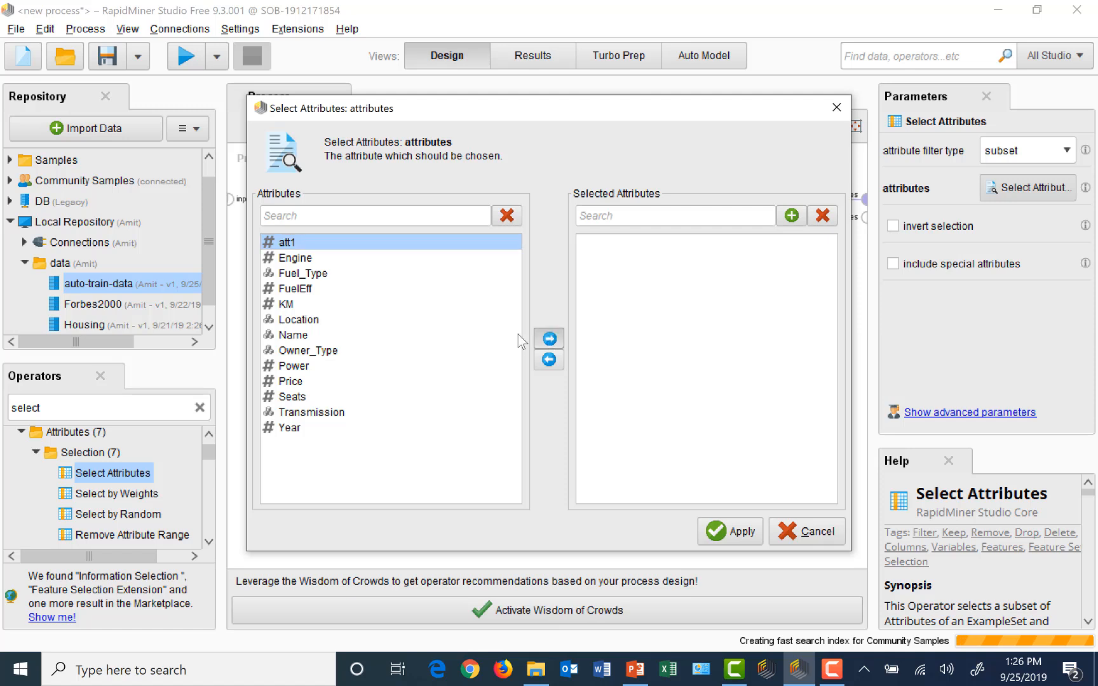
click(545, 338)
click(298, 245)
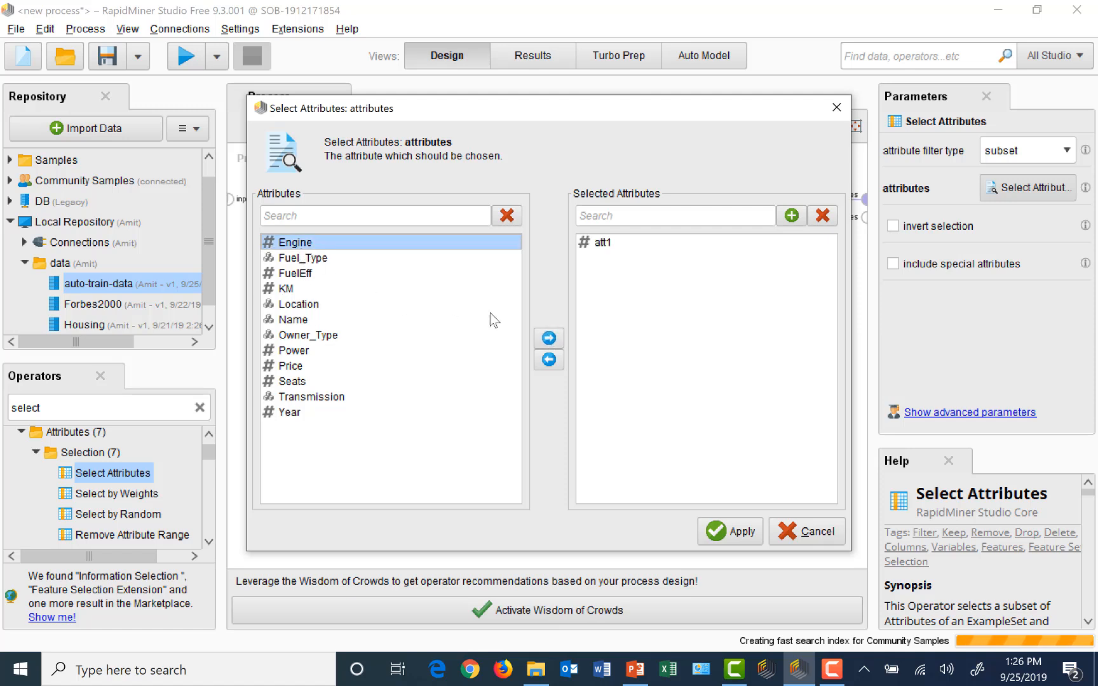
click(549, 338)
click(311, 244)
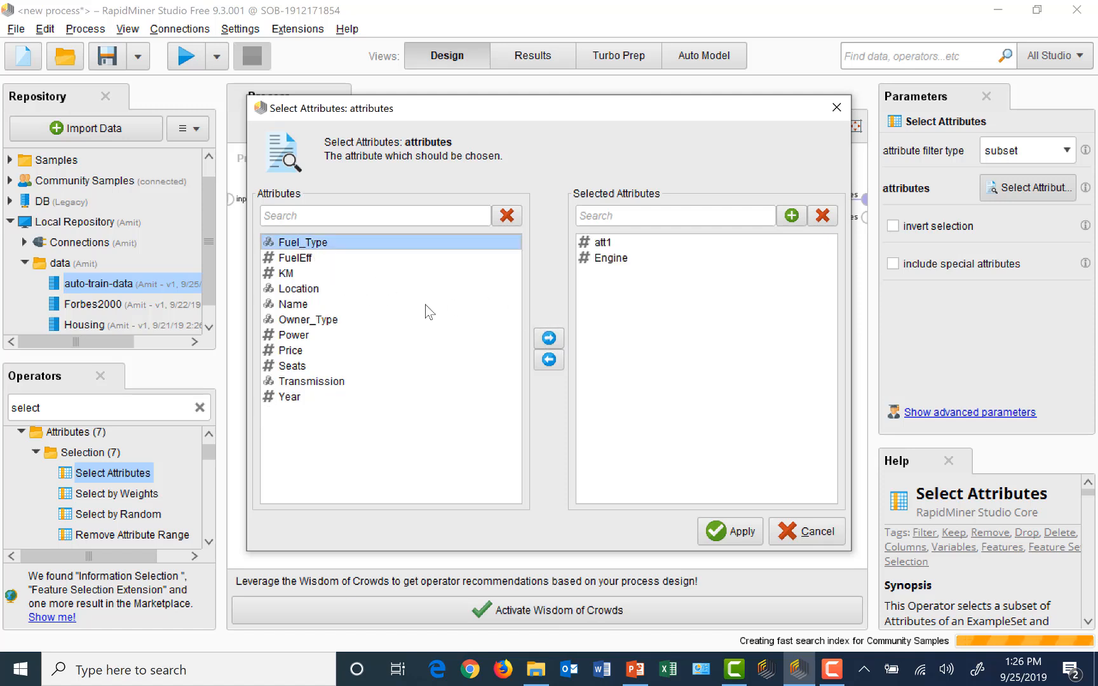
click(549, 339)
click(754, 531)
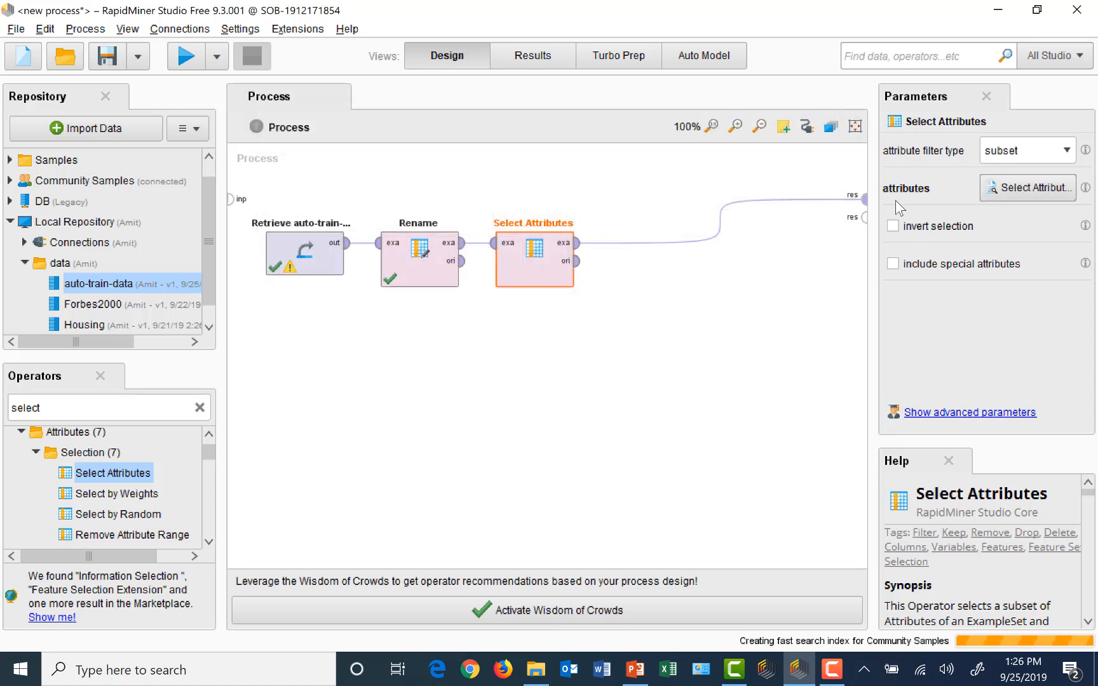
Enable invert selection for Select Attributes and run the process to check the remaining columns, returning to the design.
click(893, 226)
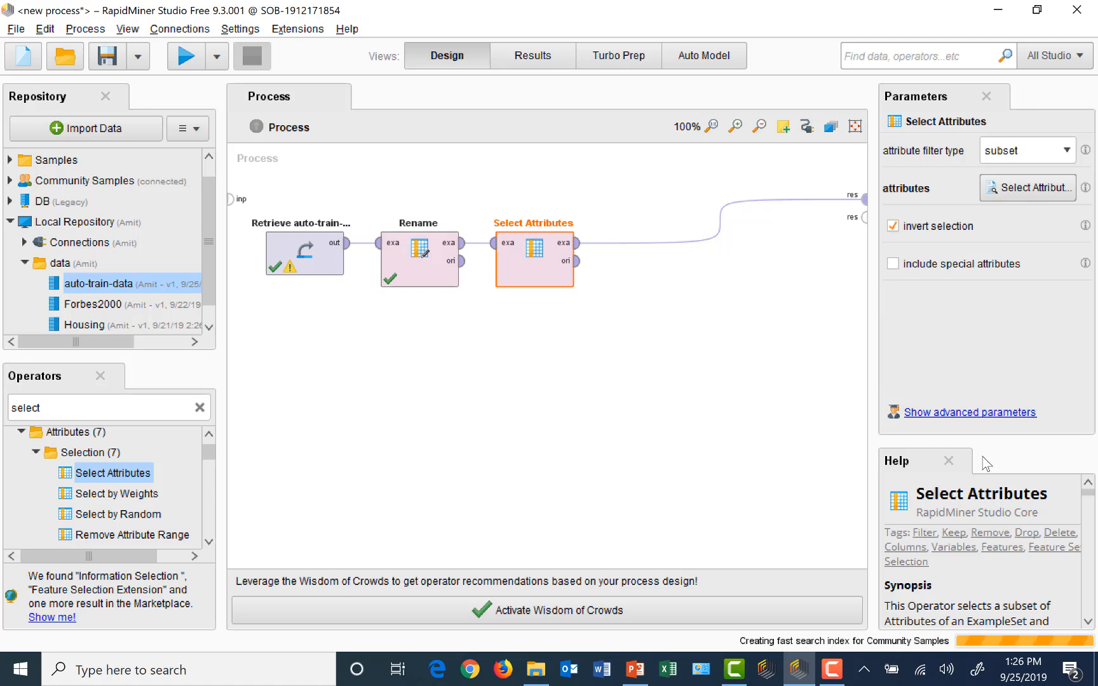
click(186, 56)
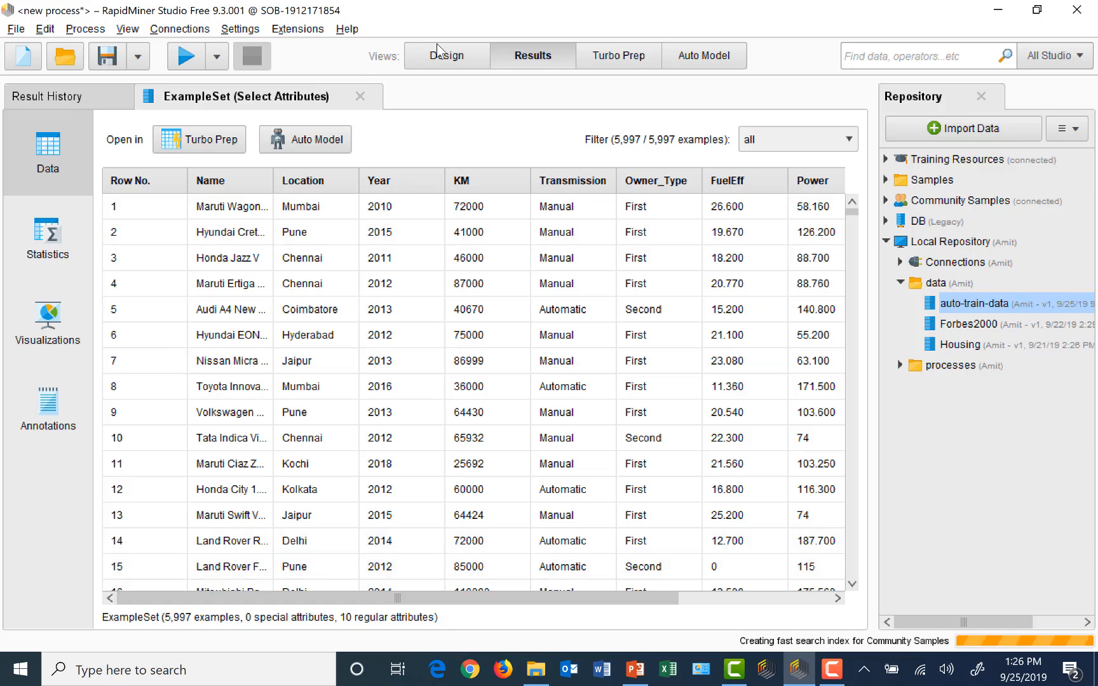
click(452, 60)
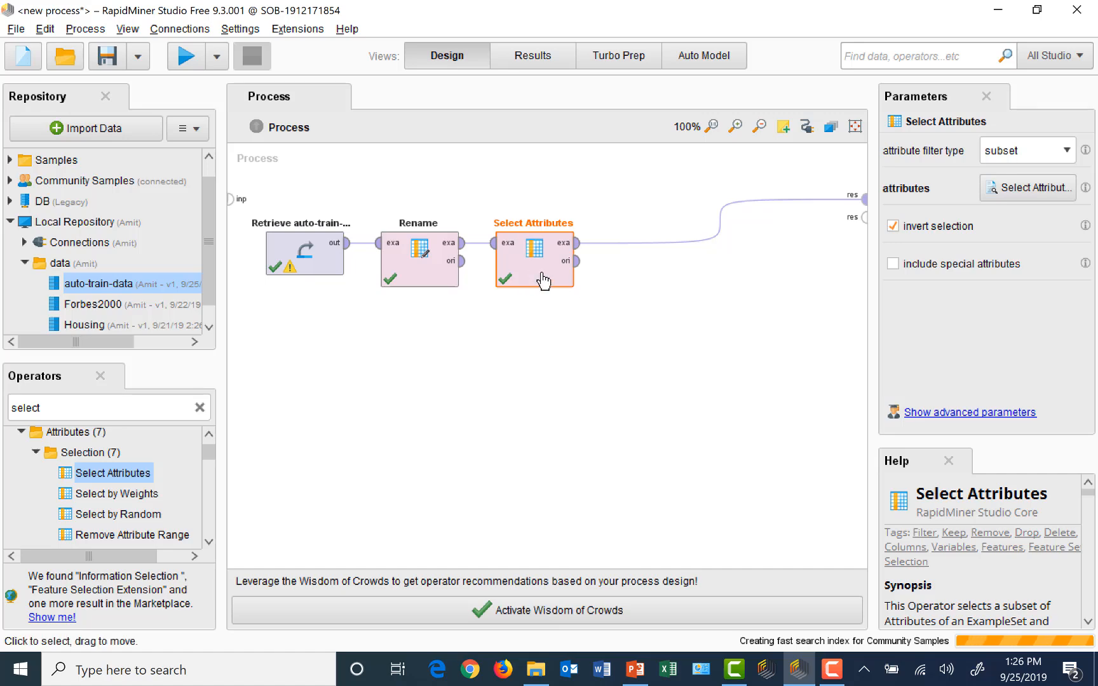
Remove att1, Engine and Fuel_Type from the selected attributes of the Select Attributes operator.
click(1033, 193)
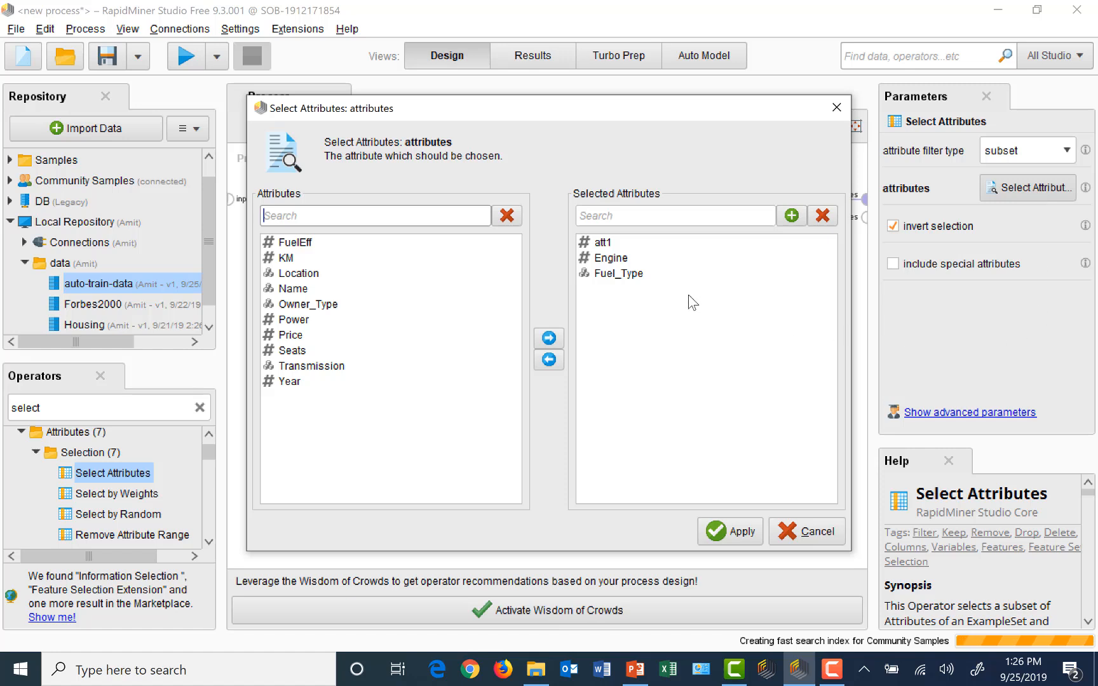
click(614, 245)
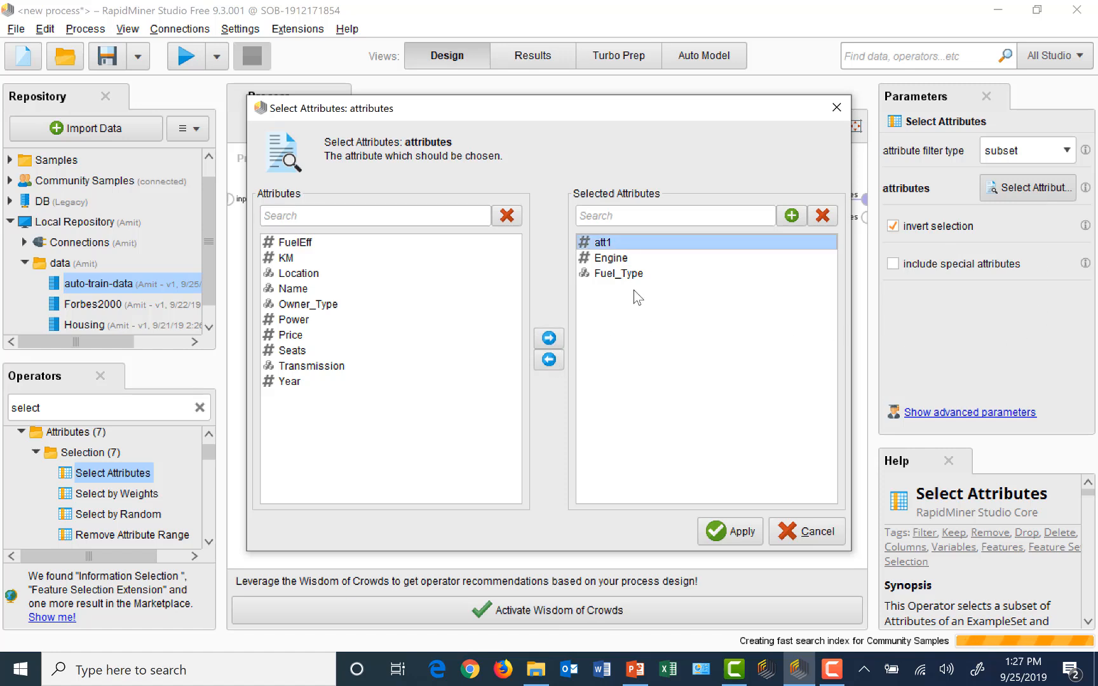
shift+click(637, 280)
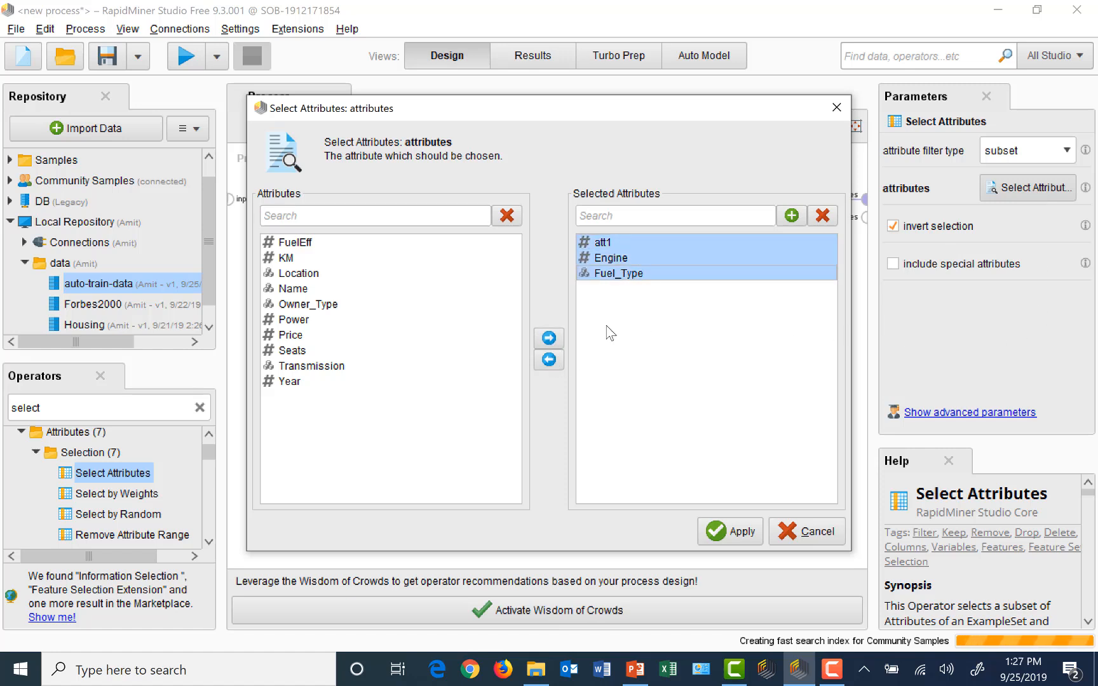
click(549, 359)
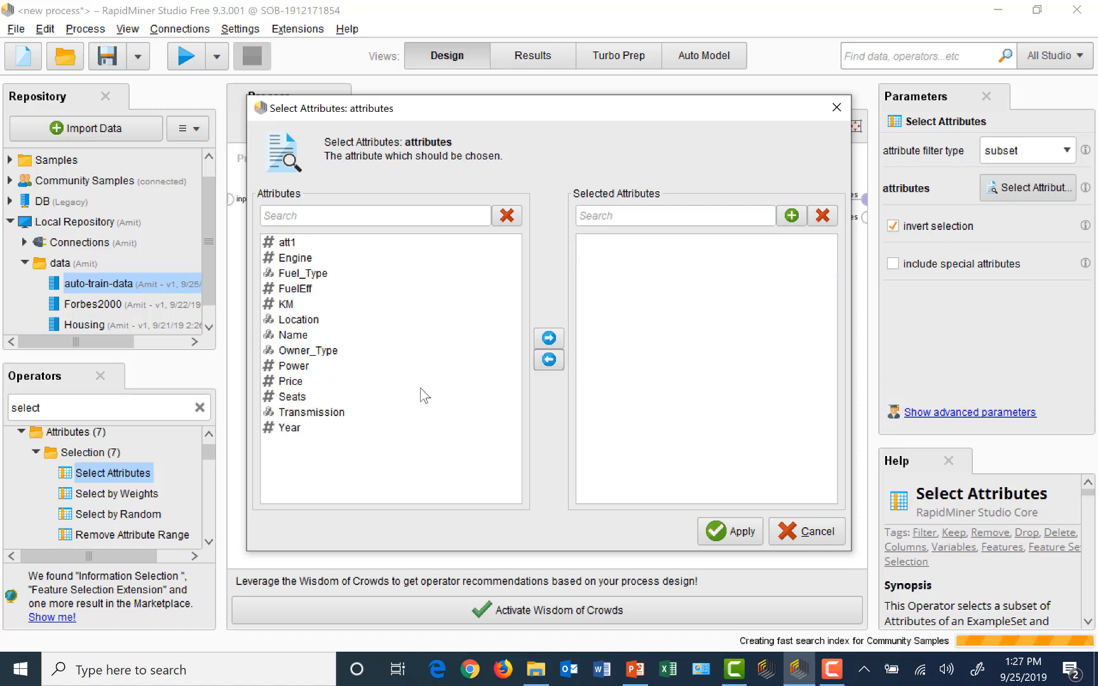
Apply a selection of Seats, Price, Power, KM and FuelEff and disable invert selection.
drag(289, 400, 286, 386)
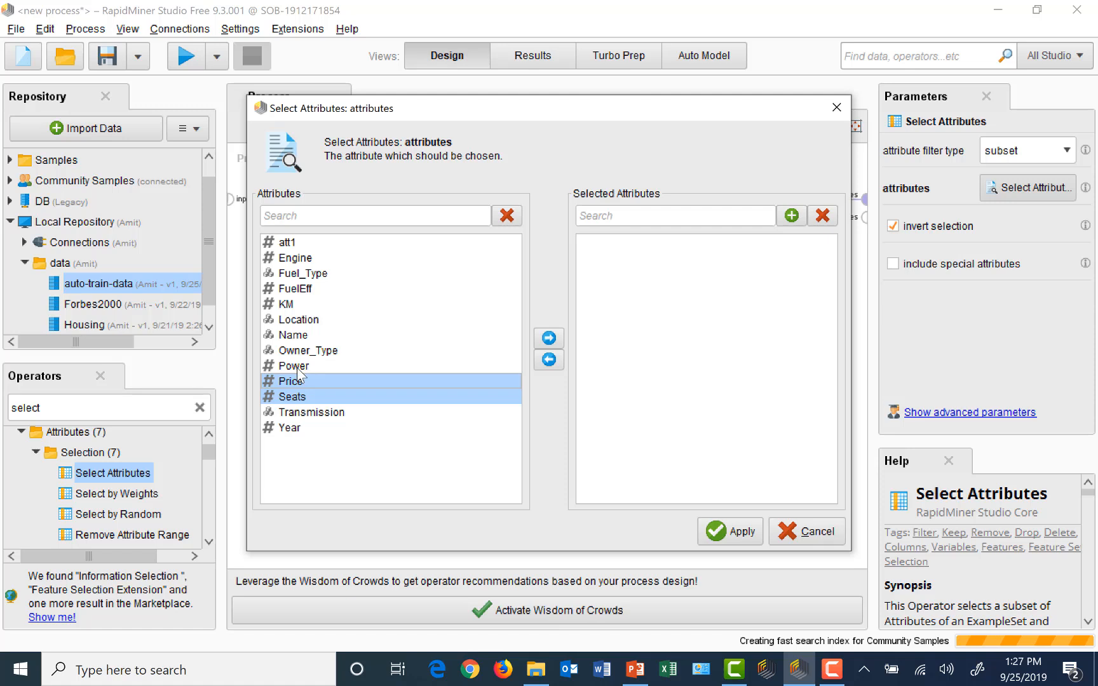
ctrl+click(296, 368)
ctrl+click(288, 306)
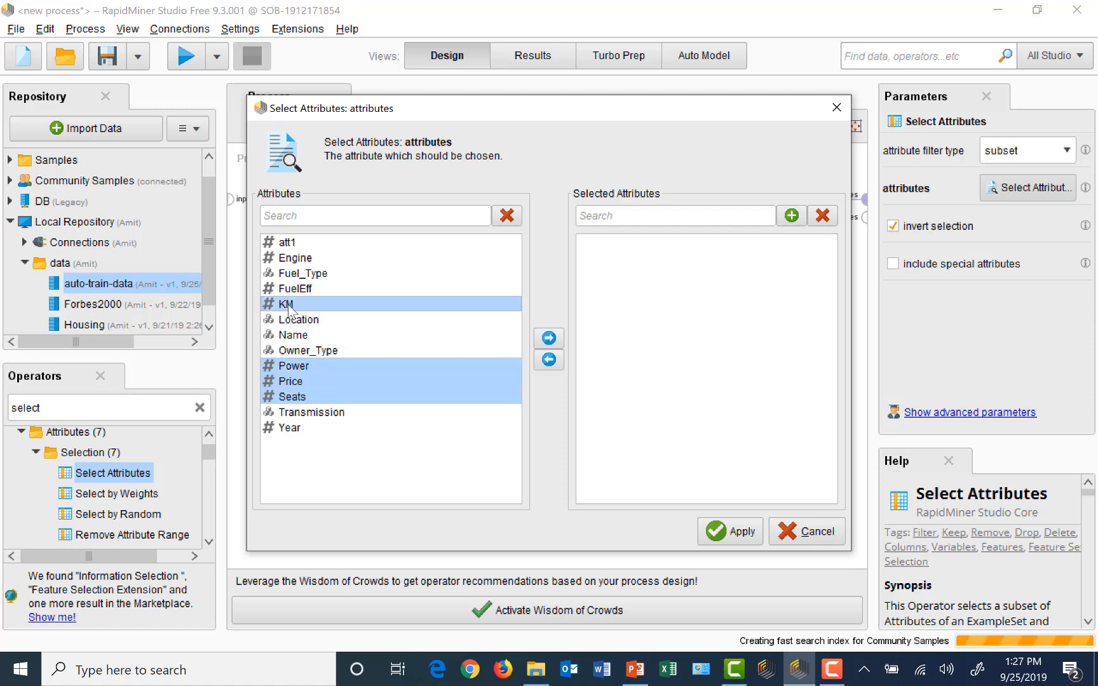
ctrl+click(293, 289)
click(548, 338)
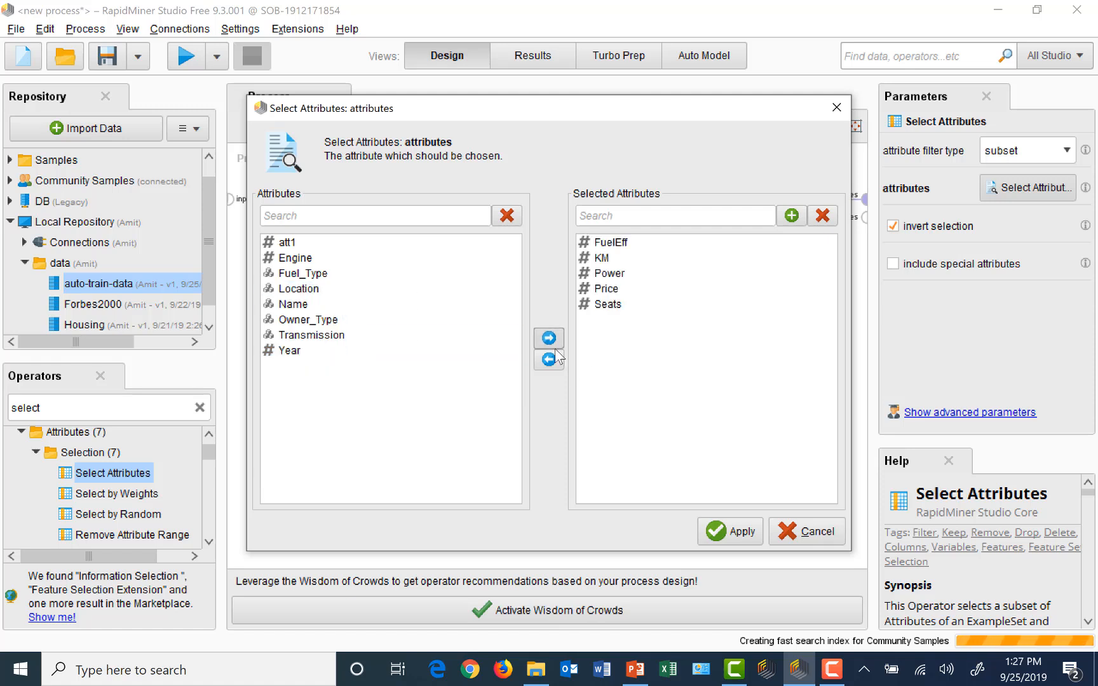
click(736, 531)
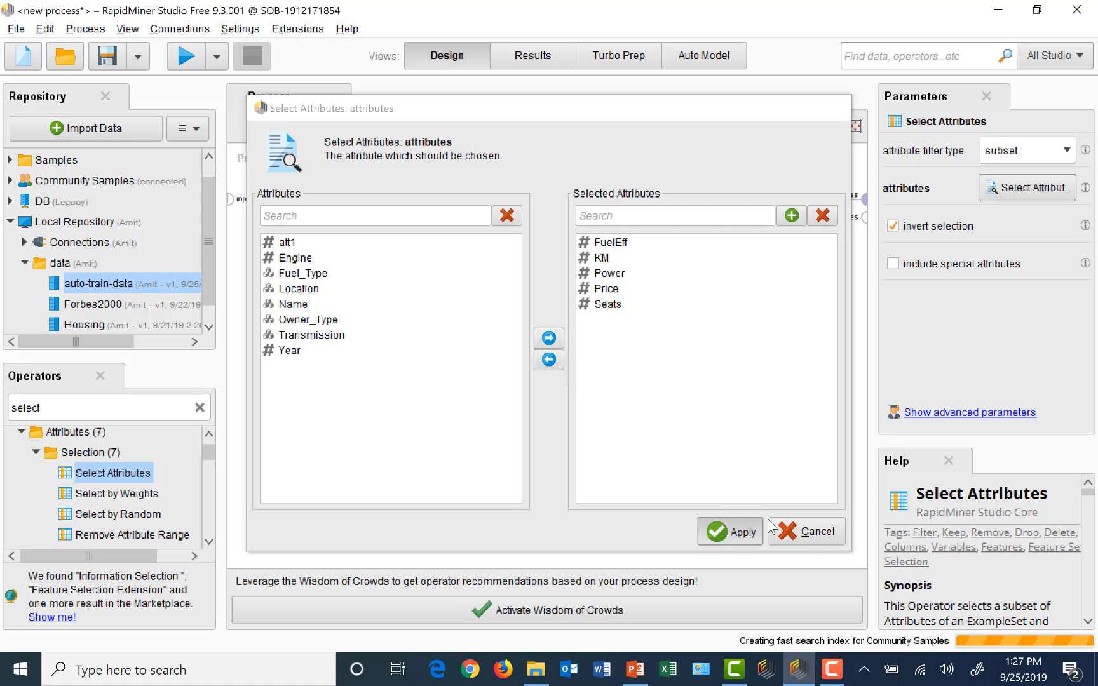
click(895, 227)
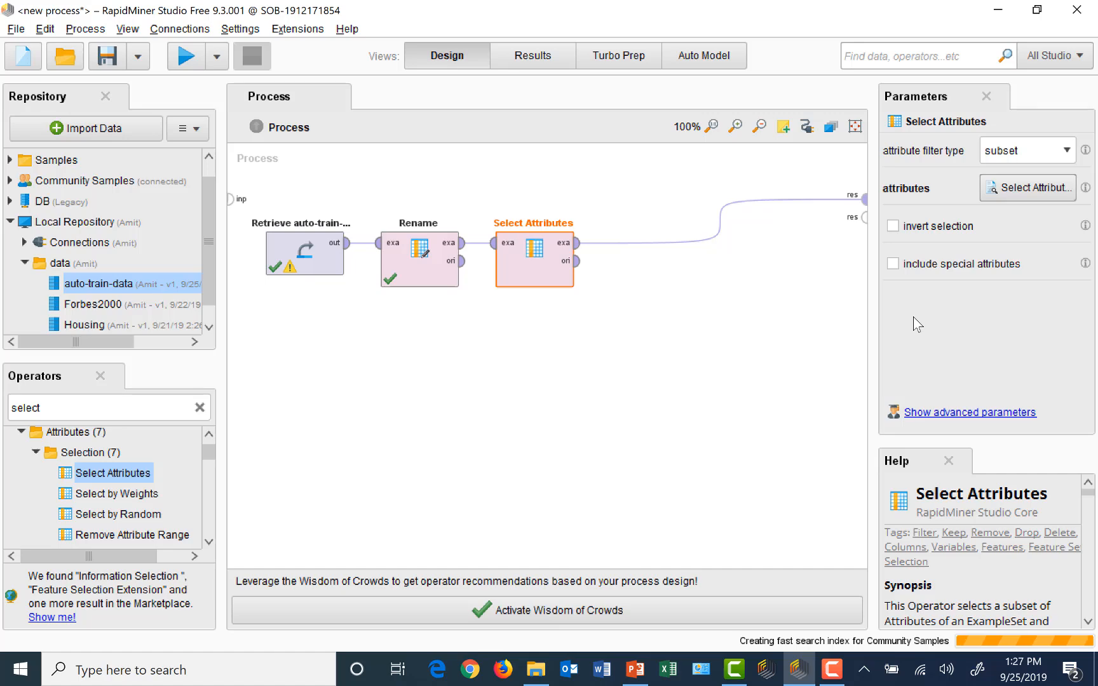
Run the process again to verify the columns of the data table, and go back to the process design.
click(184, 56)
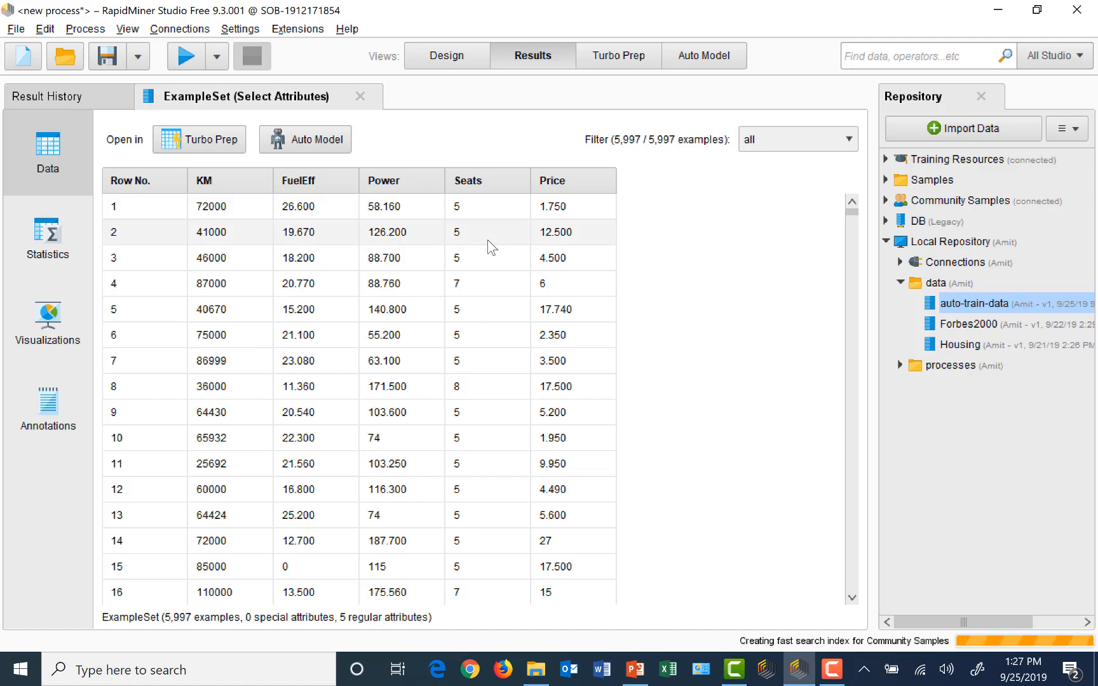
click(456, 61)
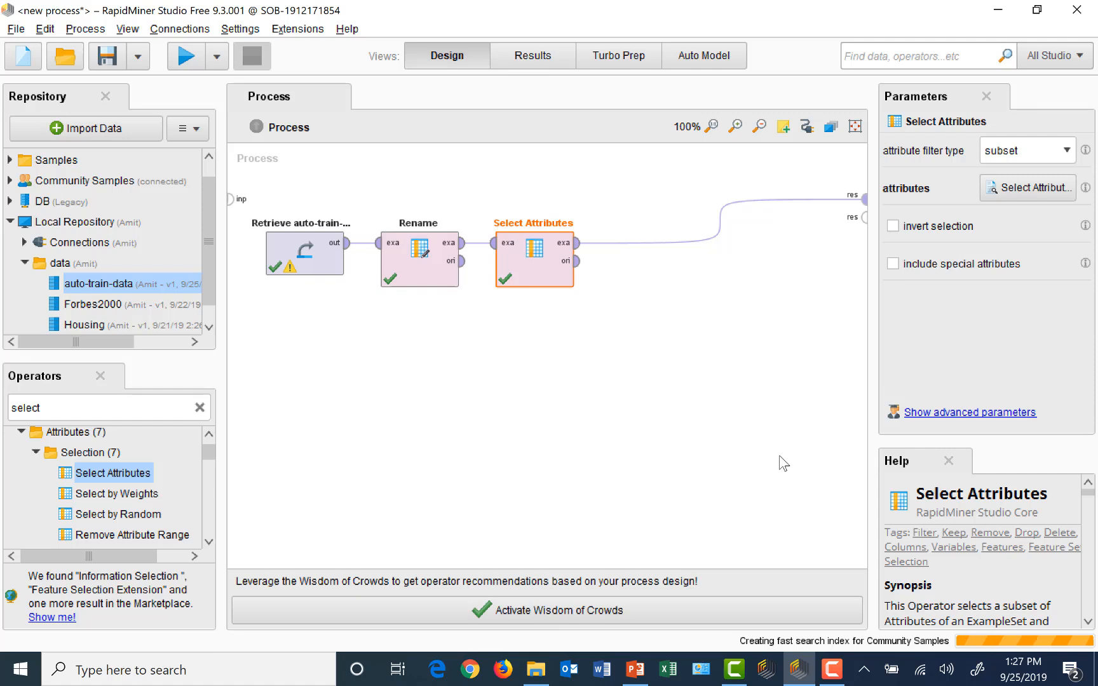
Find the Set Role operator and insert it into the process after Select Attributes.
double_click(83, 408)
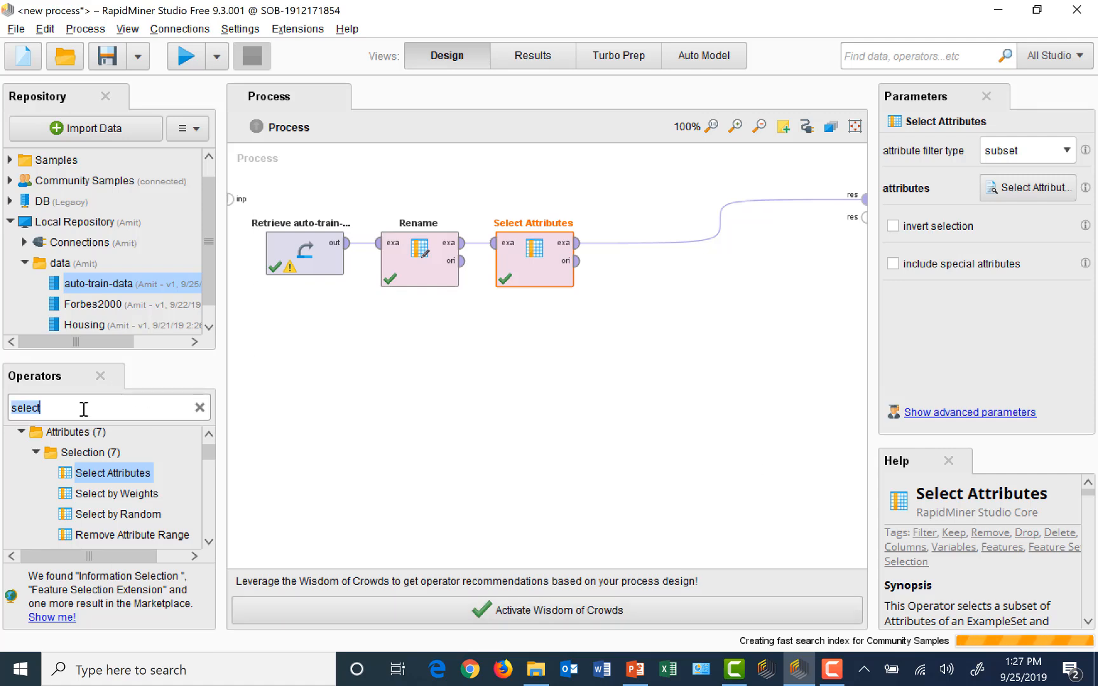
text(set )
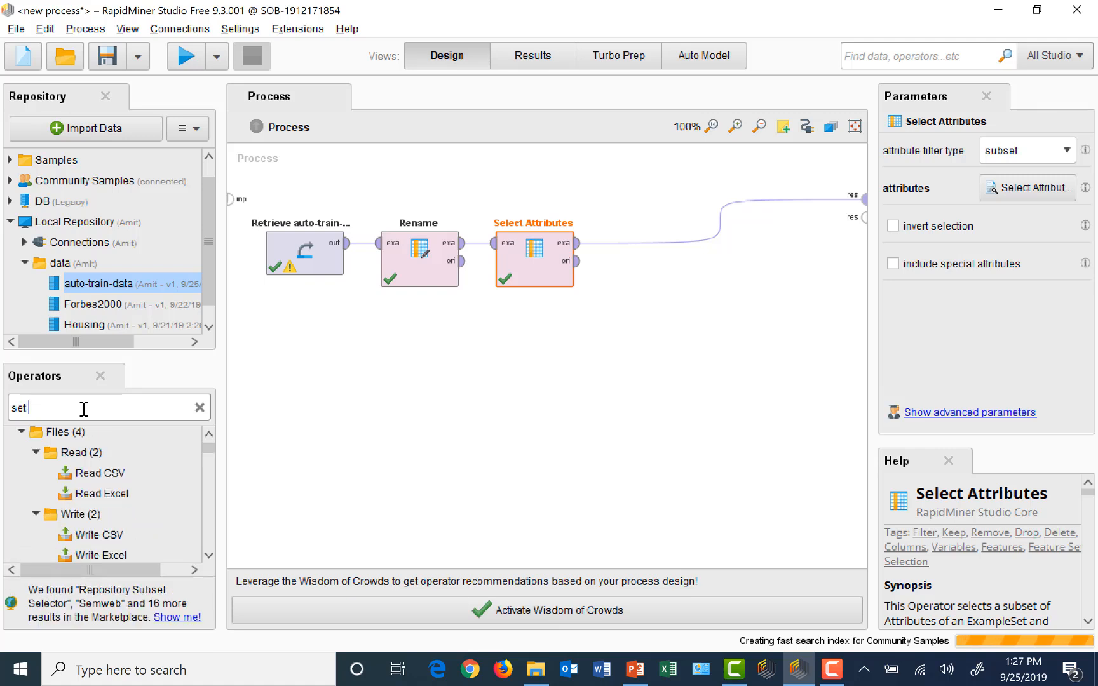
text(role)
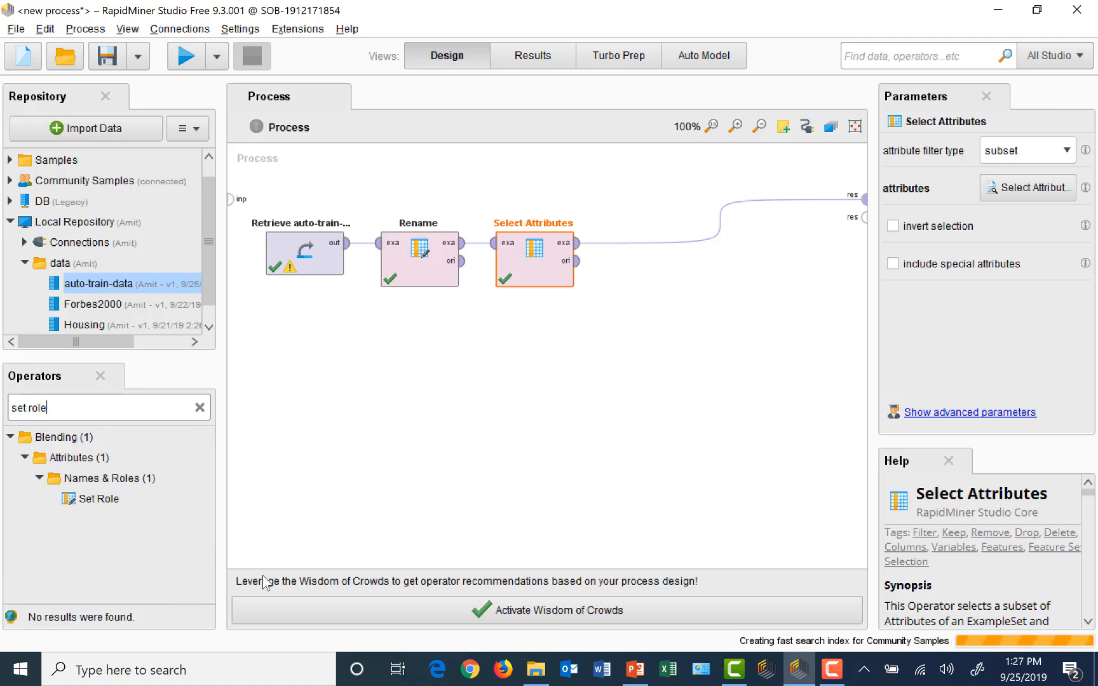
drag(97, 499, 659, 249)
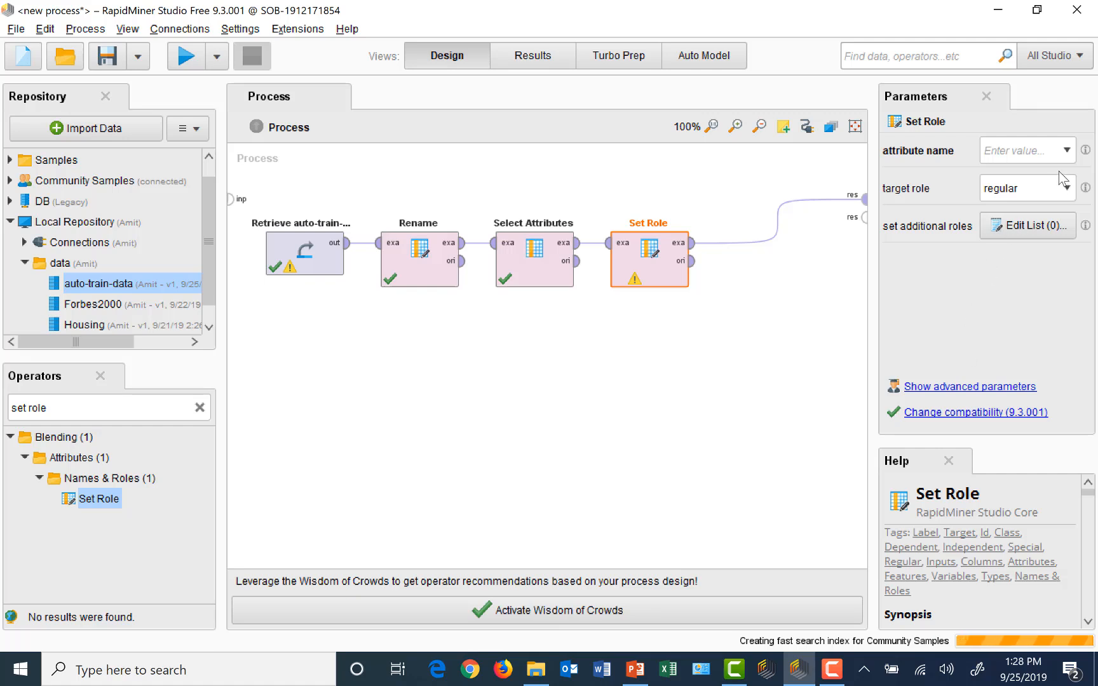
Configure Set Role to give the Price attribute the target role label.
click(1067, 150)
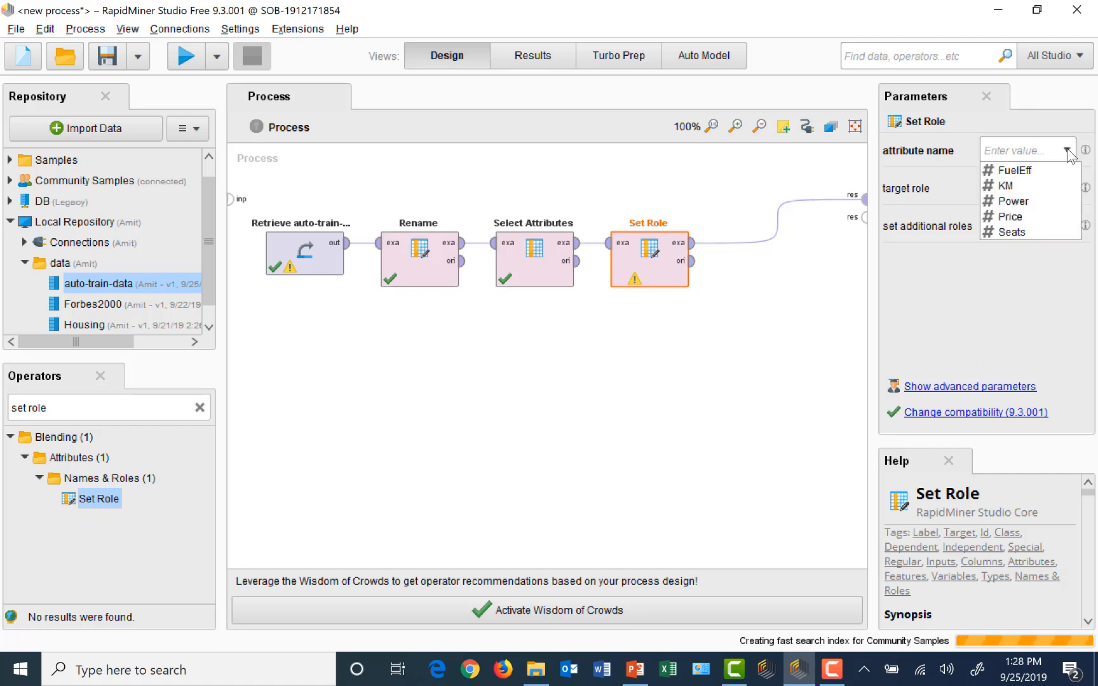
click(1051, 216)
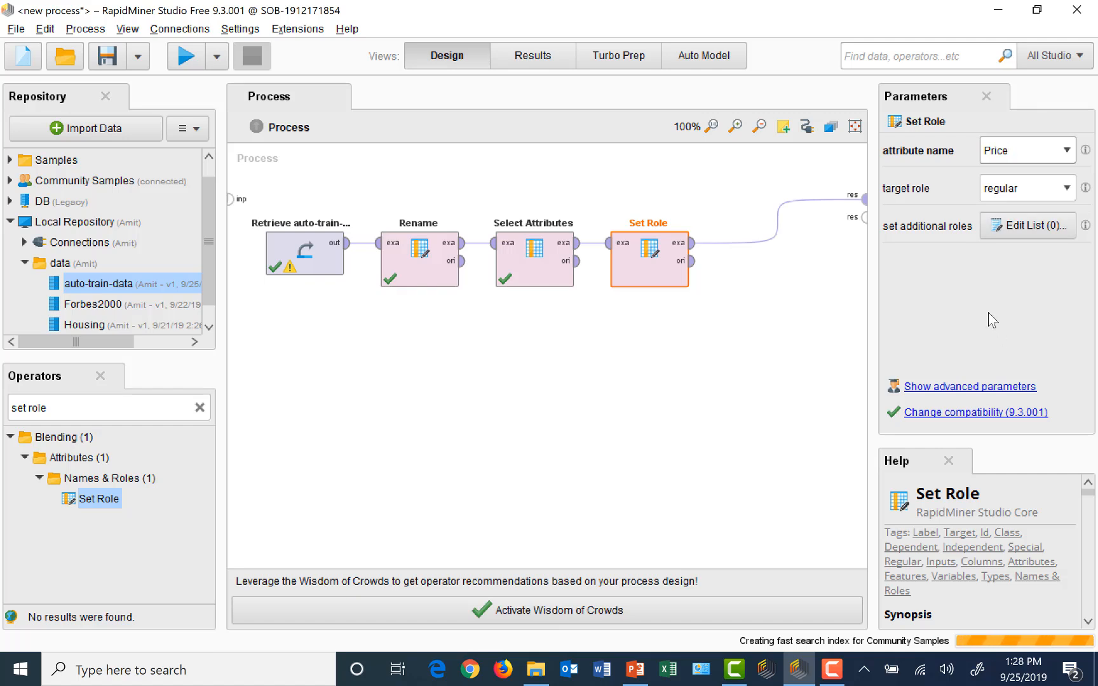
click(1066, 188)
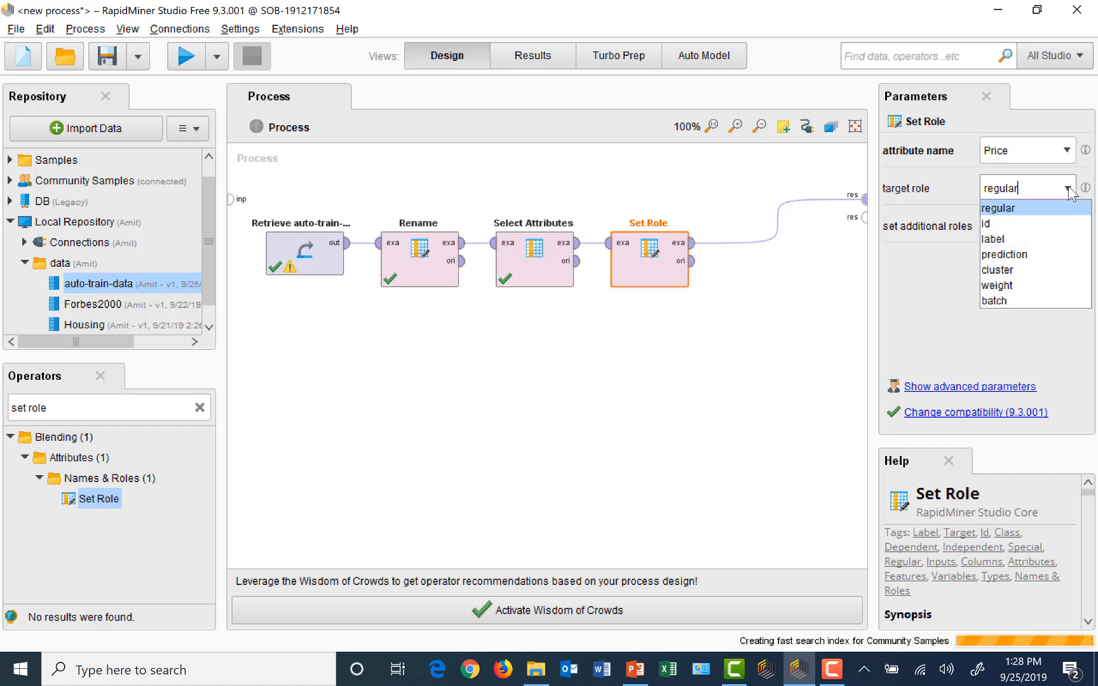
click(1002, 238)
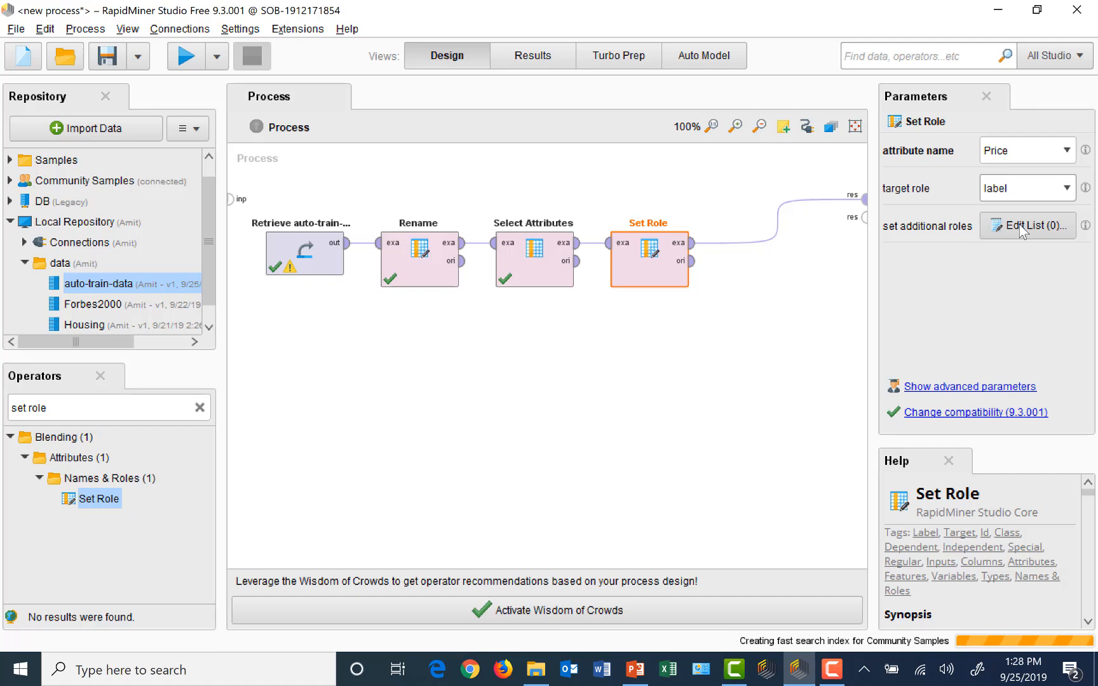
Run the process, check the data table and the attribute statistics for missing values, and return to the design.
click(191, 57)
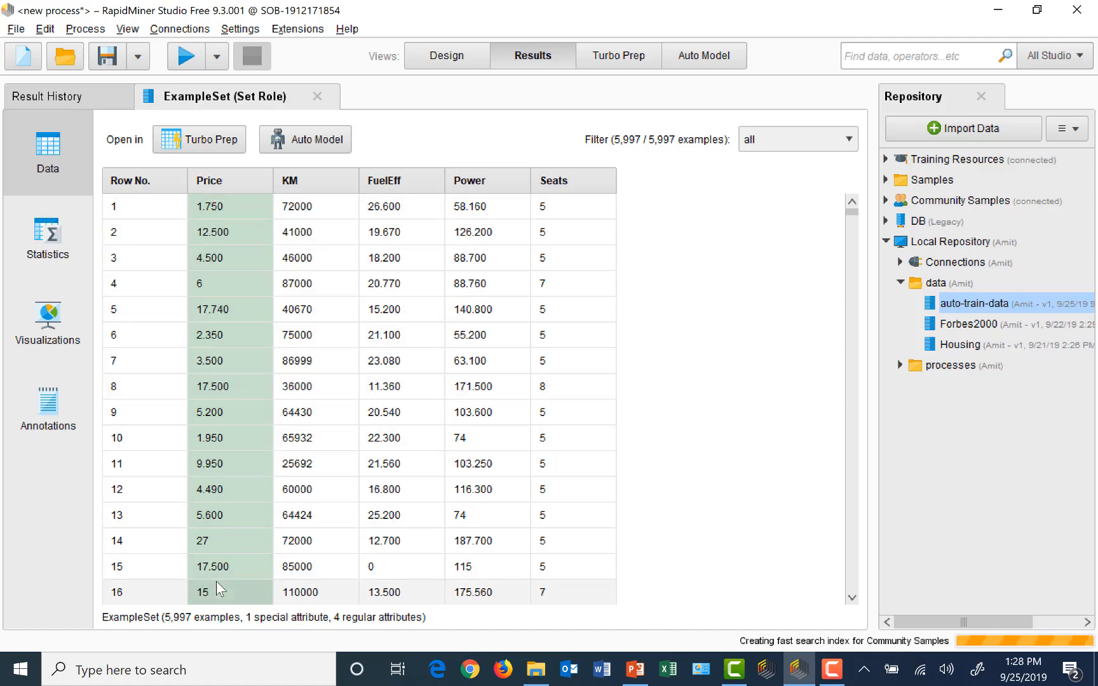
click(435, 68)
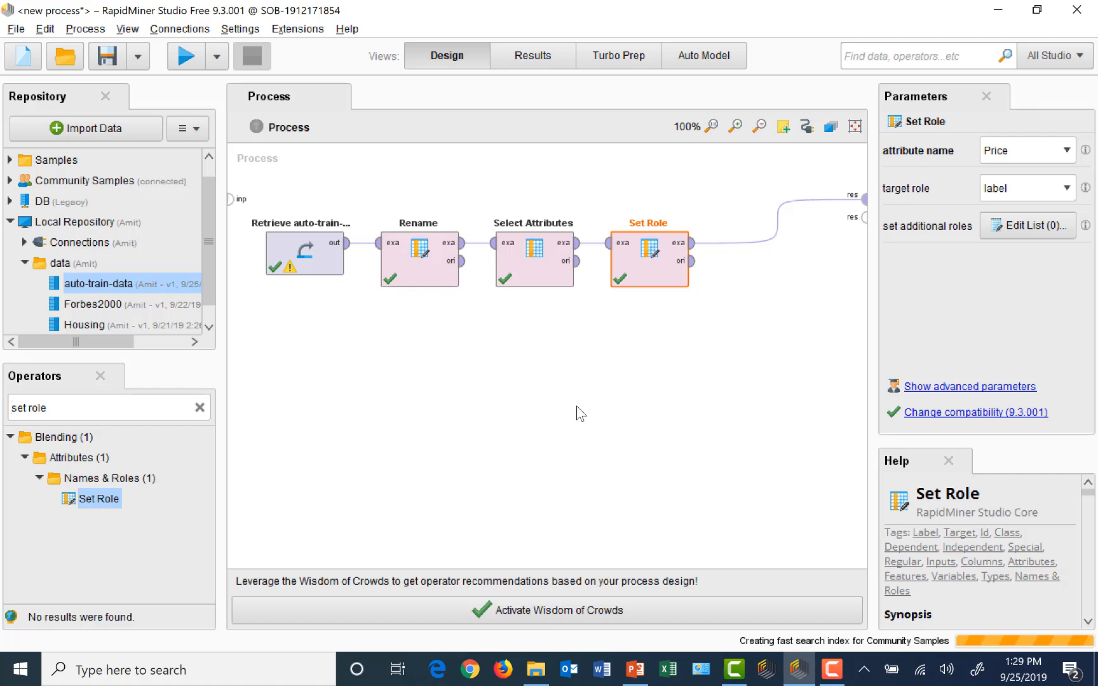
click(537, 57)
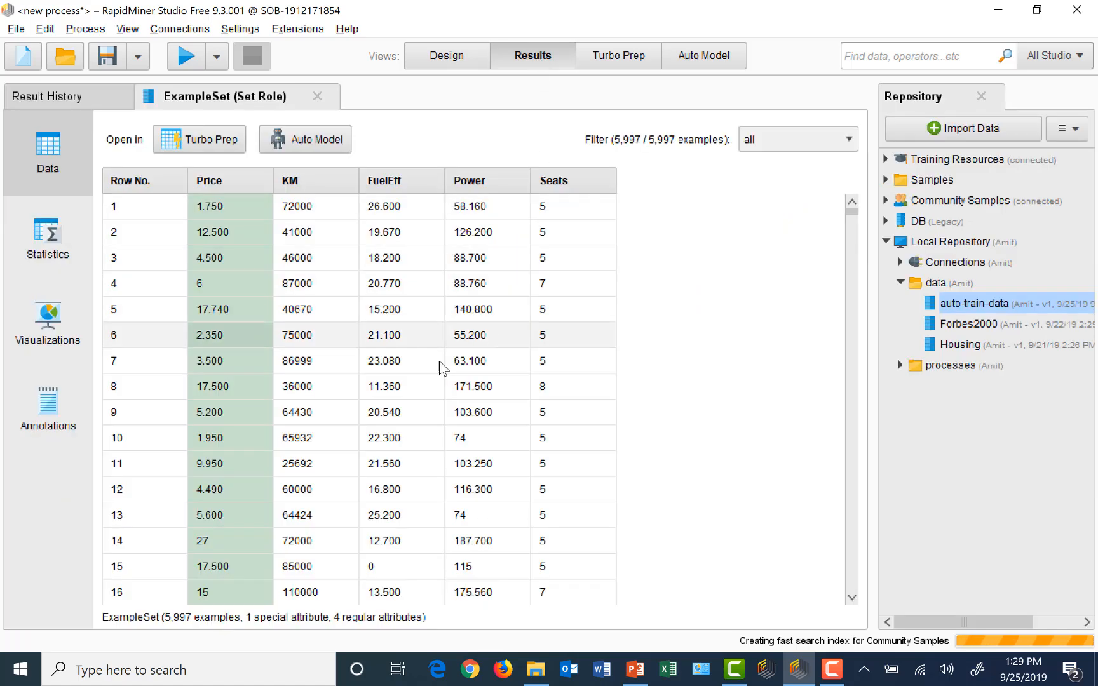
click(47, 260)
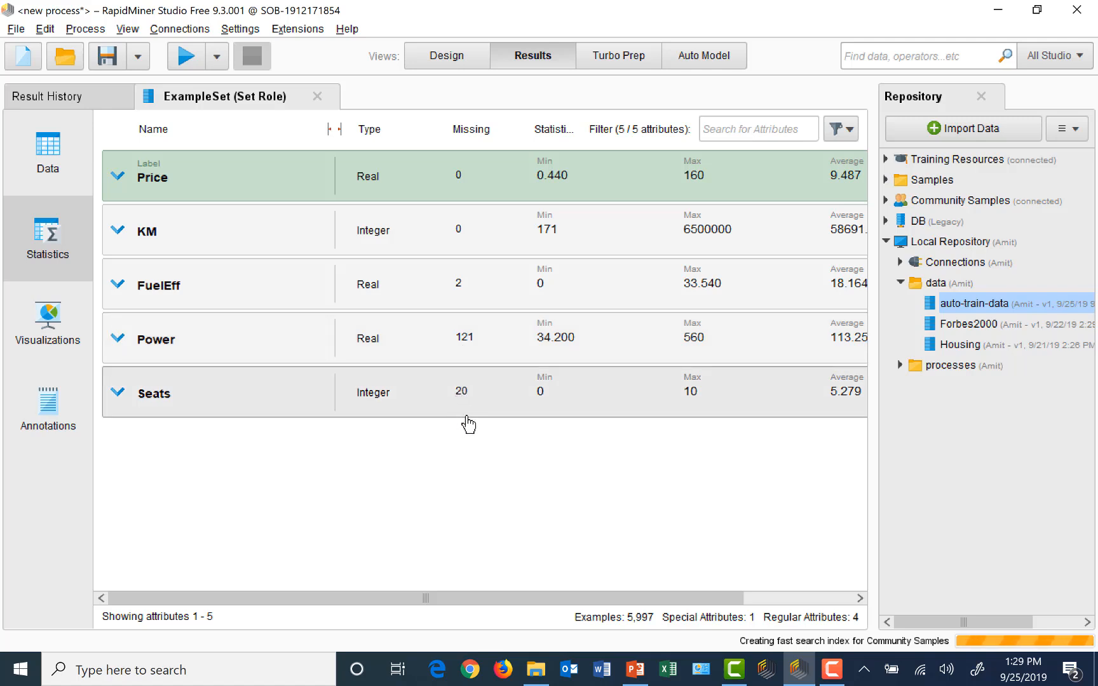
click(446, 60)
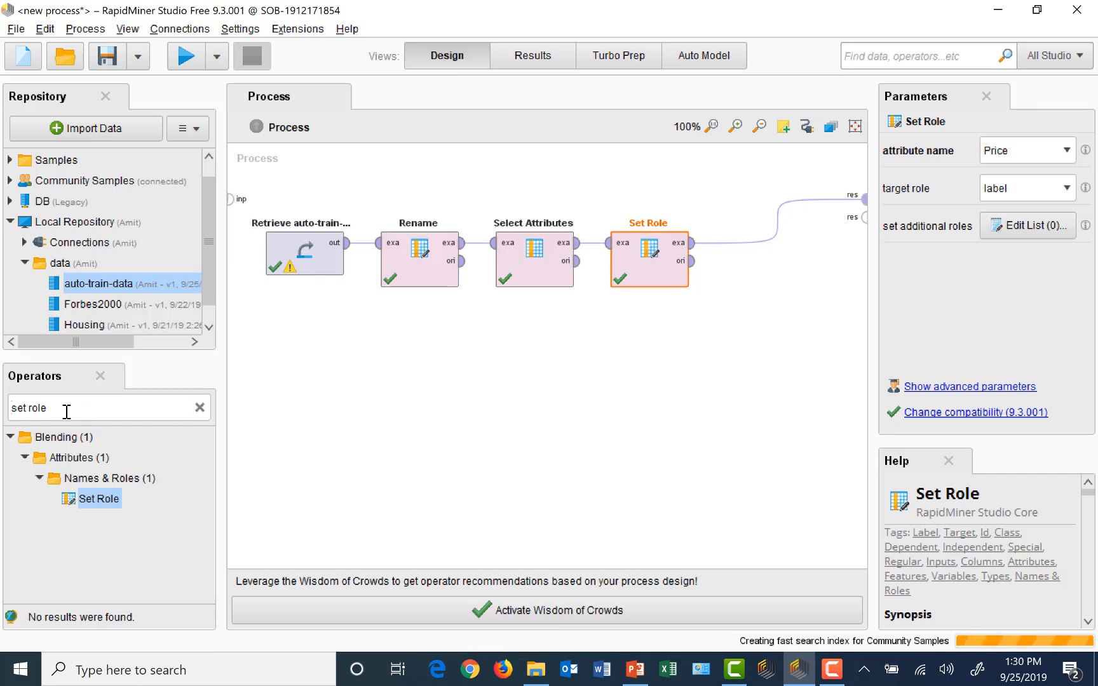
Find the Filter Examples operator and insert it into the process after Set Role.
drag(58, 408, 4, 410)
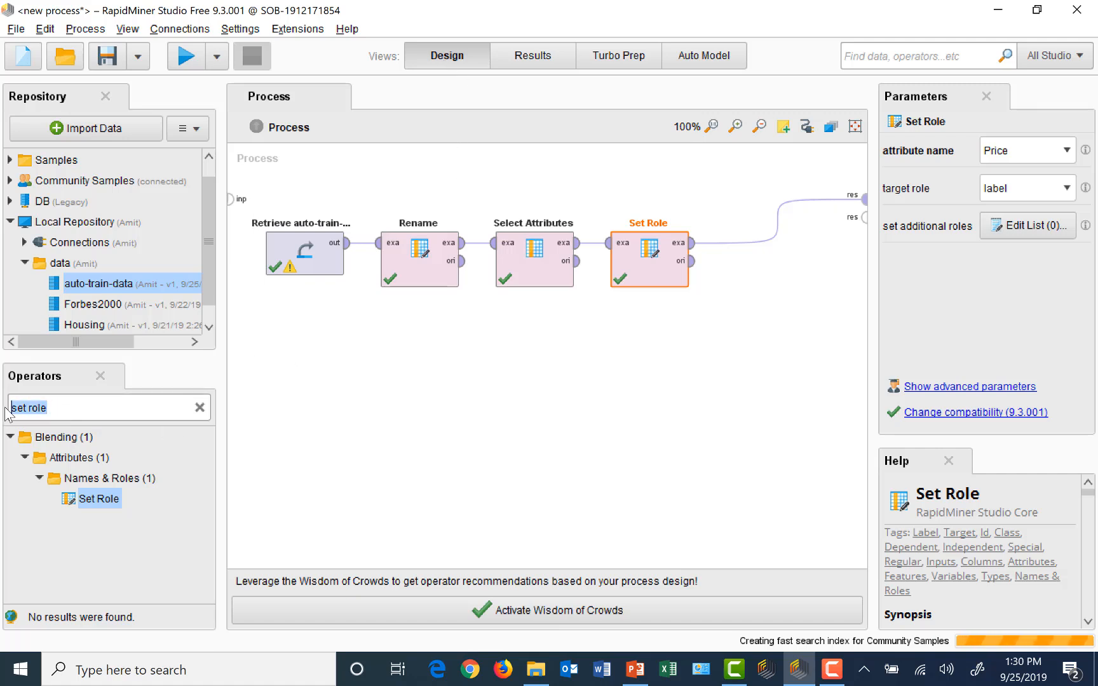
text(filt)
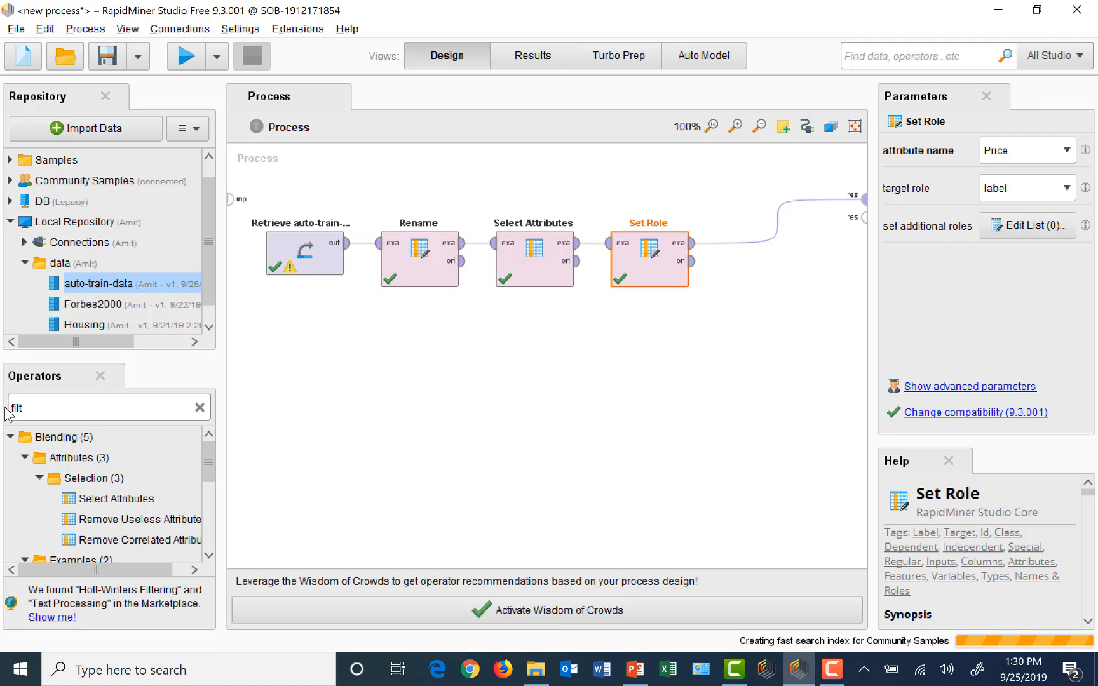
text(er)
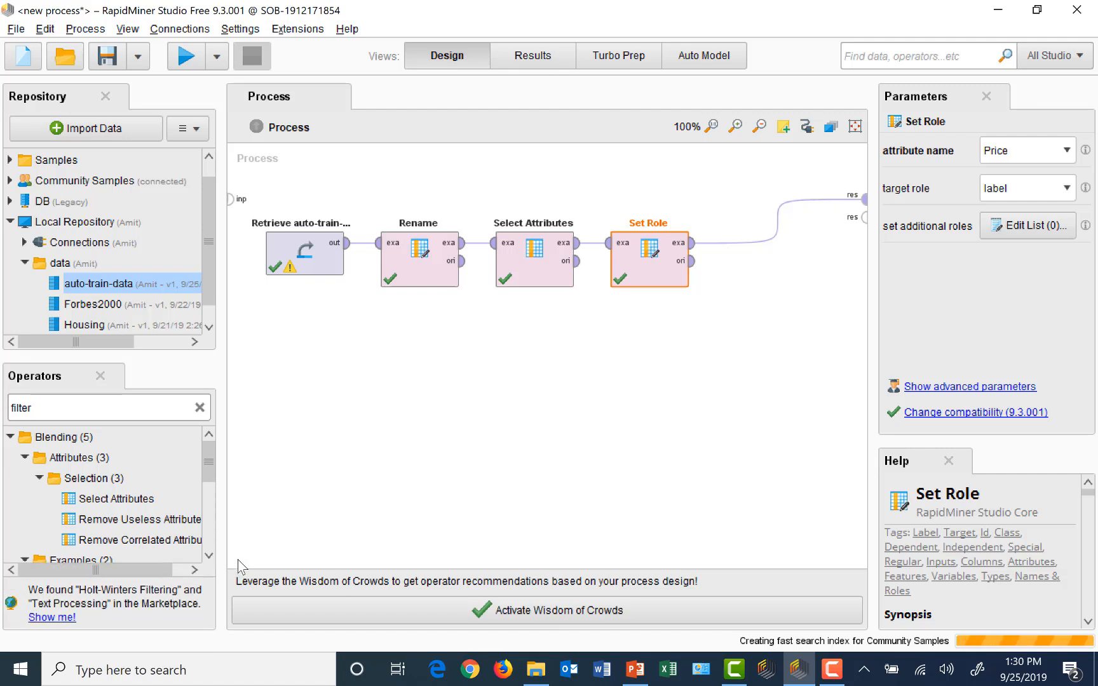
click(209, 555)
click(209, 555)
click(209, 554)
click(209, 554)
click(209, 555)
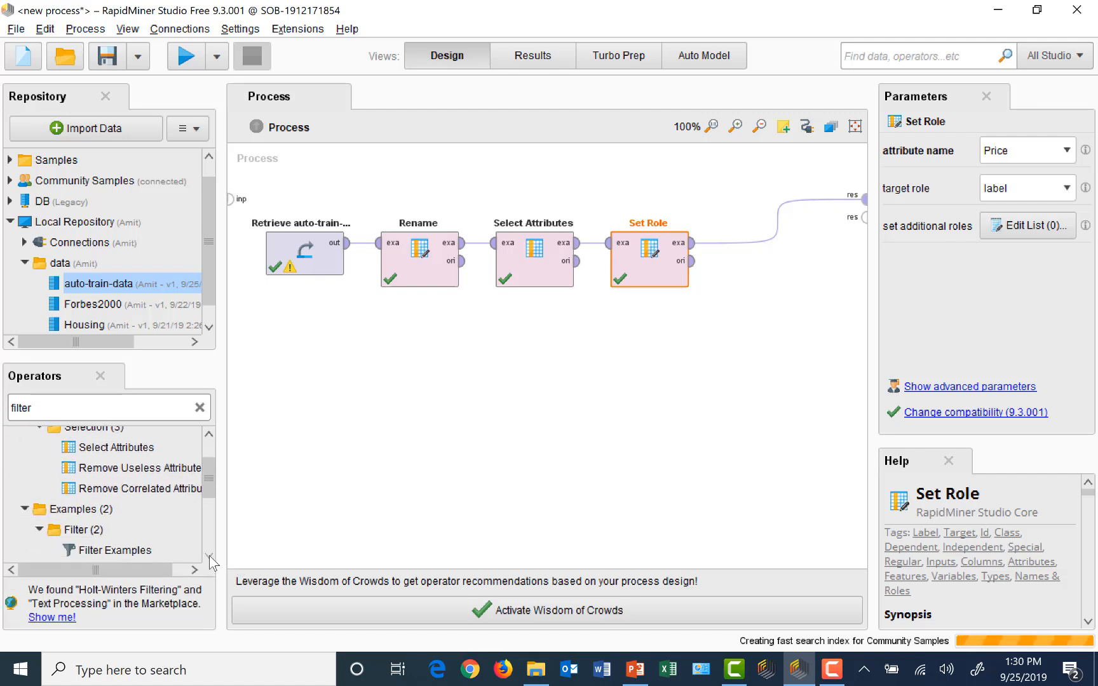
click(209, 554)
click(209, 555)
click(209, 554)
click(209, 555)
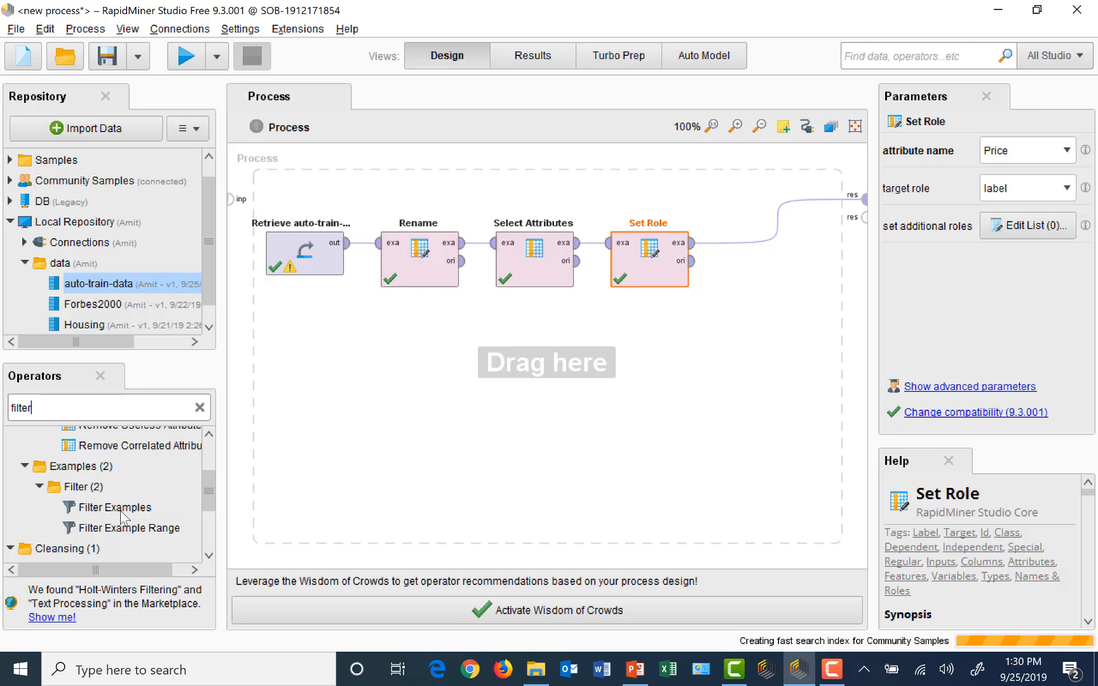
drag(121, 508, 767, 246)
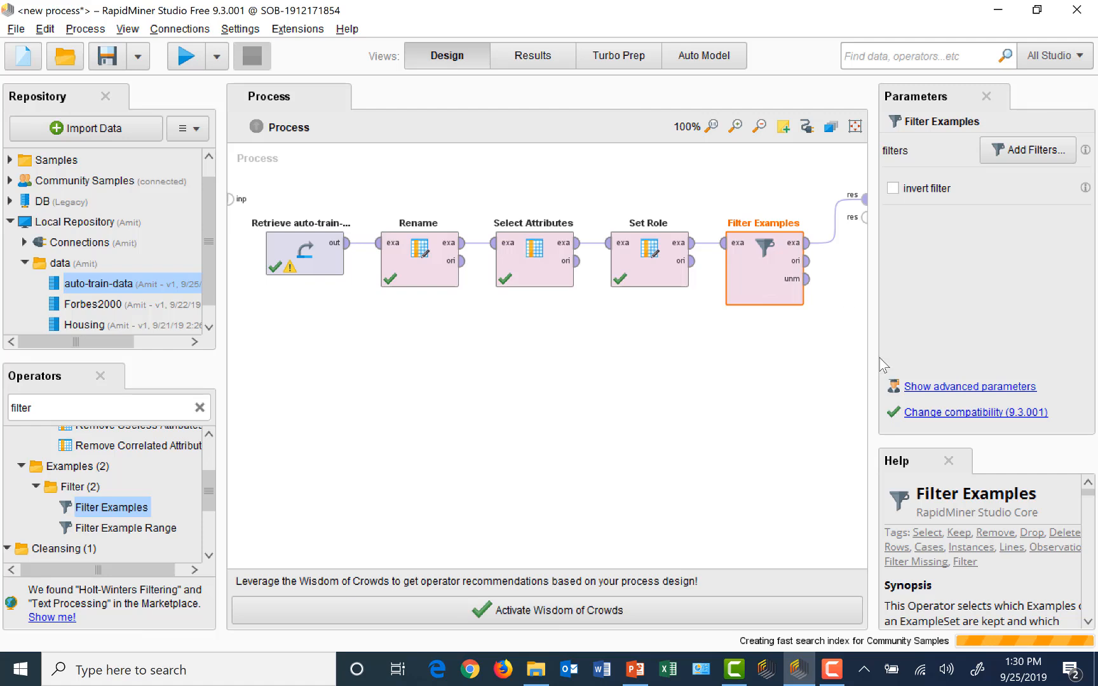
Apply a filter that FuelEff is not missing and run the process to check the remaining examples, returning to the design.
click(1026, 152)
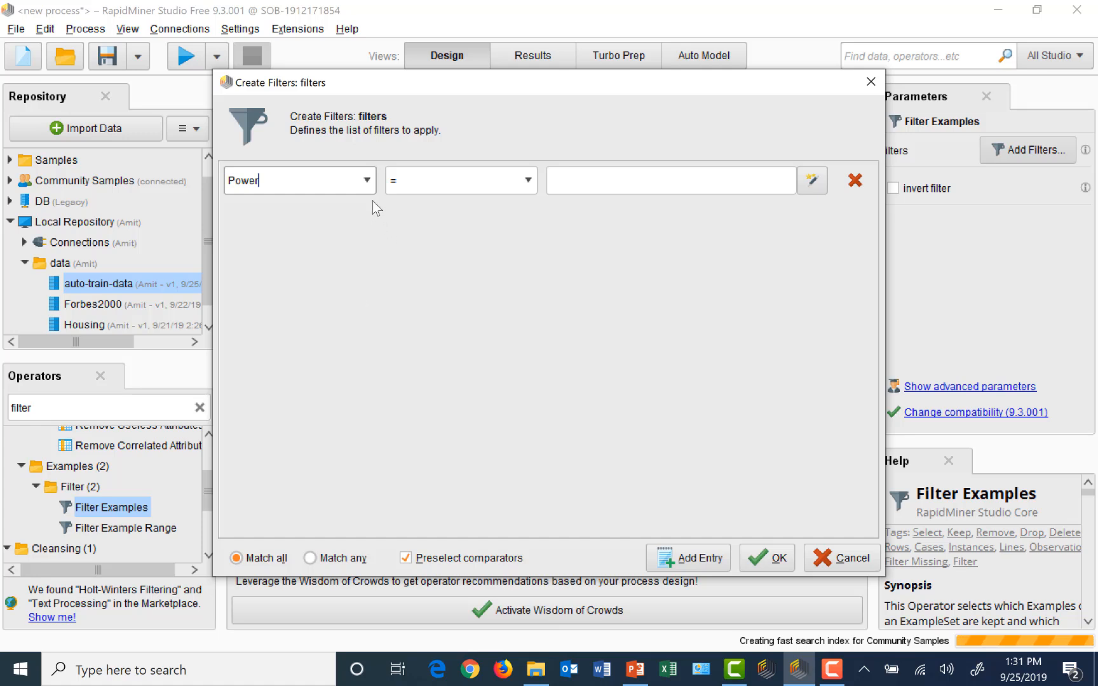
click(367, 181)
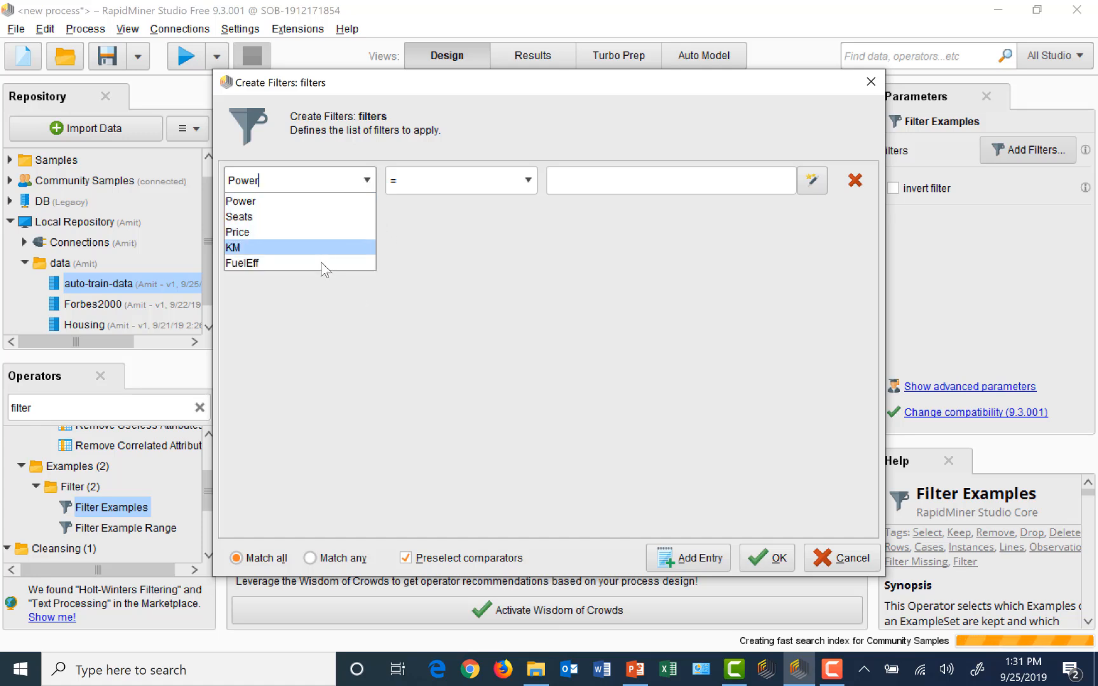
click(247, 263)
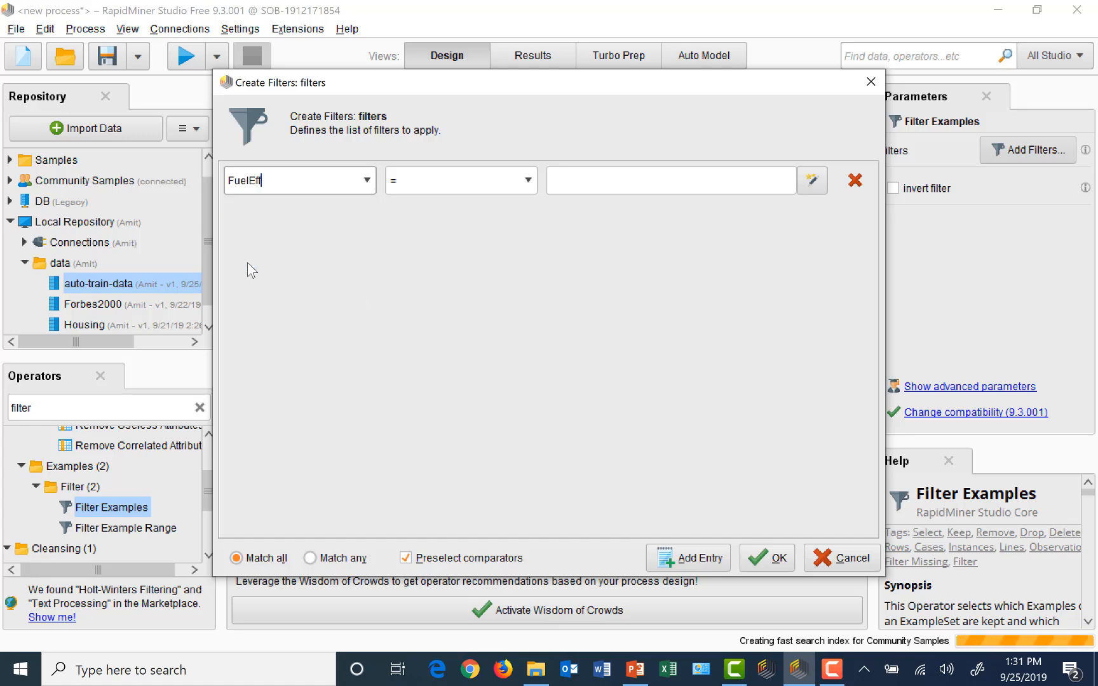
click(529, 182)
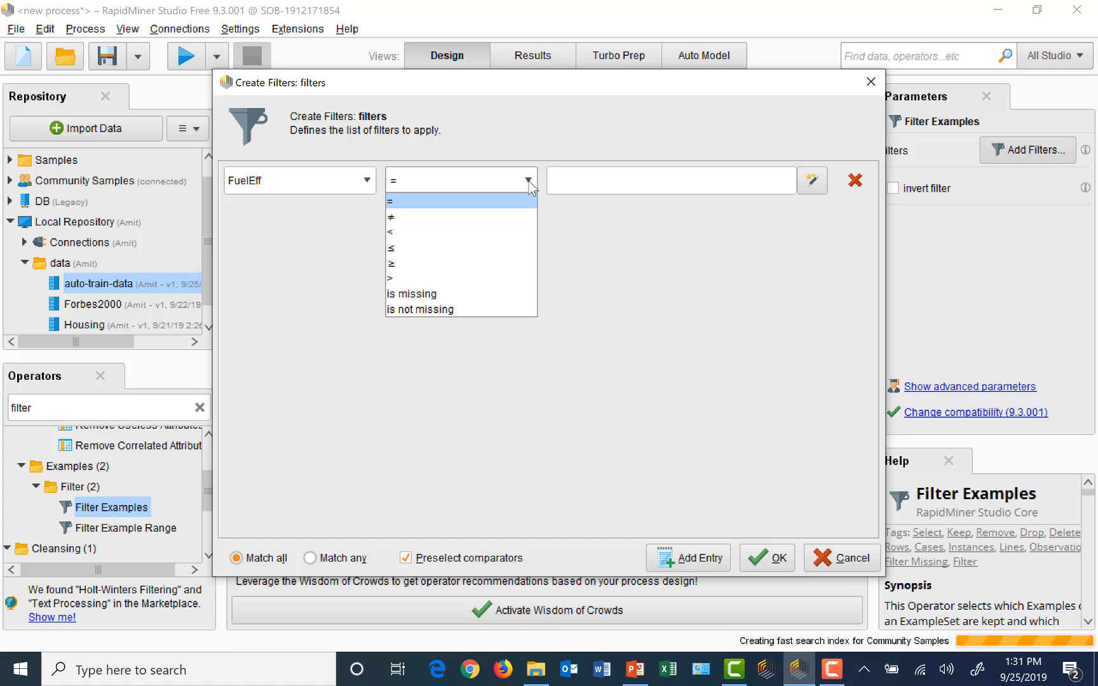
click(452, 311)
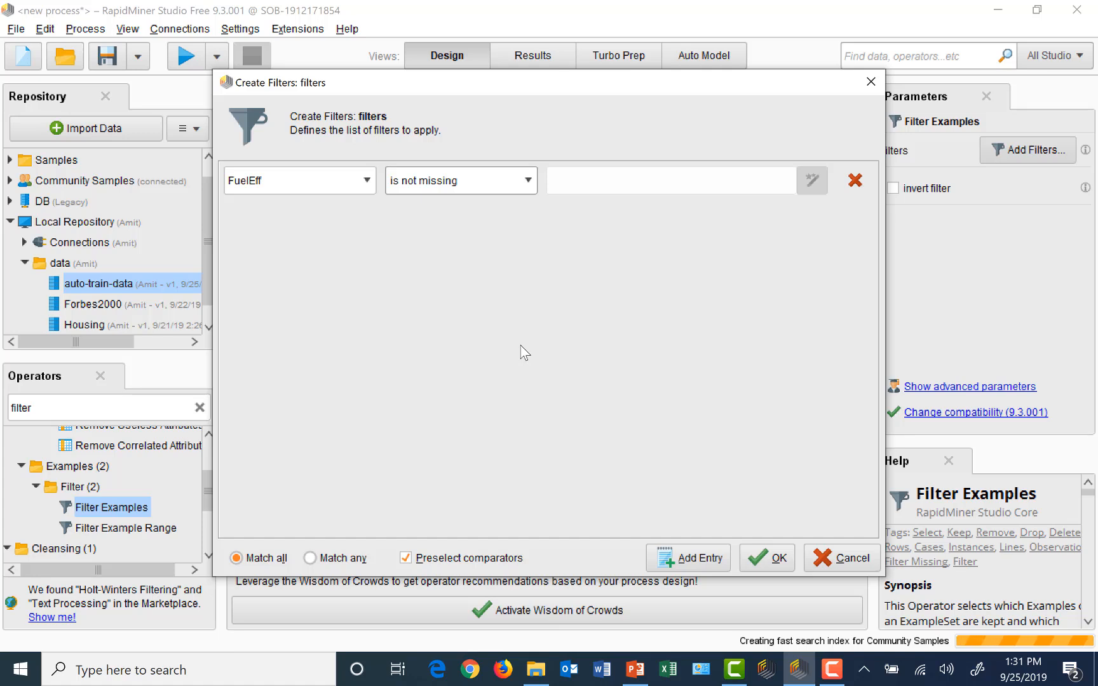
click(777, 561)
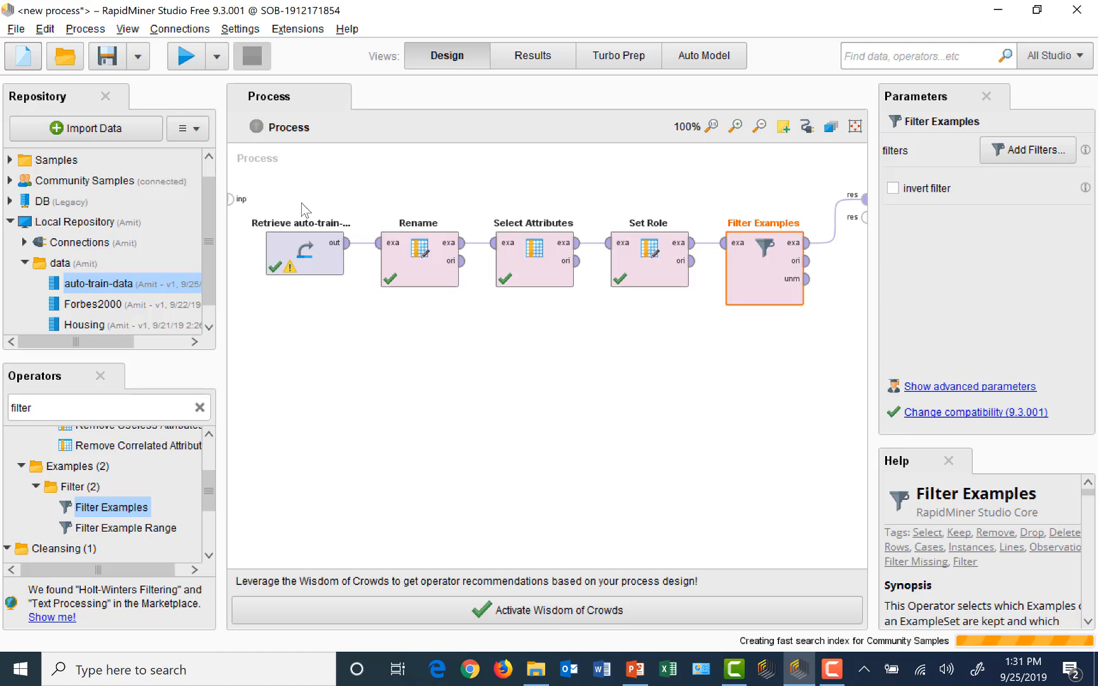
click(185, 56)
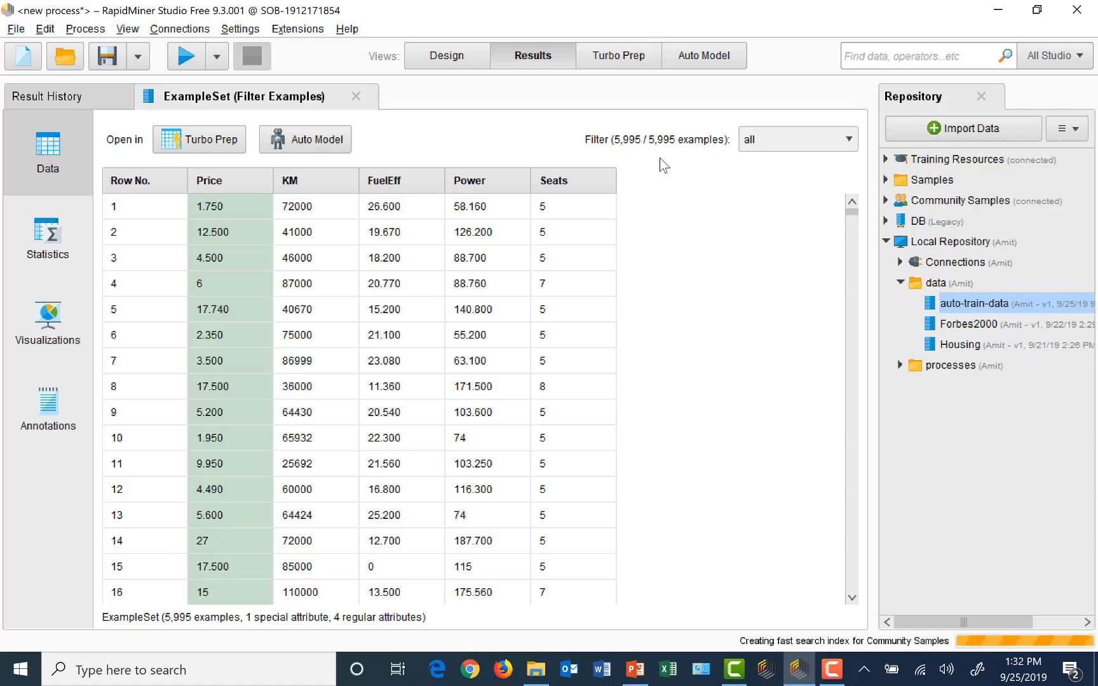
click(444, 56)
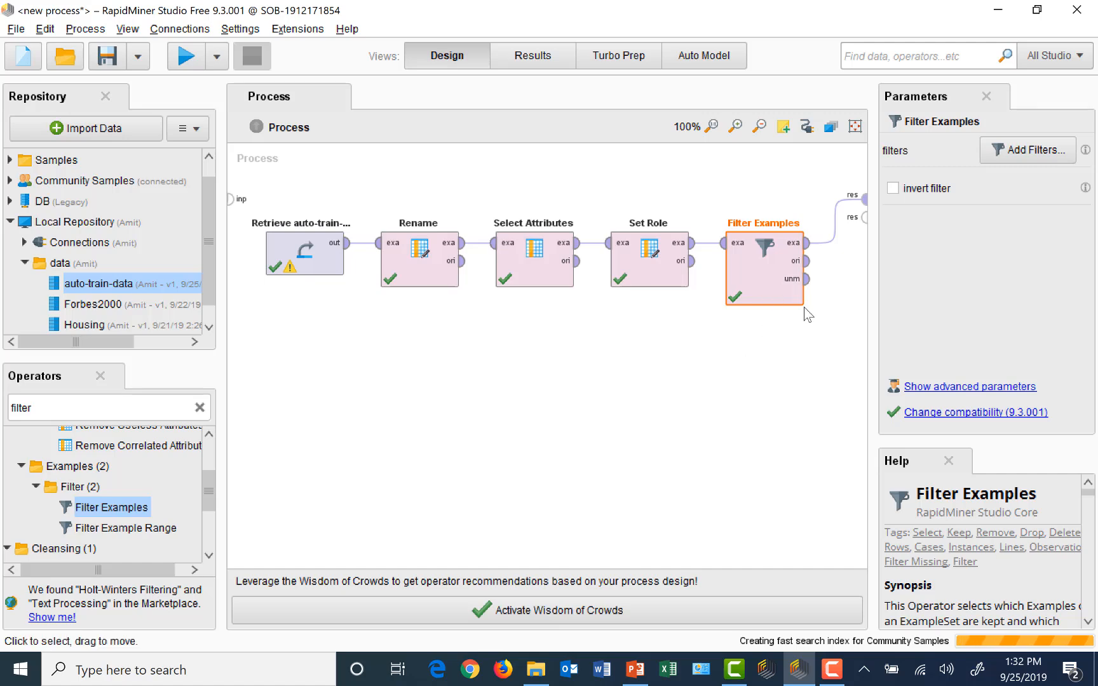
Add a second condition to the Filter Examples operator requiring that Power is not missing.
click(1035, 151)
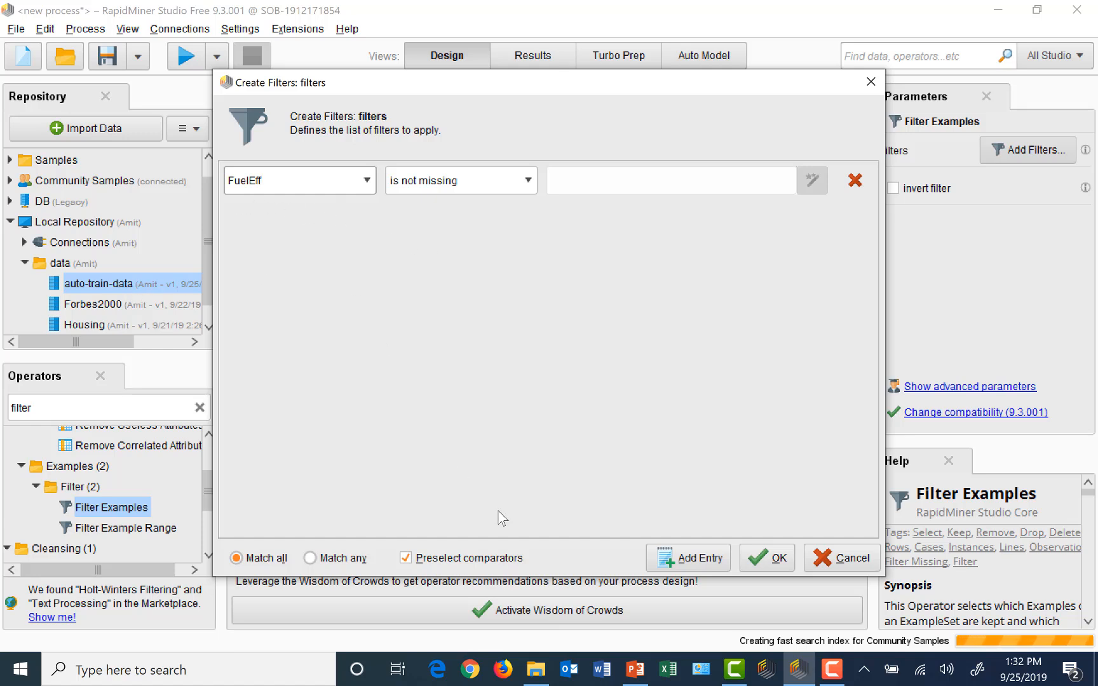
click(716, 563)
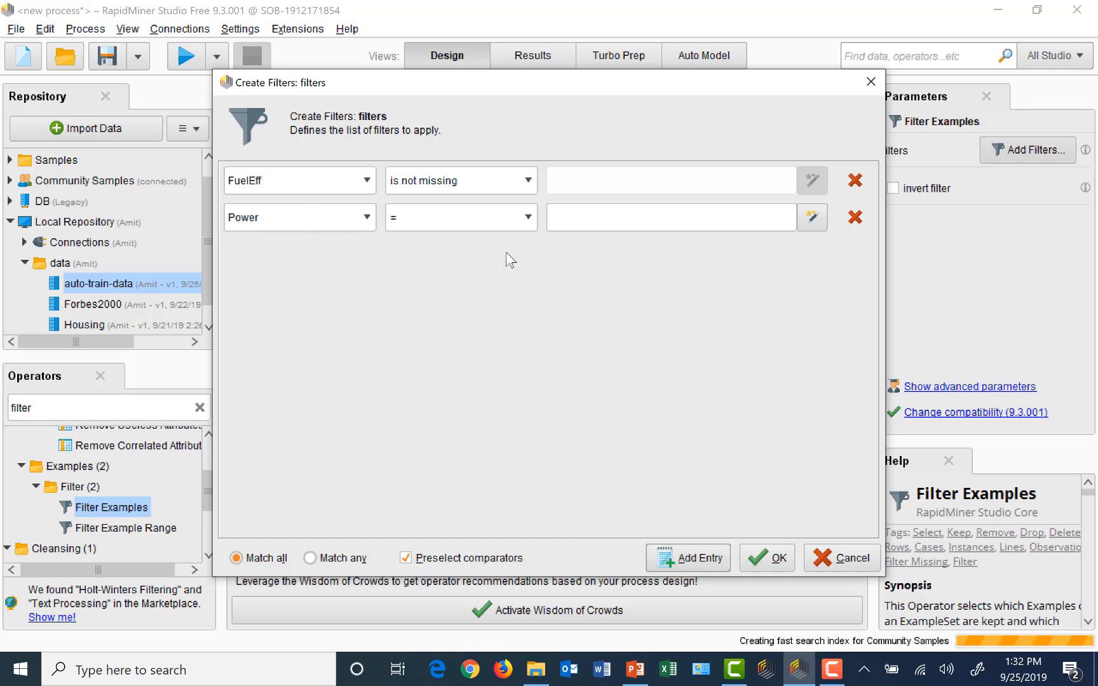
click(528, 217)
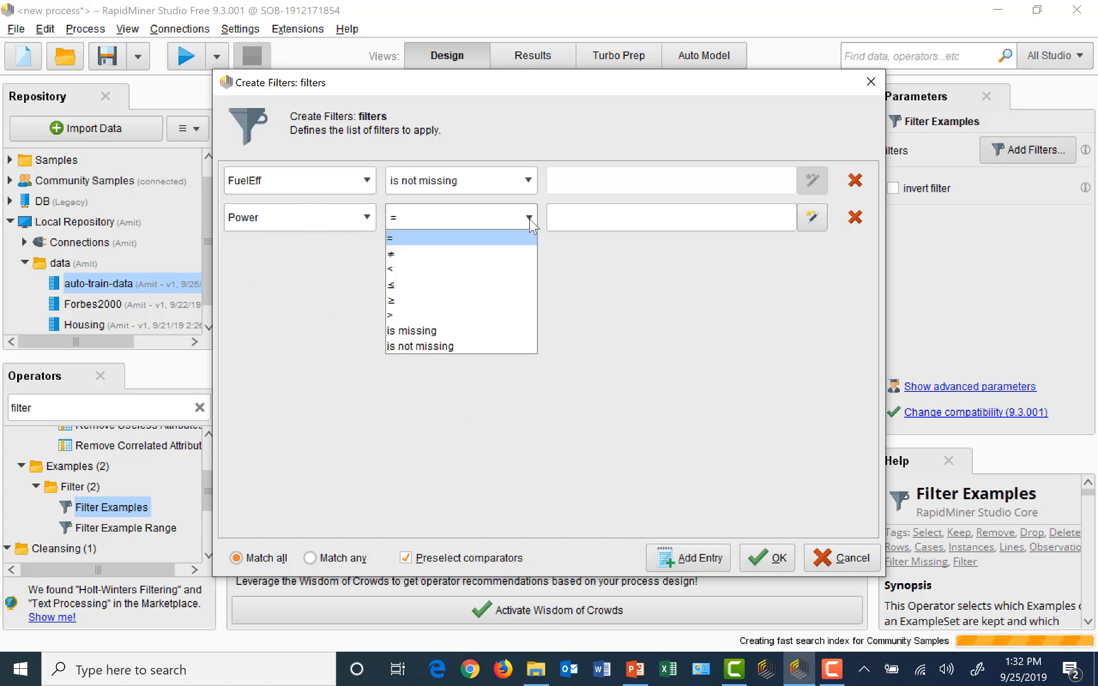
click(441, 347)
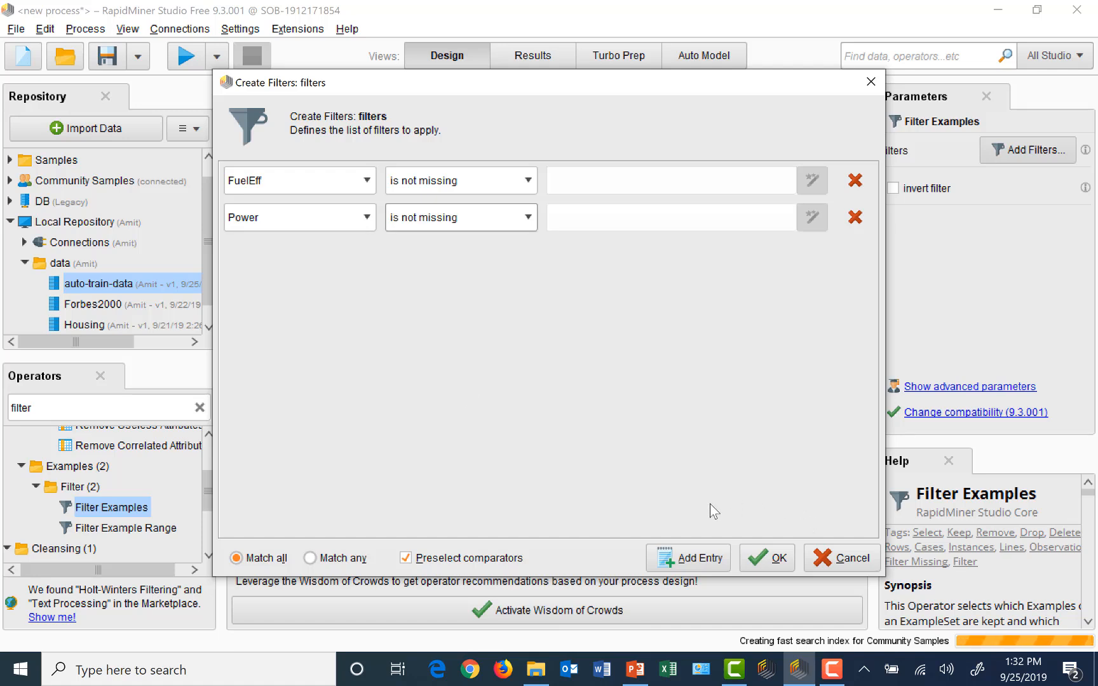
Add a third filter condition requiring that Seats is not missing.
click(699, 560)
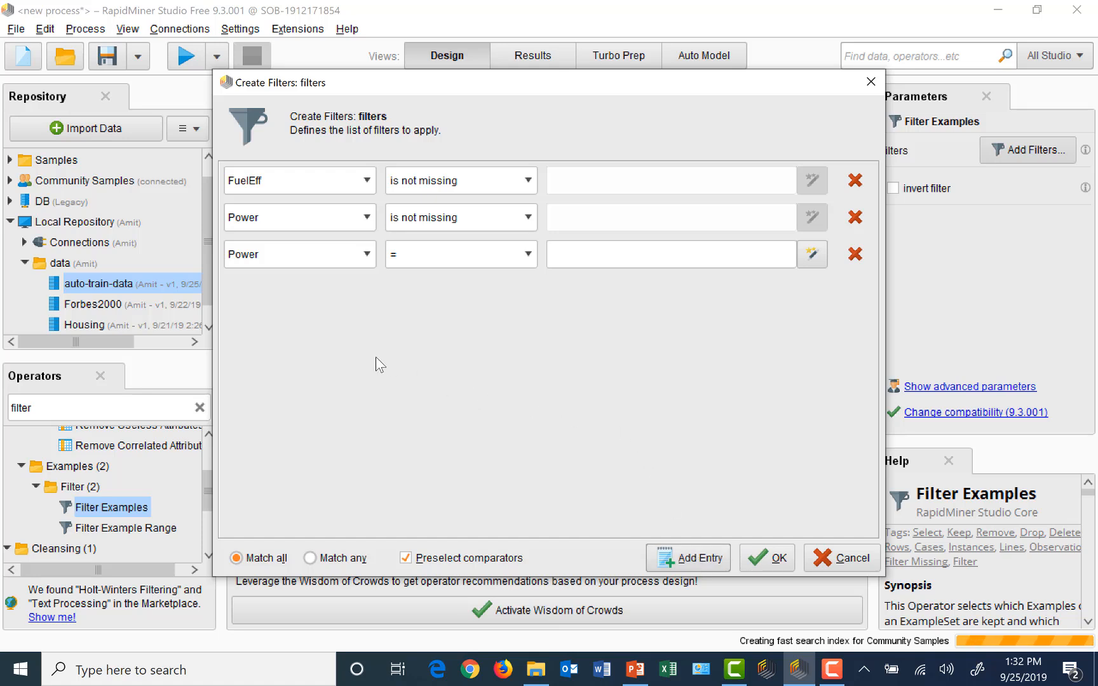
click(366, 254)
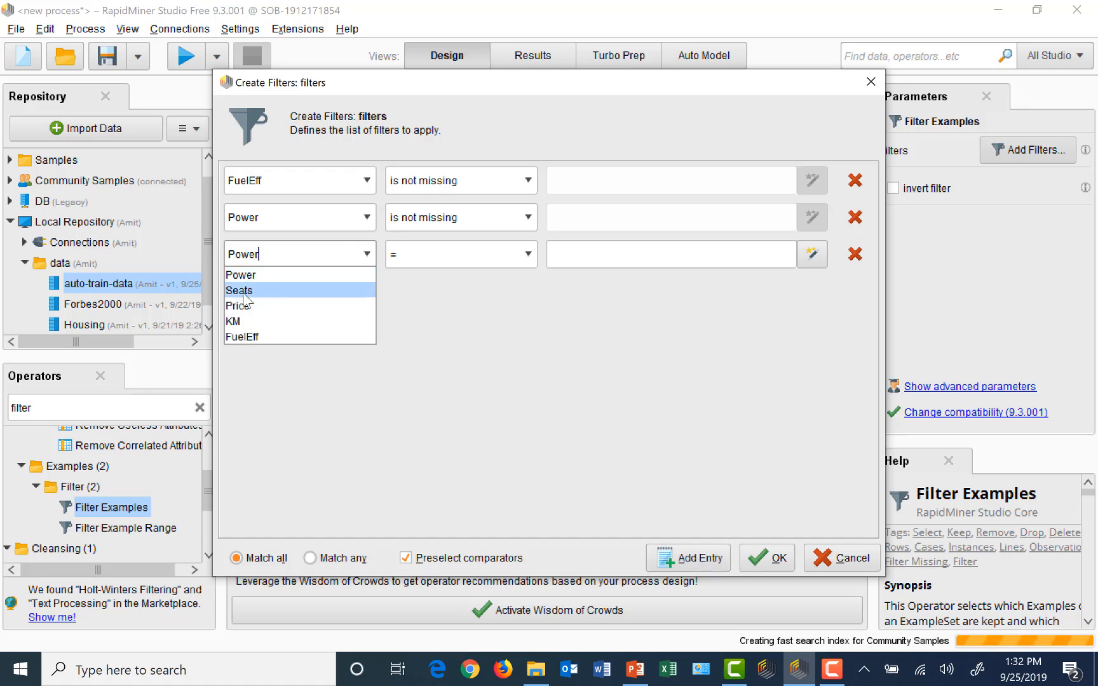
click(245, 291)
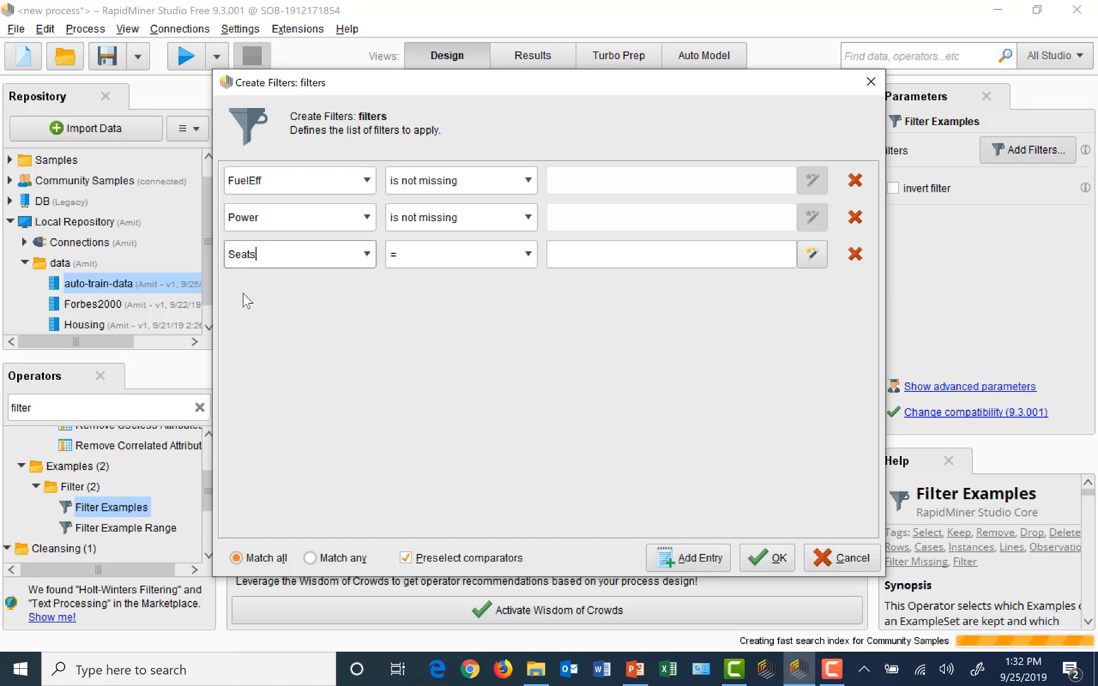
click(524, 254)
click(437, 382)
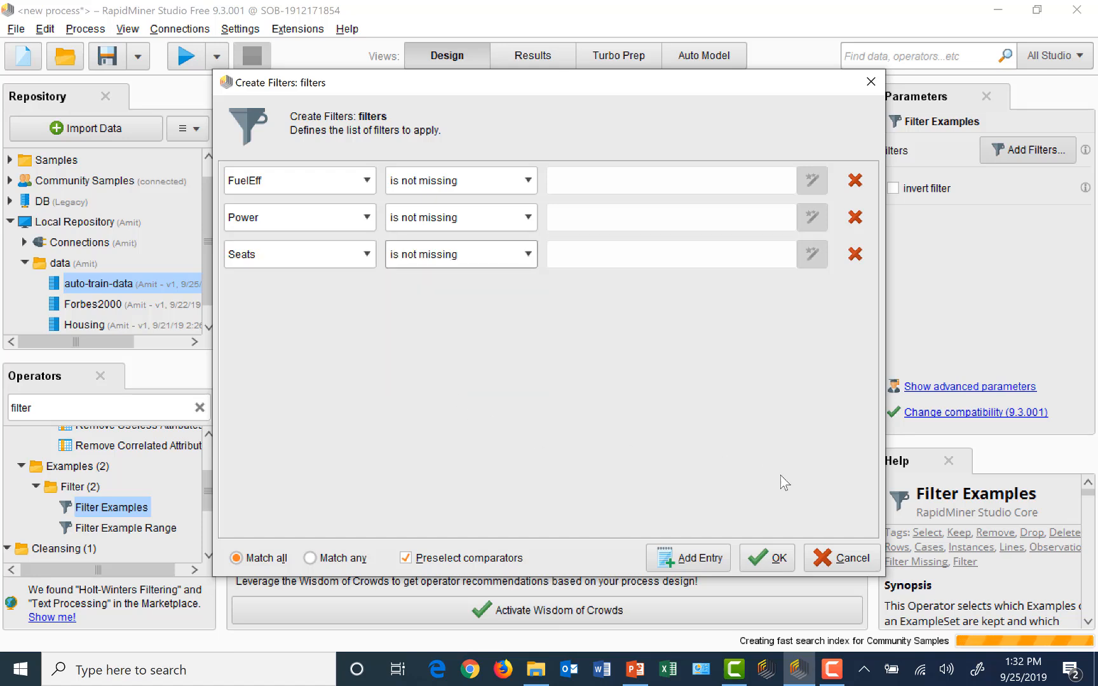
Apply the three filter conditions, run the process and check the missing values in the result statistics, returning to the design.
click(777, 563)
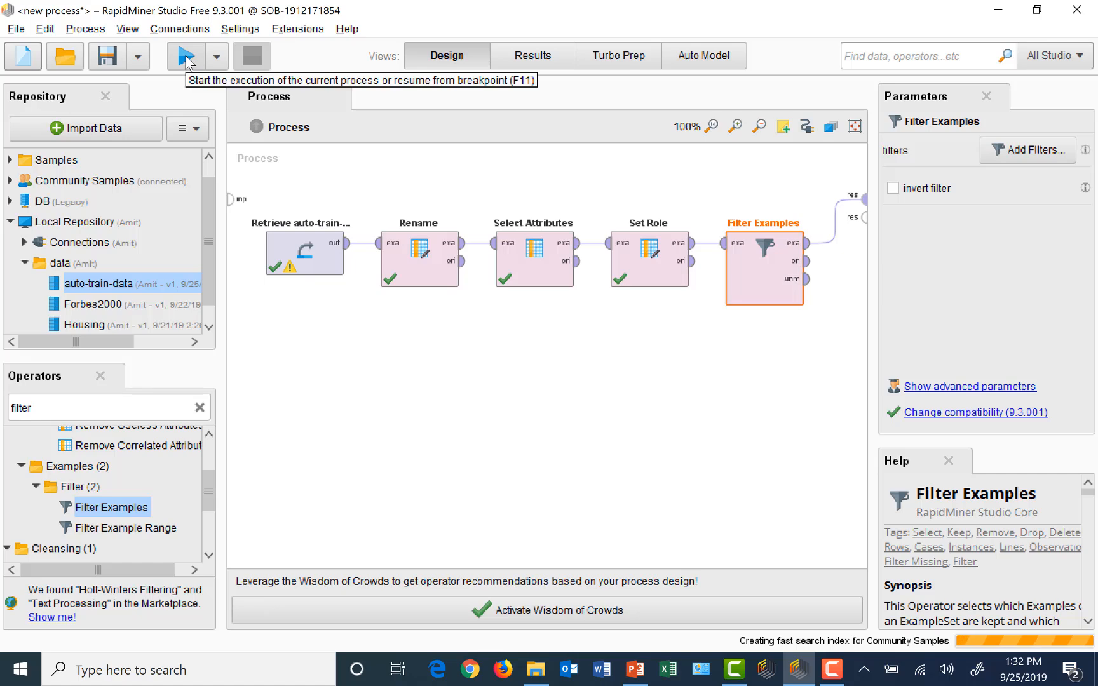
click(185, 57)
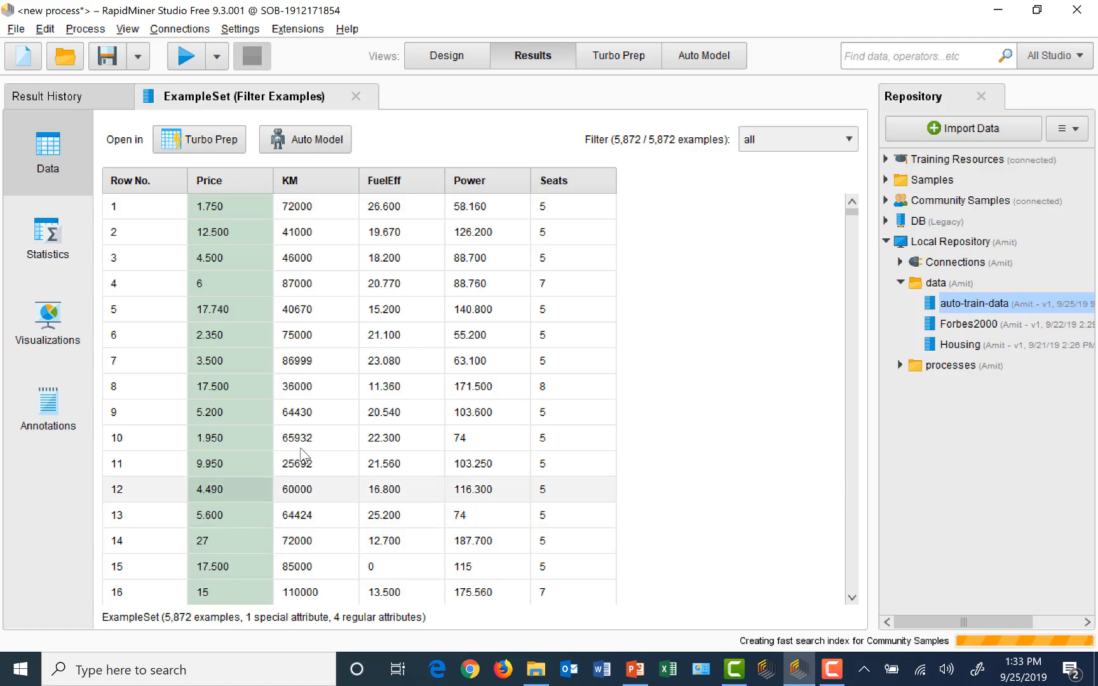
click(55, 240)
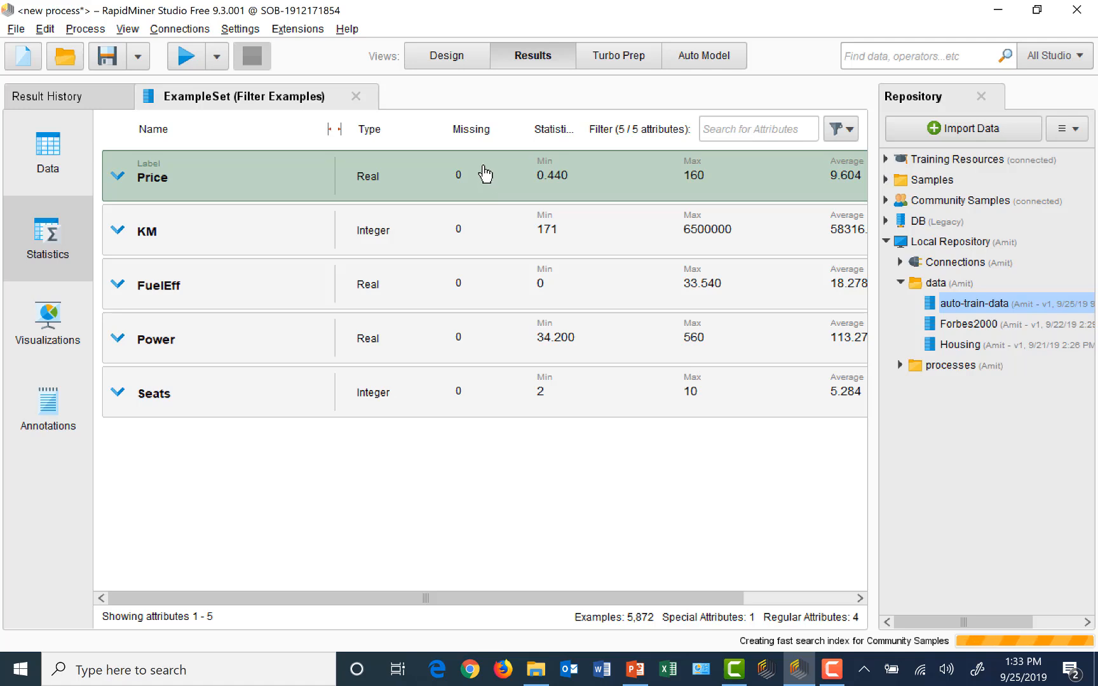
click(446, 59)
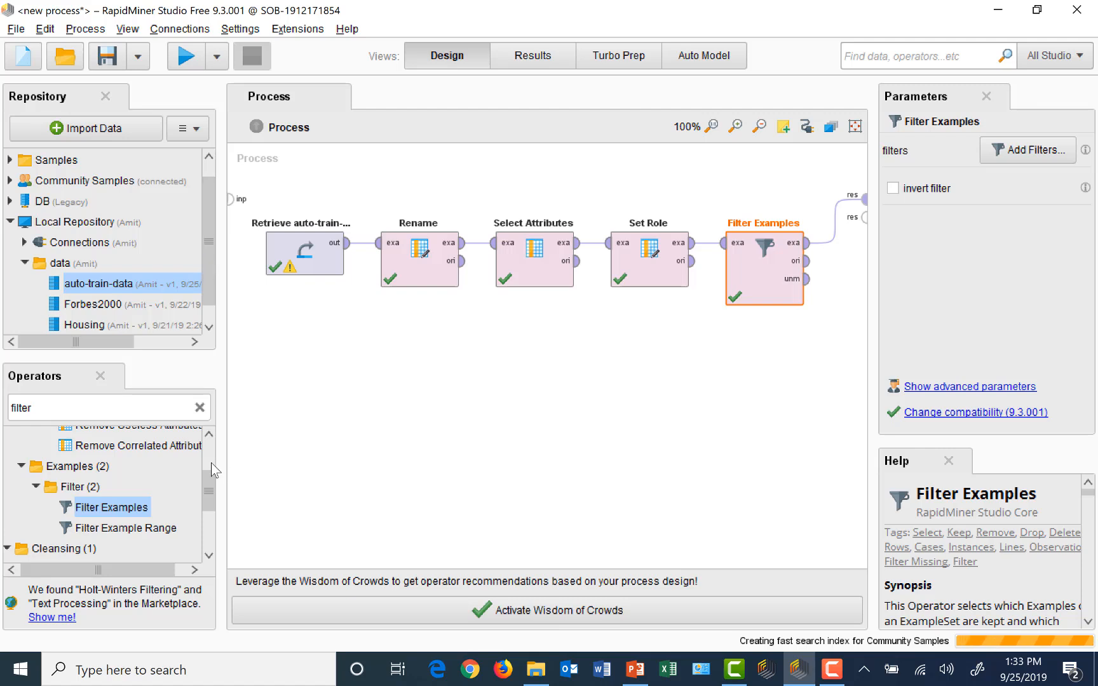
Search the operators for "missing" and look through those that handle missing values.
scroll(213, 457, up, 2)
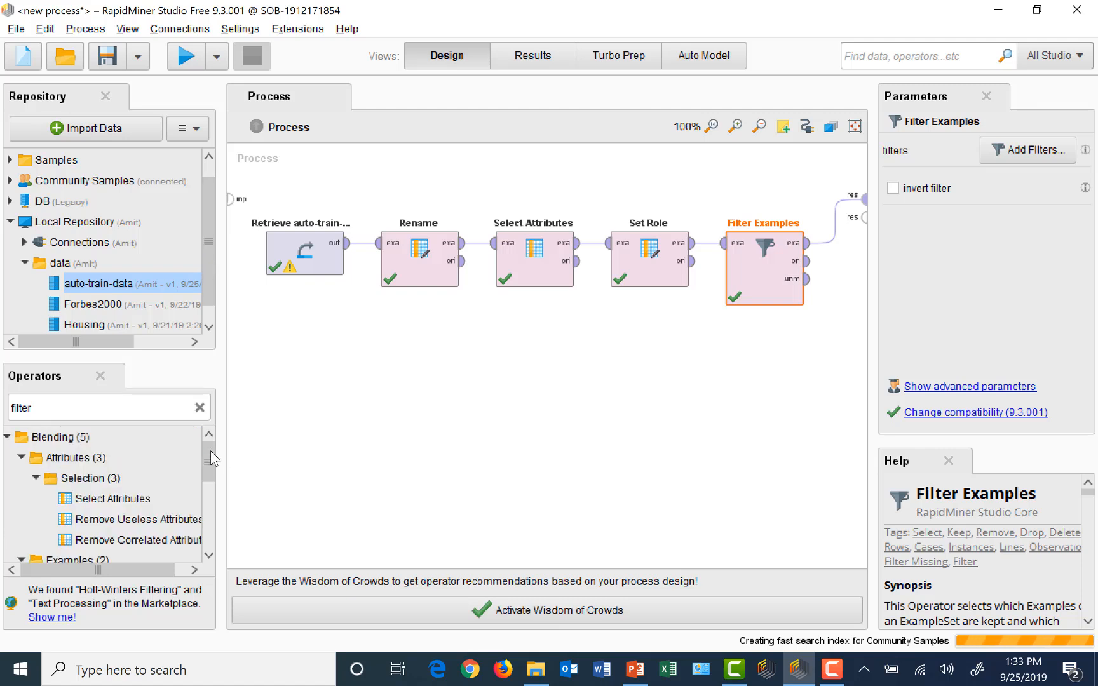
drag(188, 514, 215, 468)
double_click(73, 407)
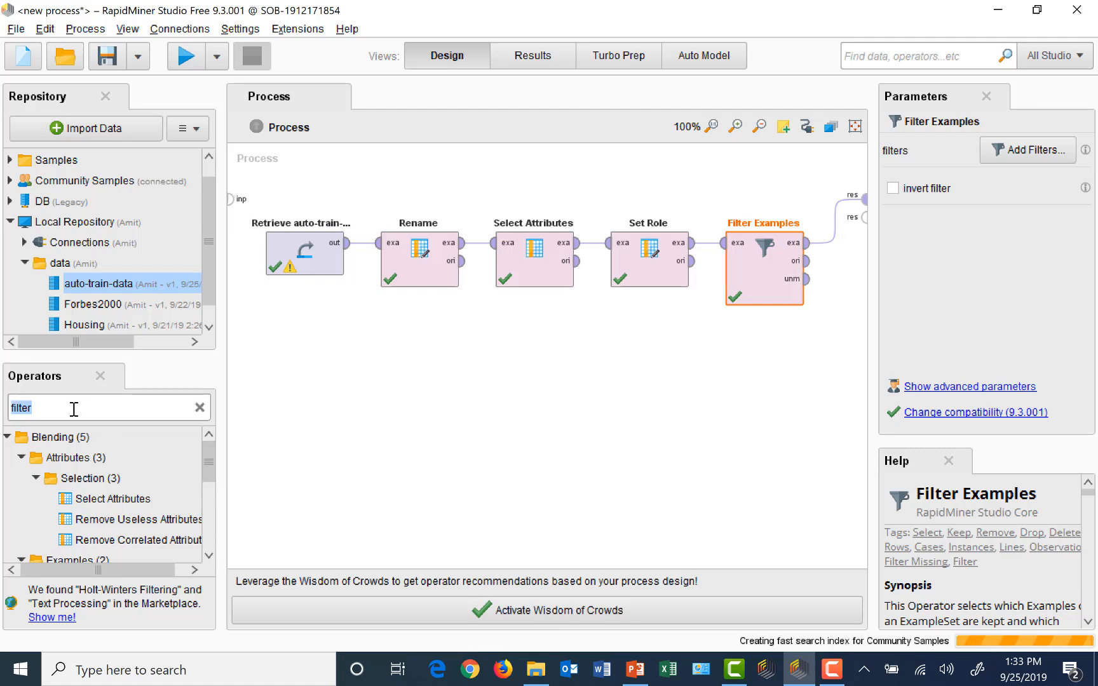
text(miss)
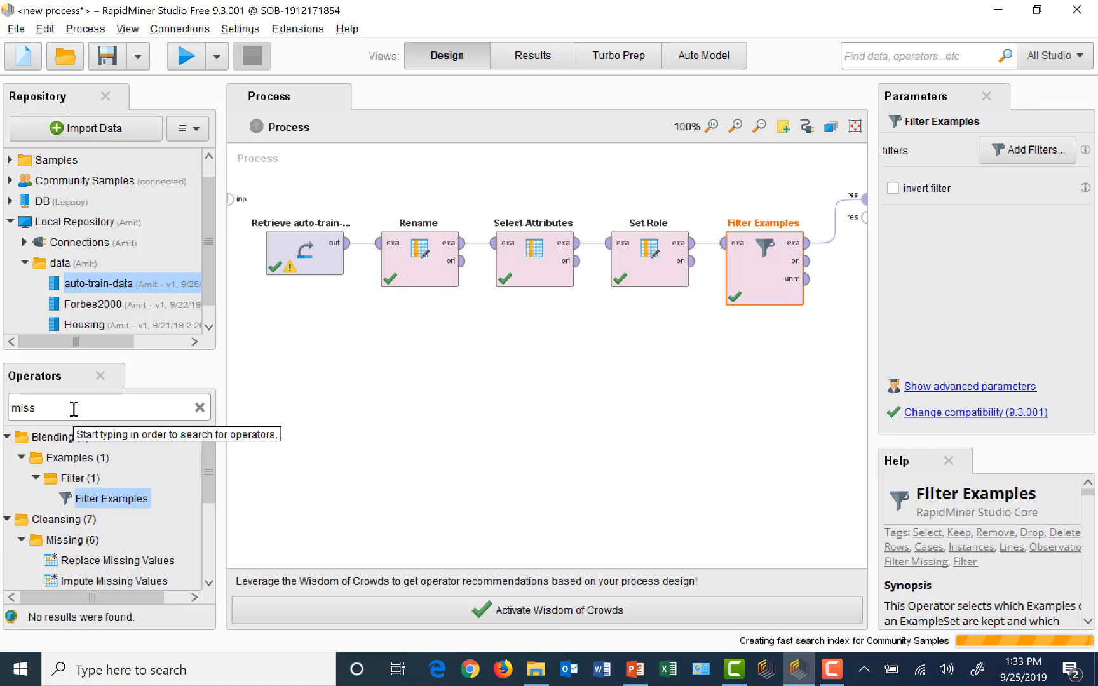
text(ing)
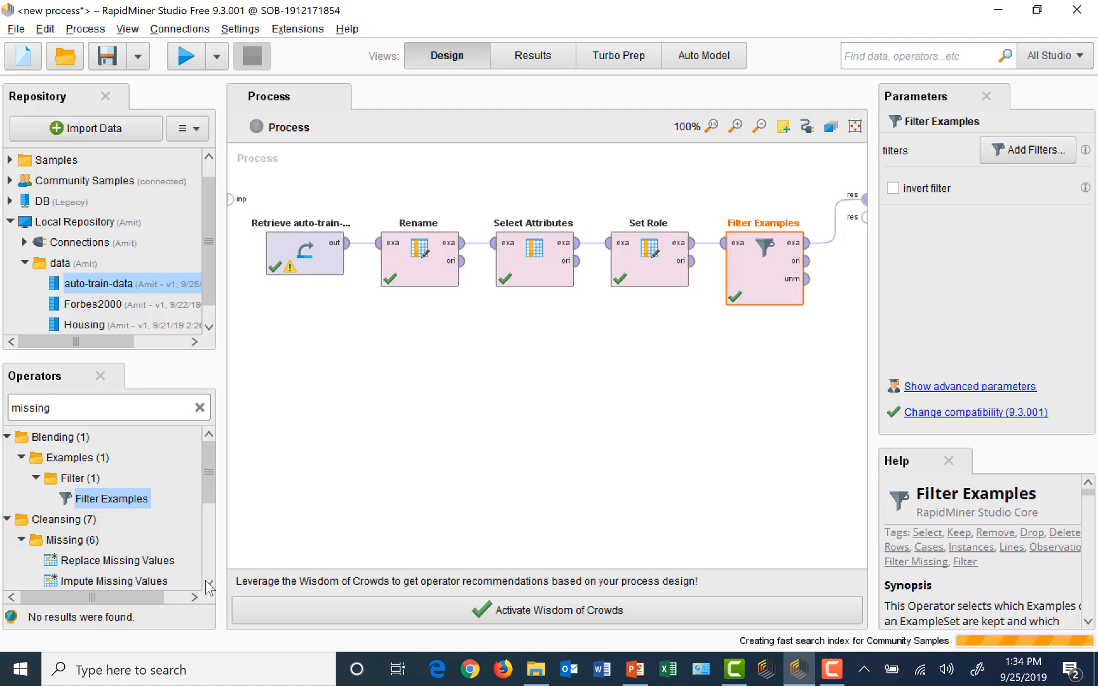
scroll(205, 580, down, 1)
scroll(205, 580, down, 3)
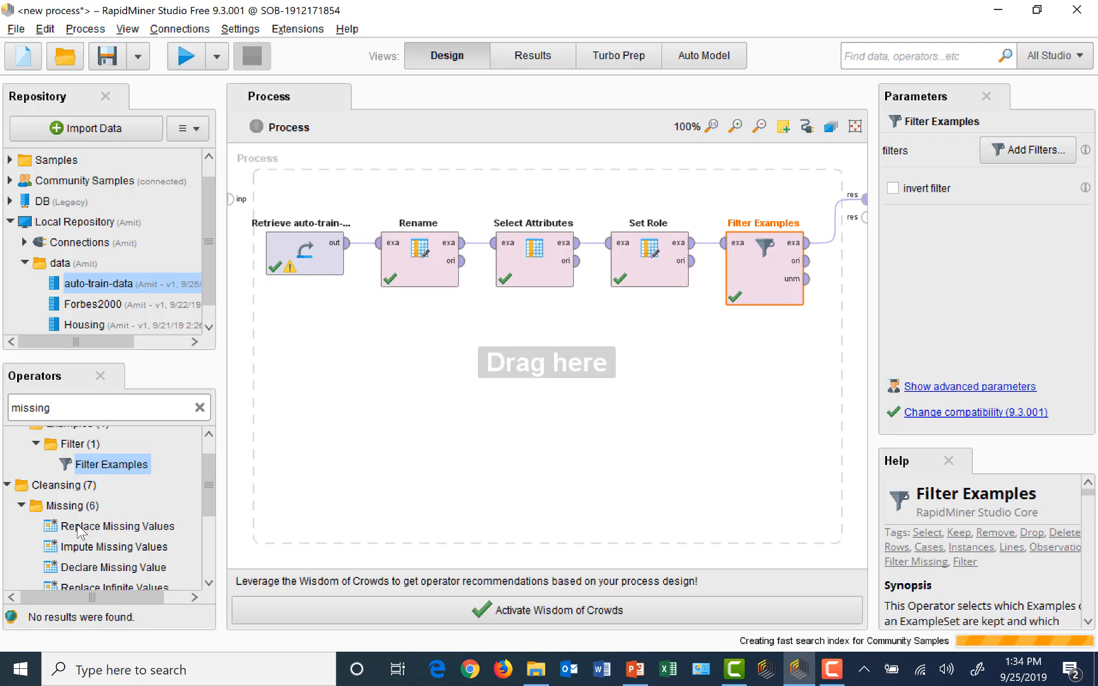
Place a Replace Missing Values operator unconnected below the chain to read its help, and delete it again.
drag(77, 525, 601, 436)
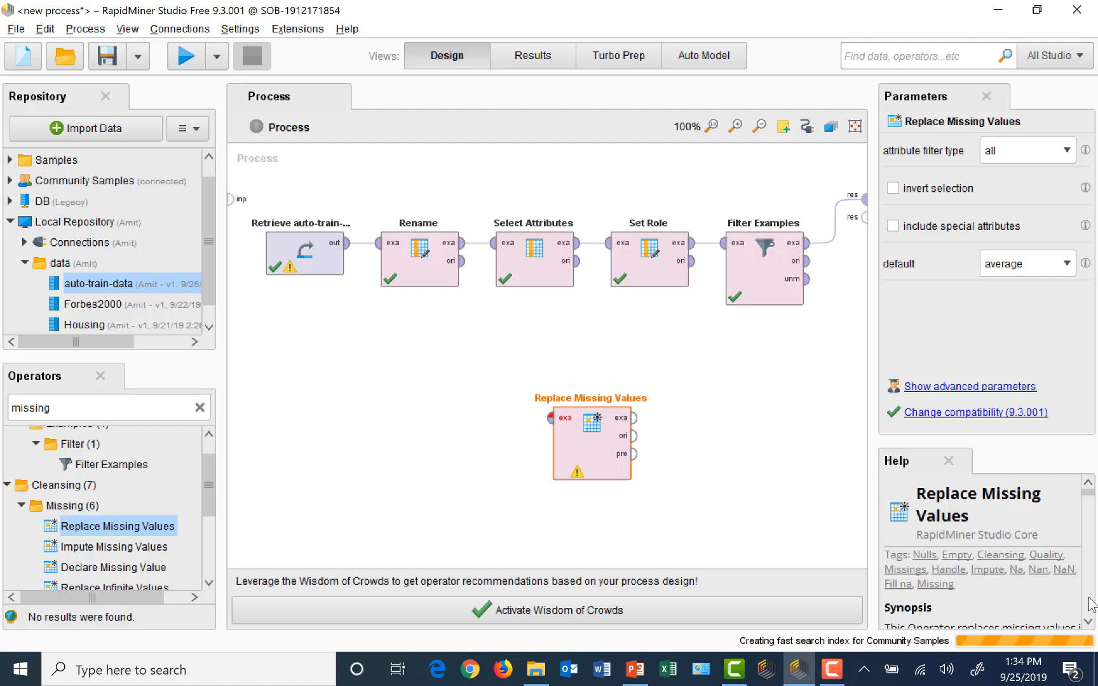
scroll(1085, 601, down, 6)
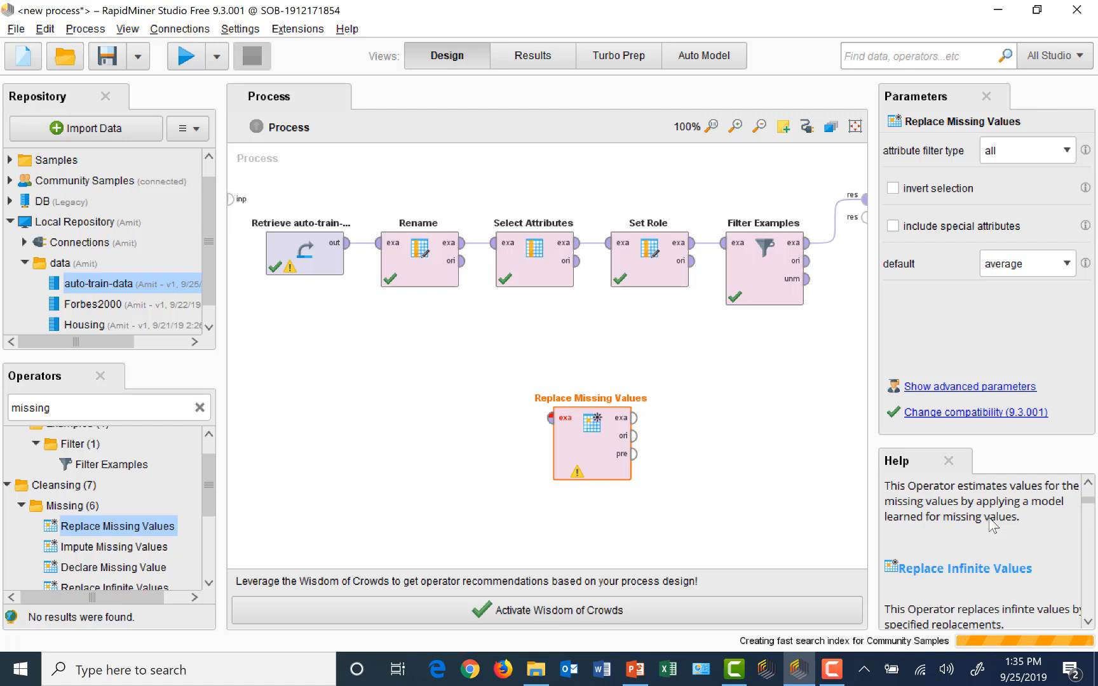
right_click(605, 468)
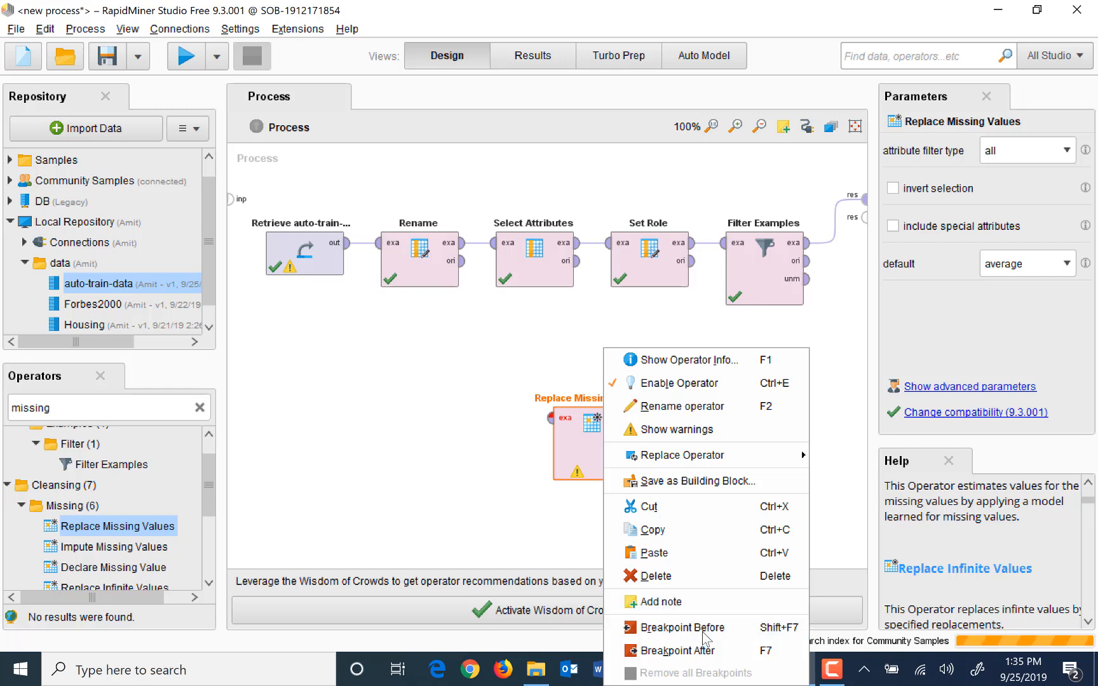
click(656, 576)
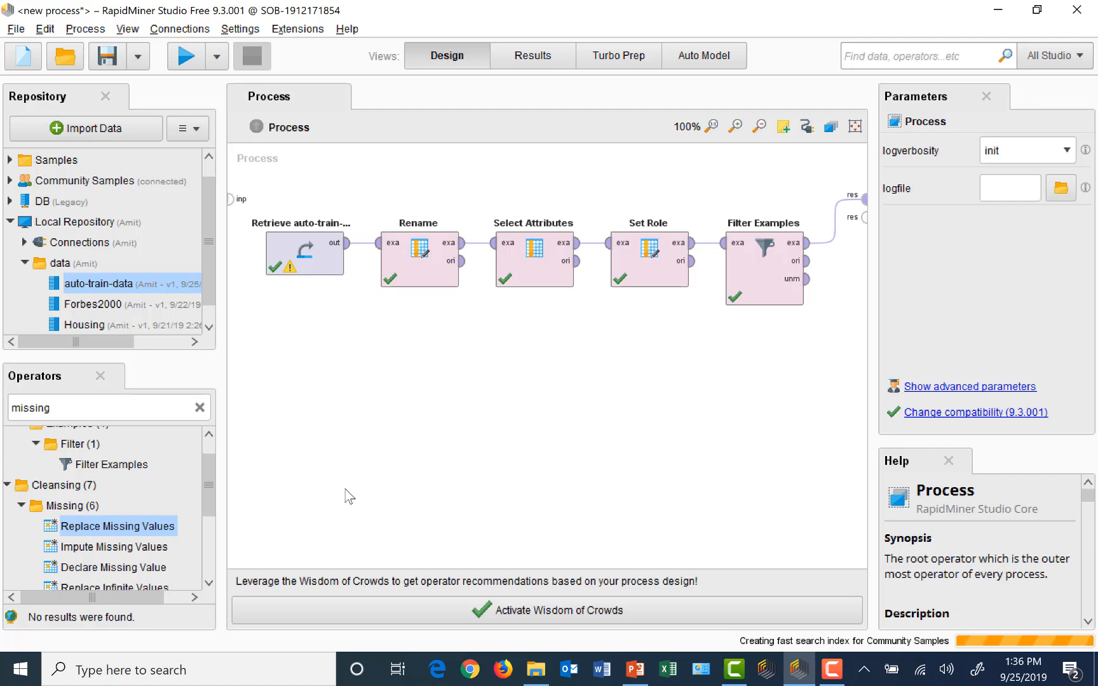
Add the Split Data operator below the chain and feed it the Filter Examples output instead of the process result.
double_click(72, 409)
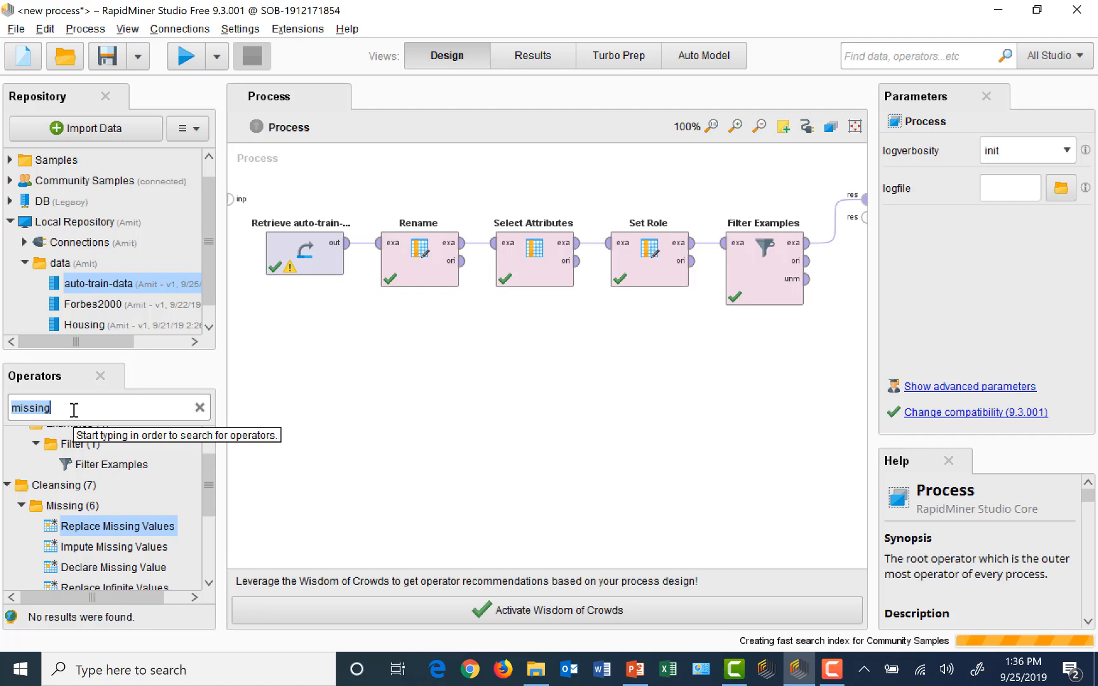
text(partiion)
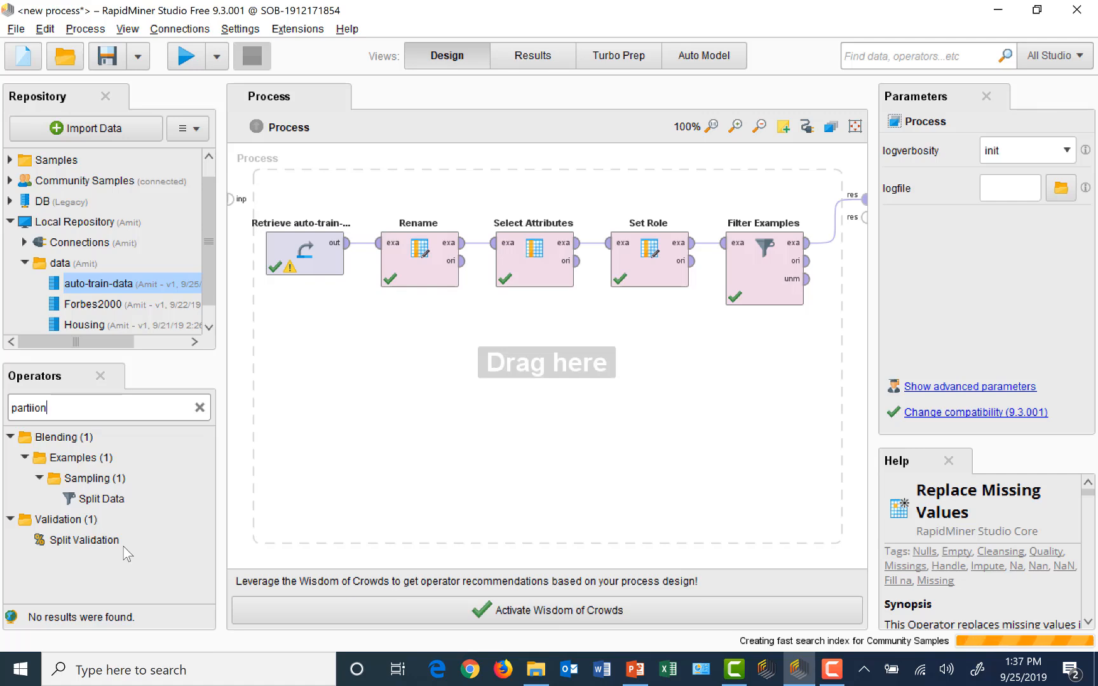
drag(99, 499, 633, 396)
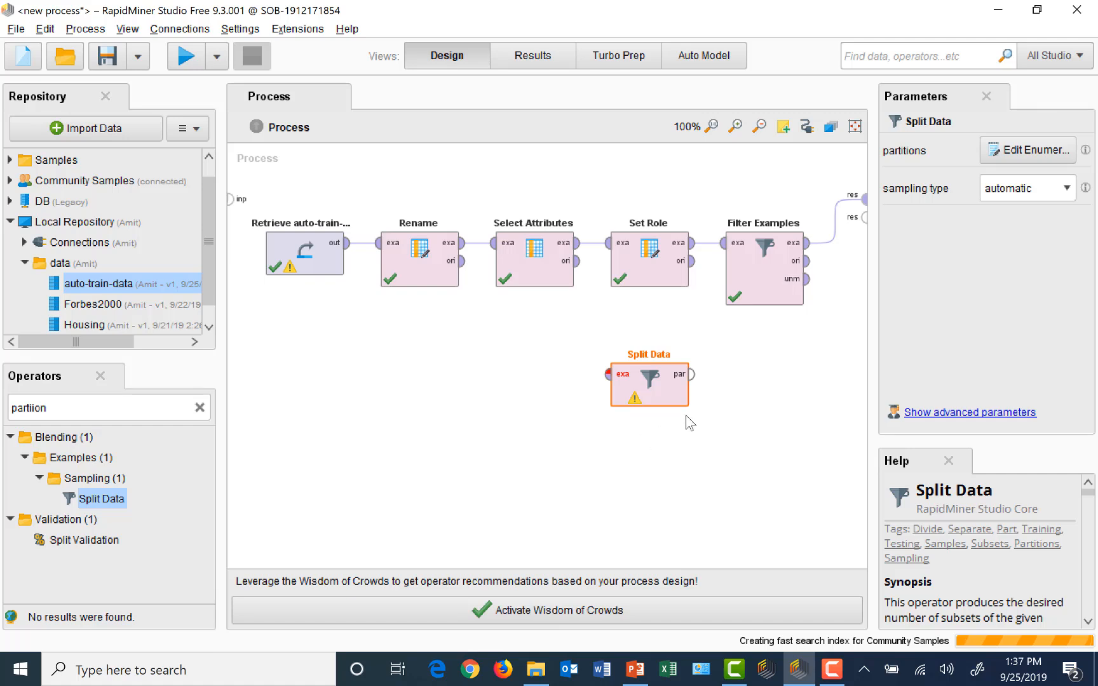
alt+click(833, 223)
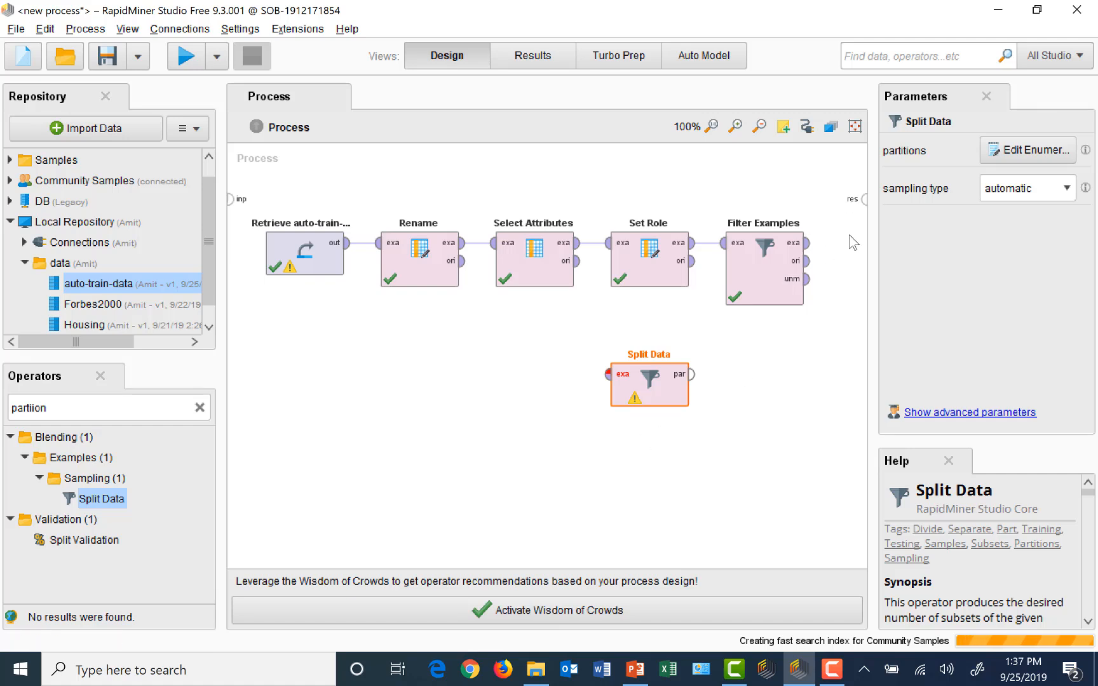
click(811, 251)
click(810, 245)
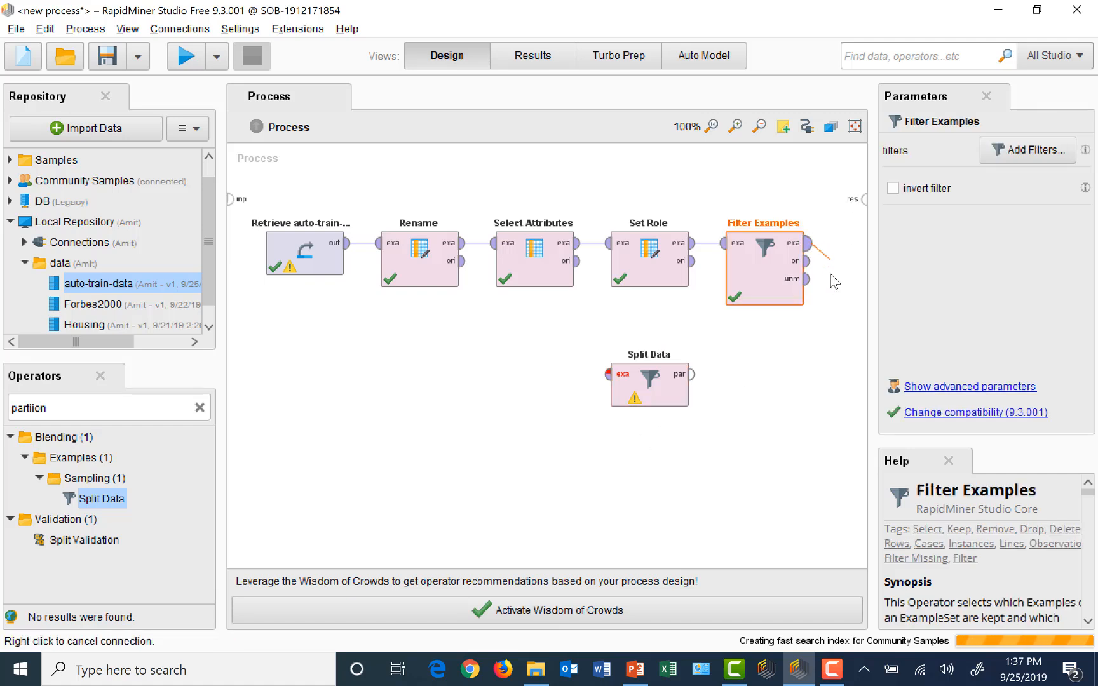
click(605, 378)
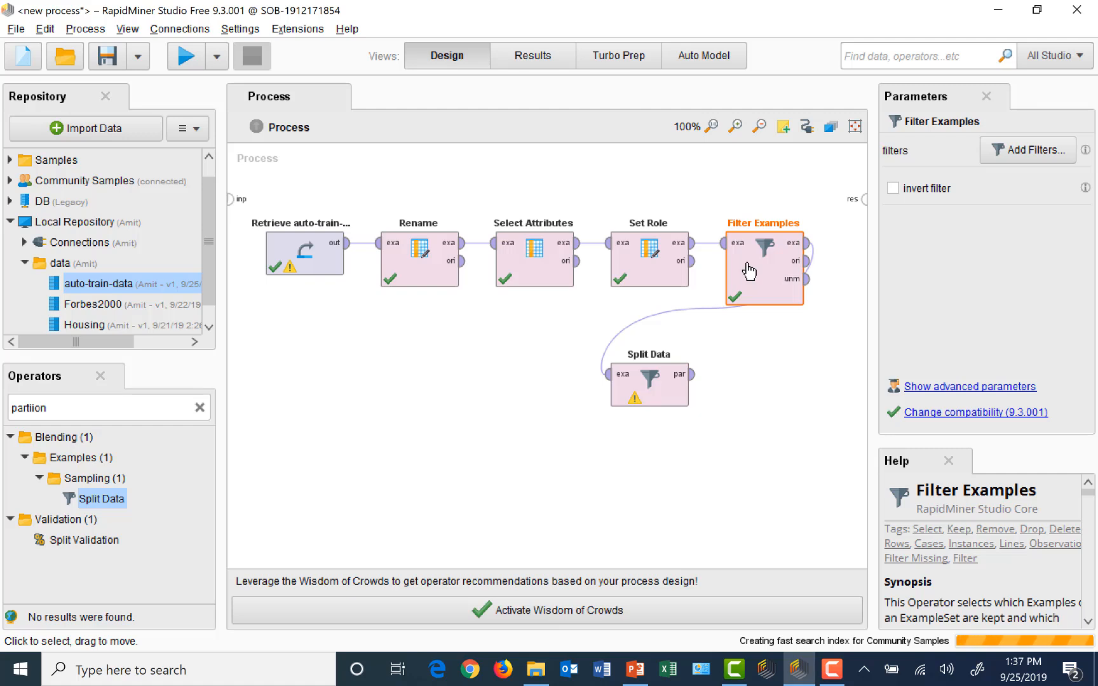
Define two partitions with ratios 0.7 and 0.3 for Split Data and set its sampling type to shuffled sampling.
click(661, 398)
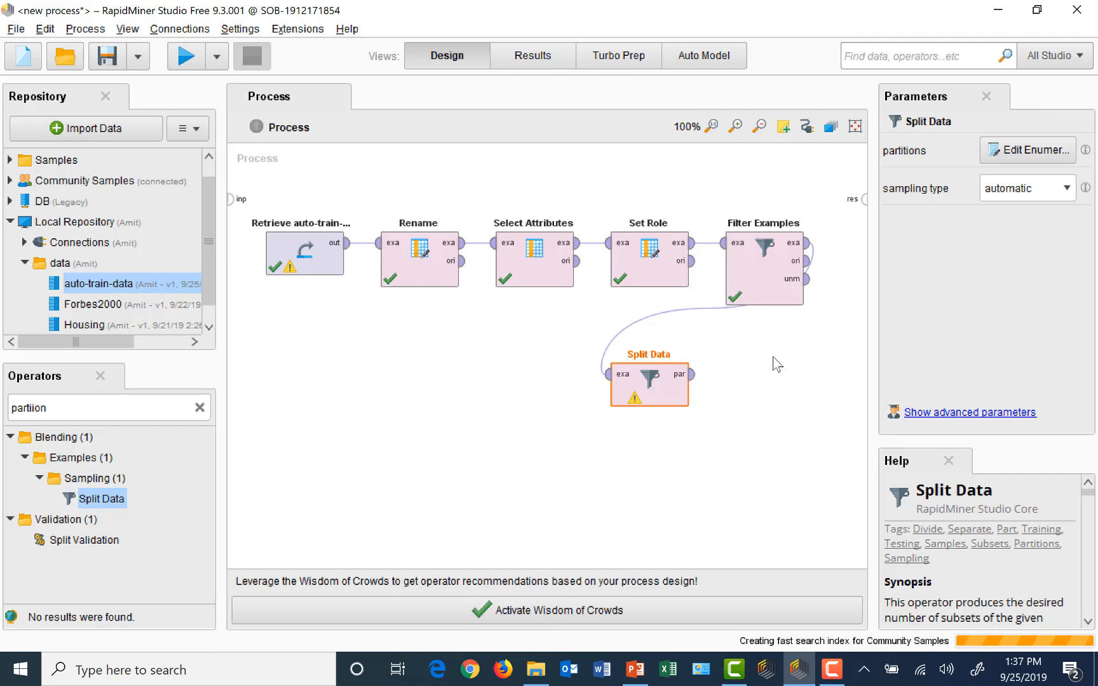
click(1043, 148)
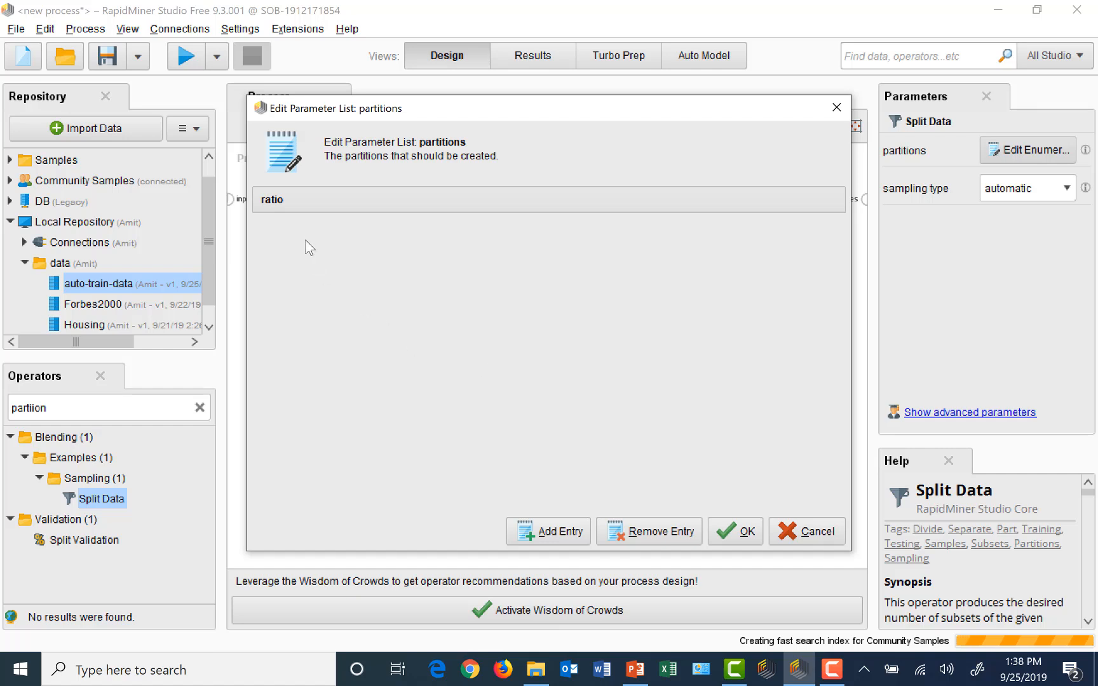
click(562, 532)
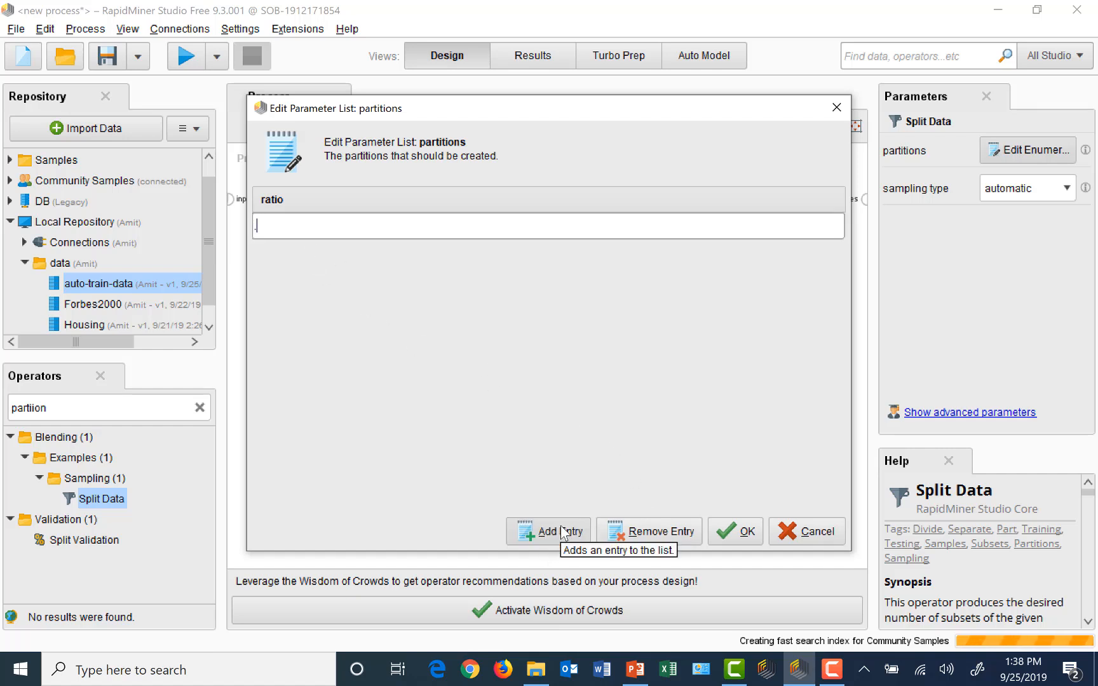
text(.7)
click(561, 536)
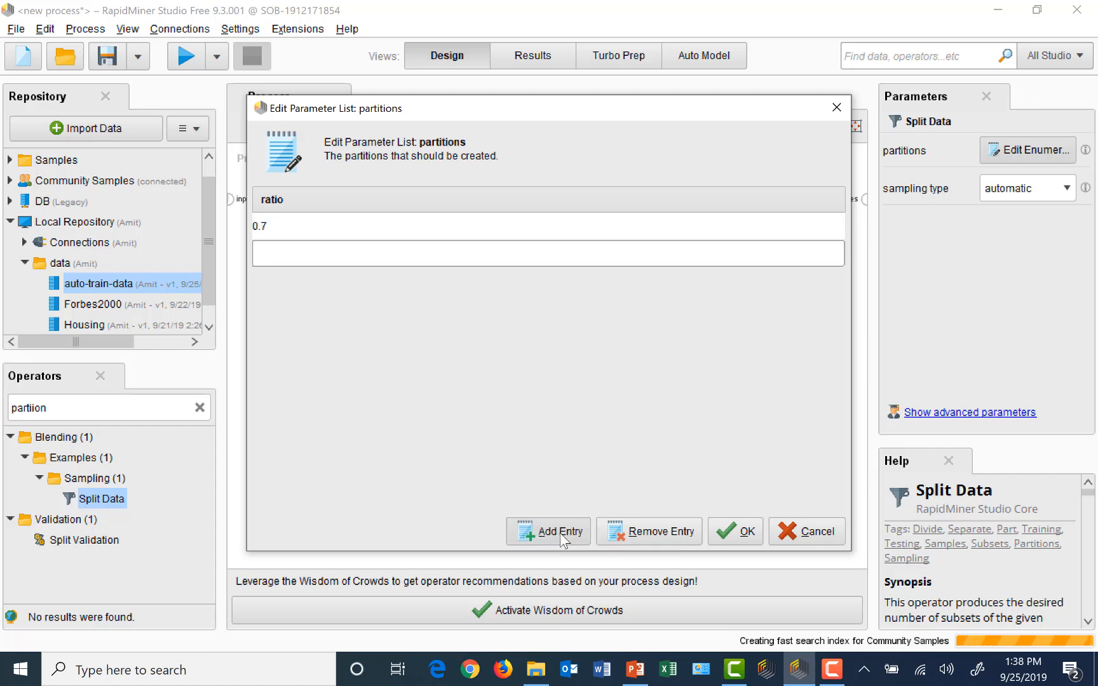
text(.)
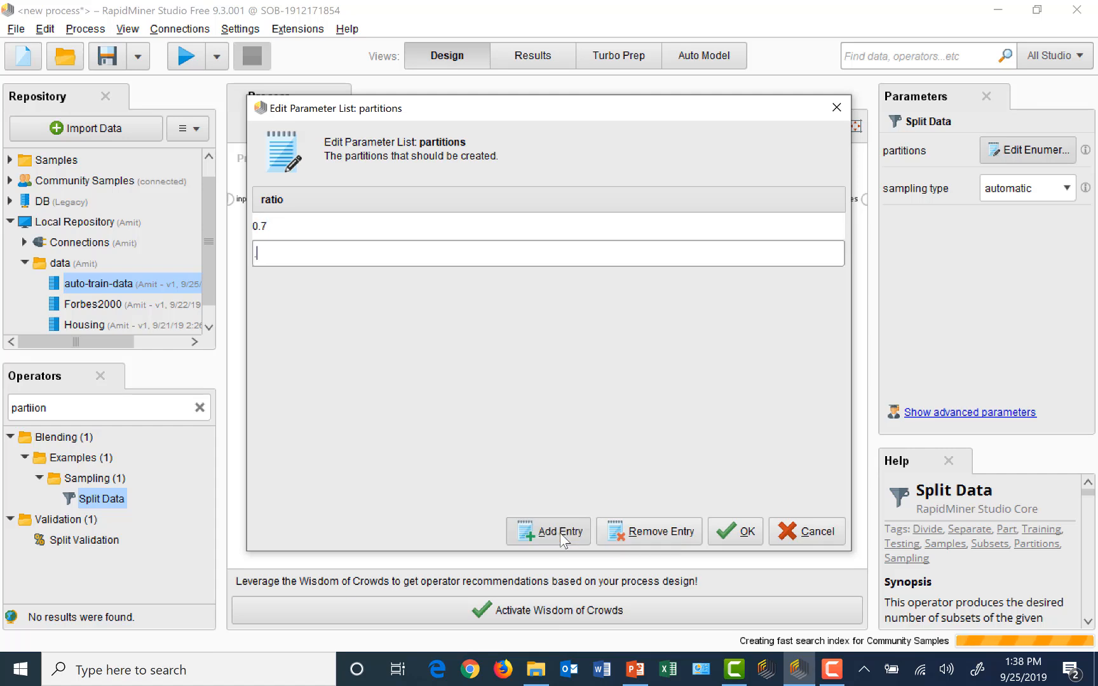
text(3)
click(746, 532)
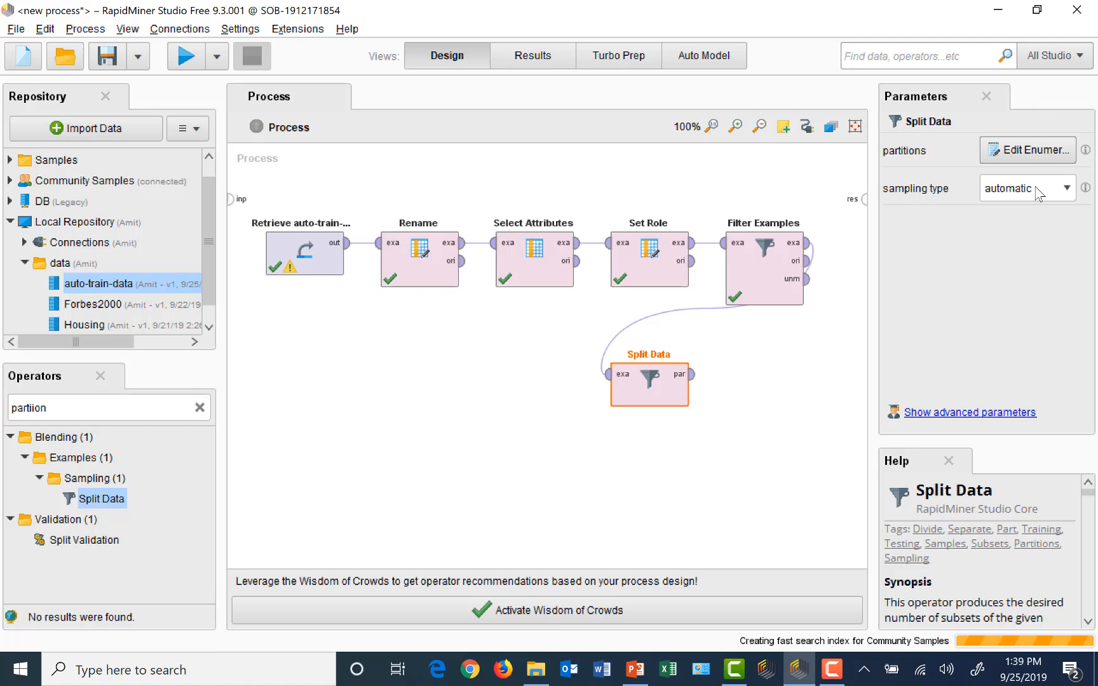
click(1067, 188)
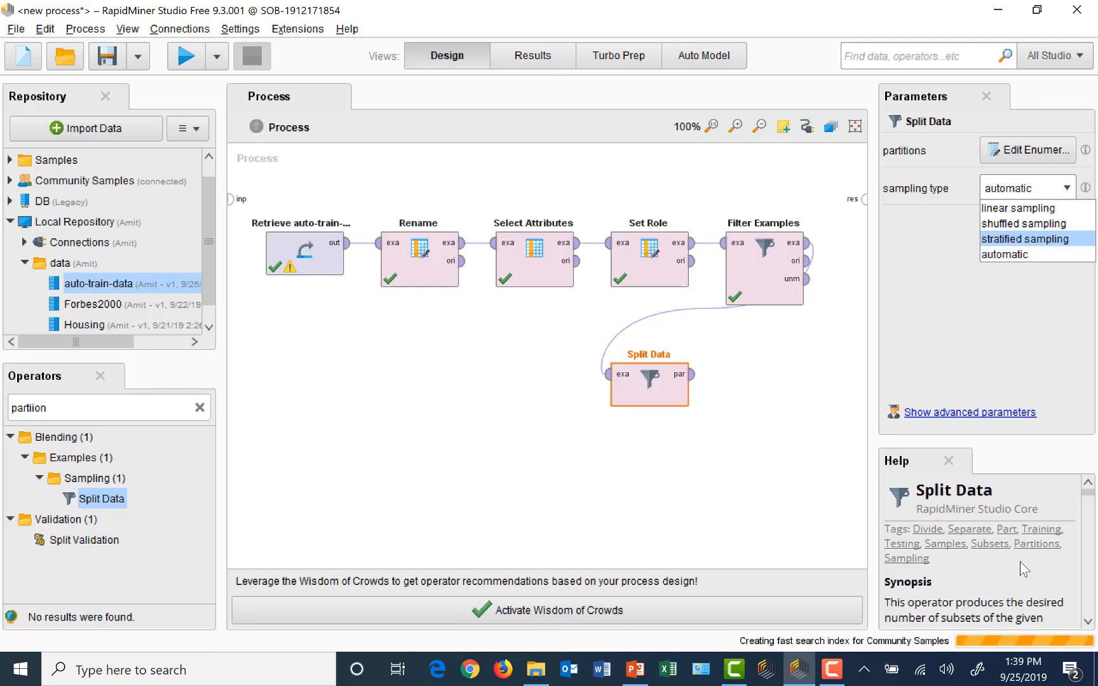
click(1017, 224)
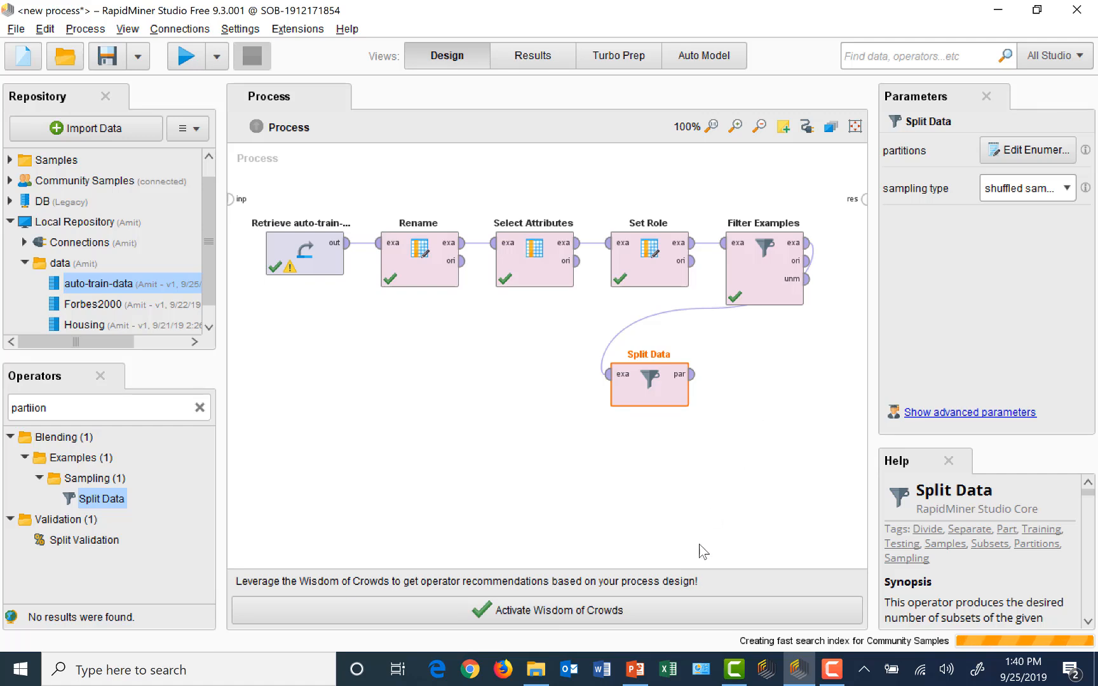
Add a Linear Regression operator beside Split Data and connect the first partition output to its training input.
double_click(63, 407)
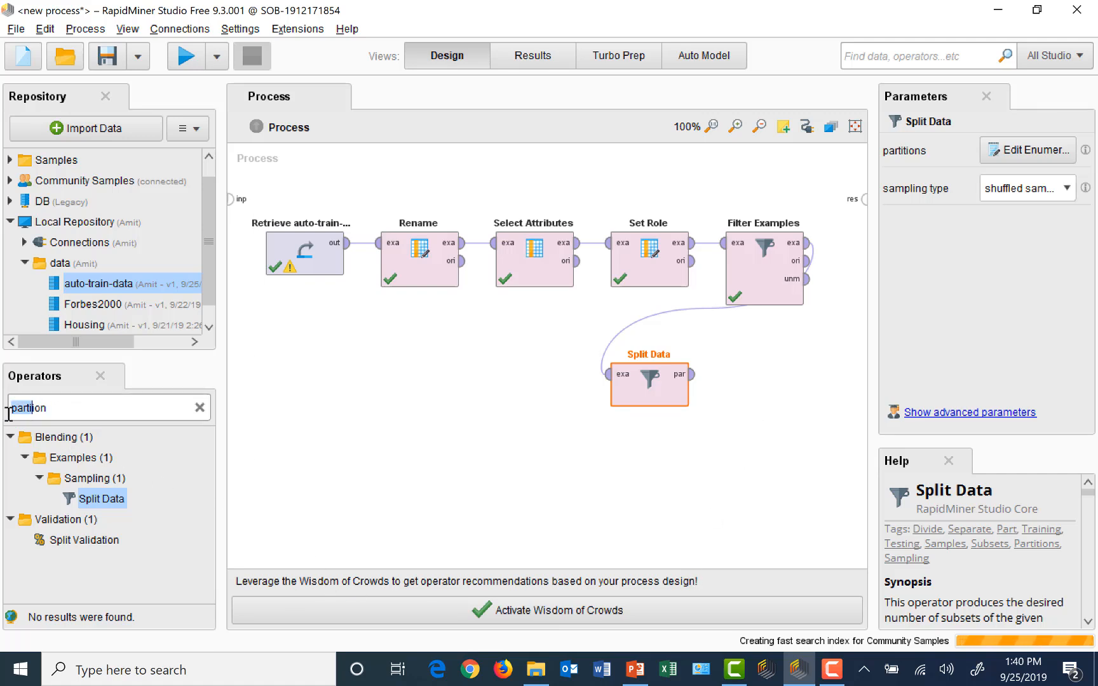
text(lin)
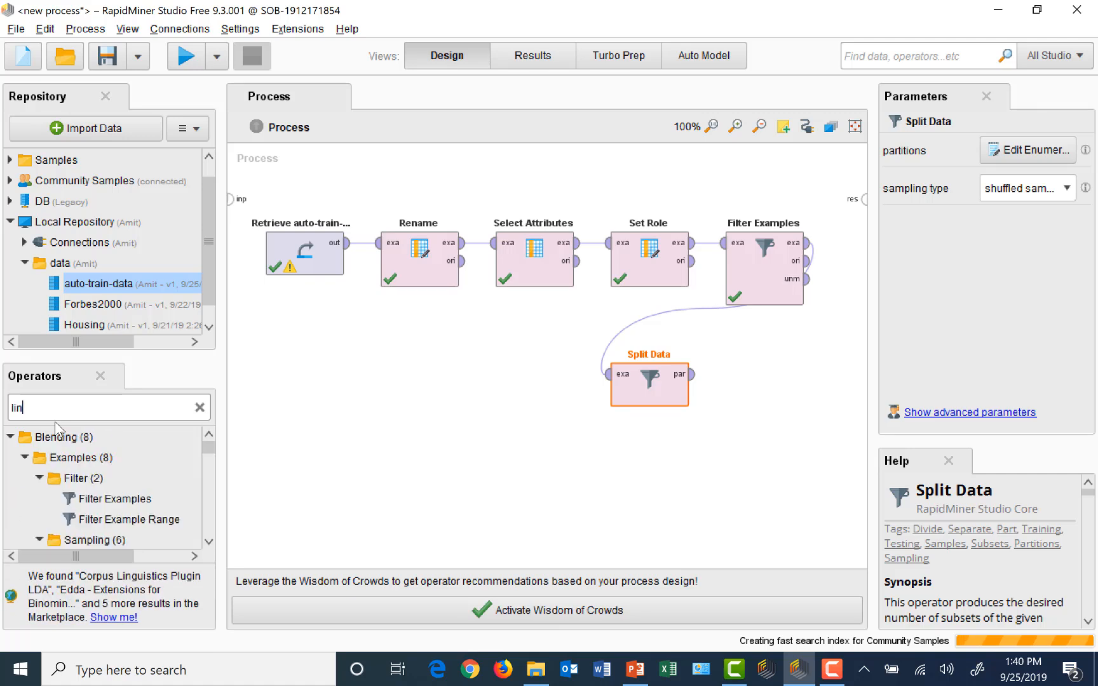
text(ear regressionj)
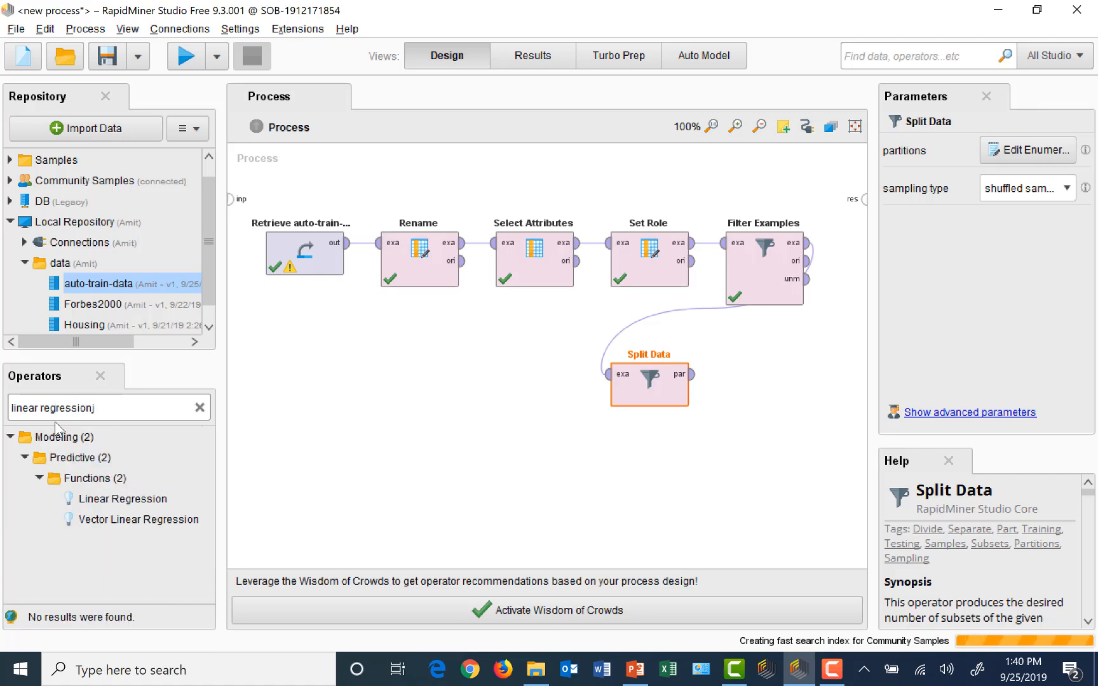
drag(121, 501, 761, 380)
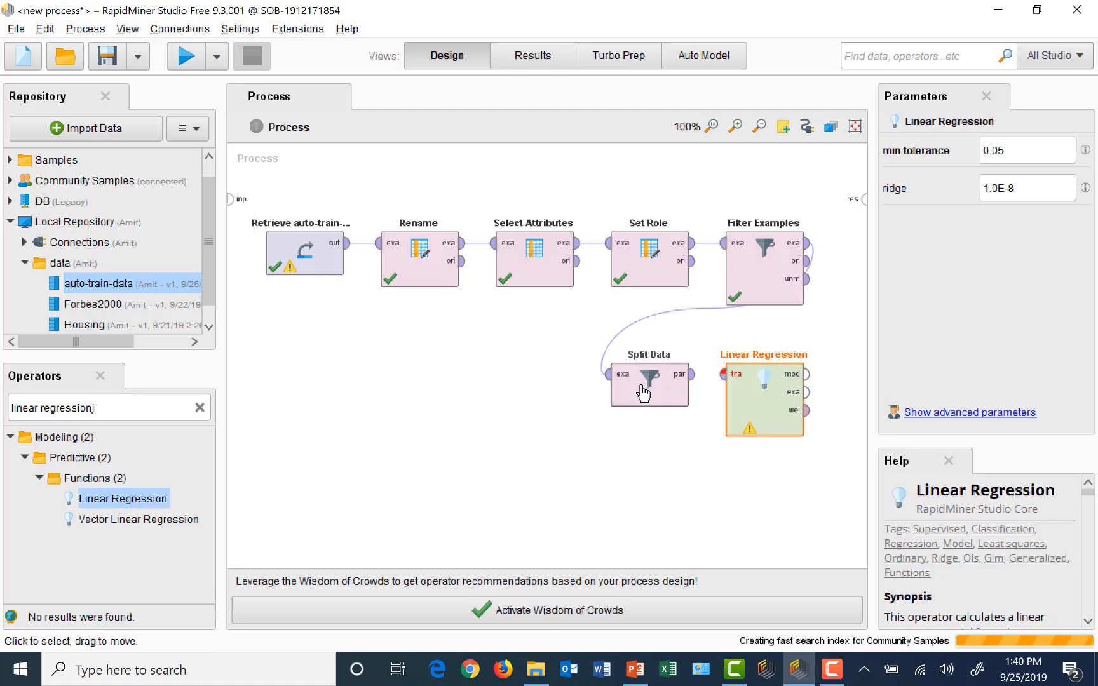
drag(641, 386, 527, 380)
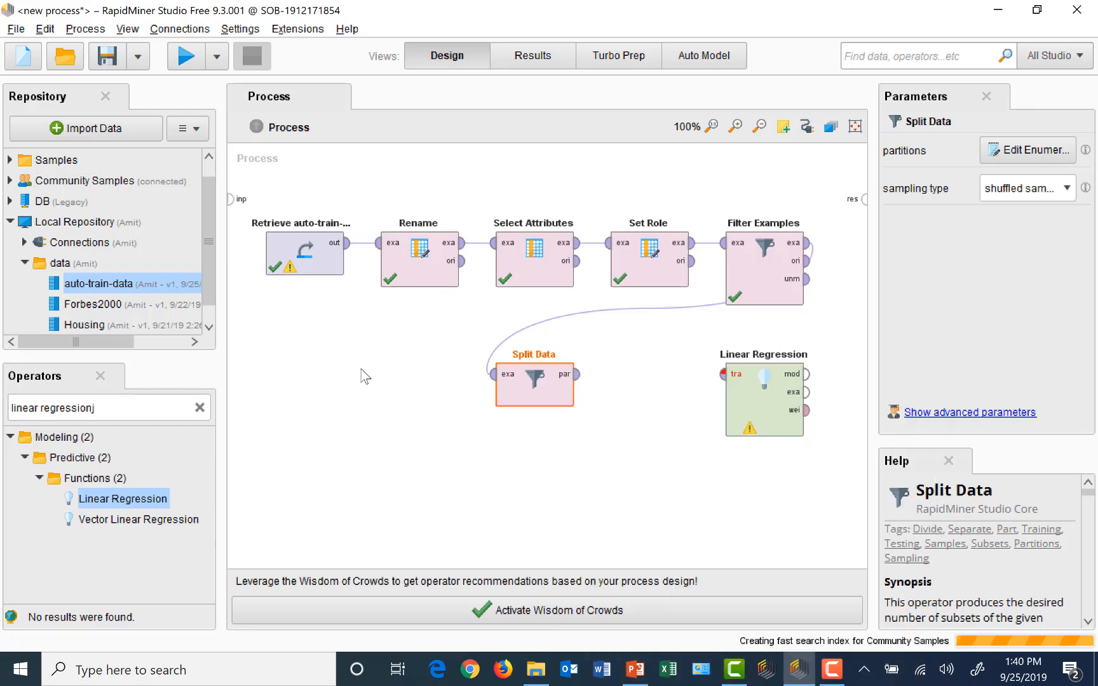
click(577, 375)
click(722, 375)
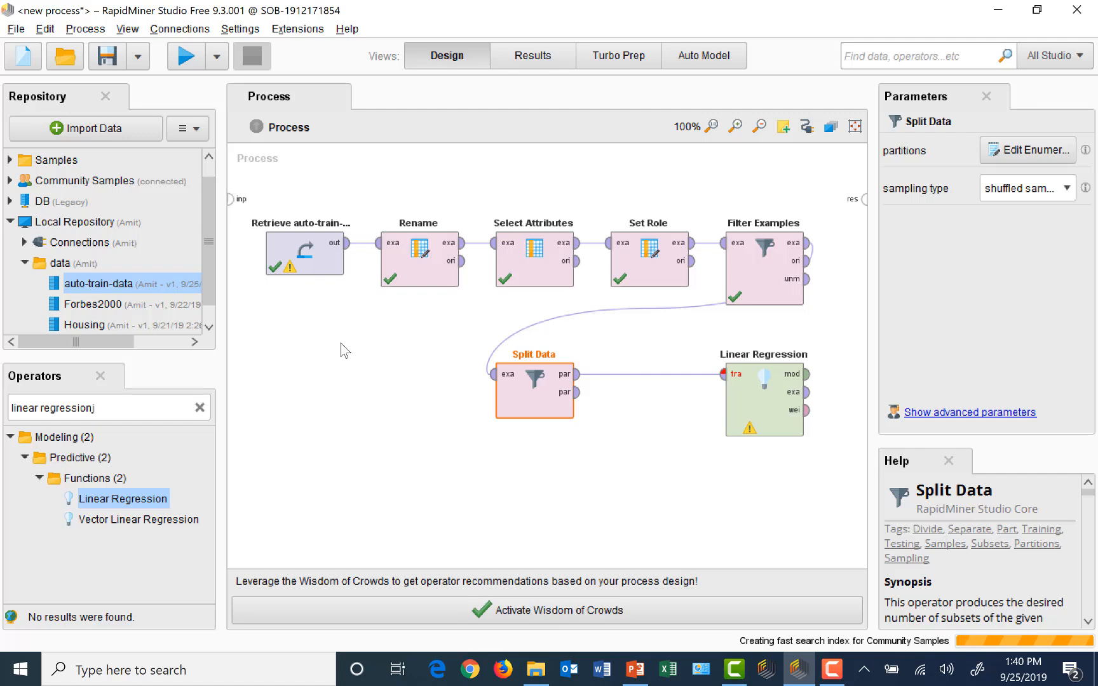
Find the Performance (Regression) operator and add it in free space below Split Data and Linear Regression.
drag(115, 410, 15, 401)
drag(115, 410, 7, 411)
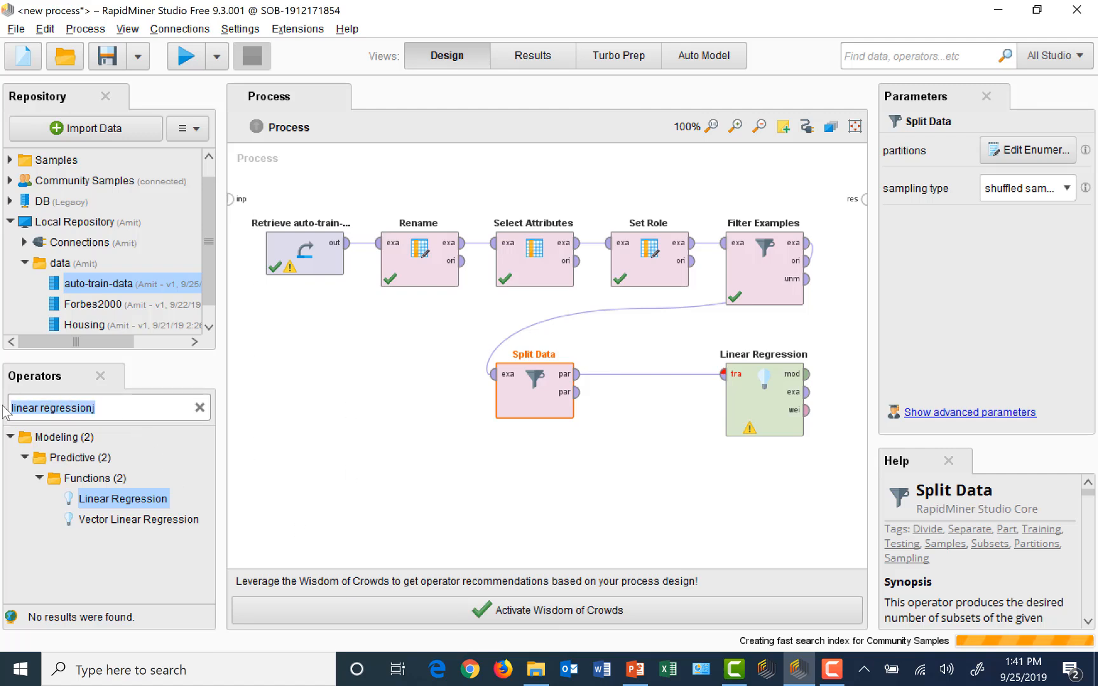
text(performance)
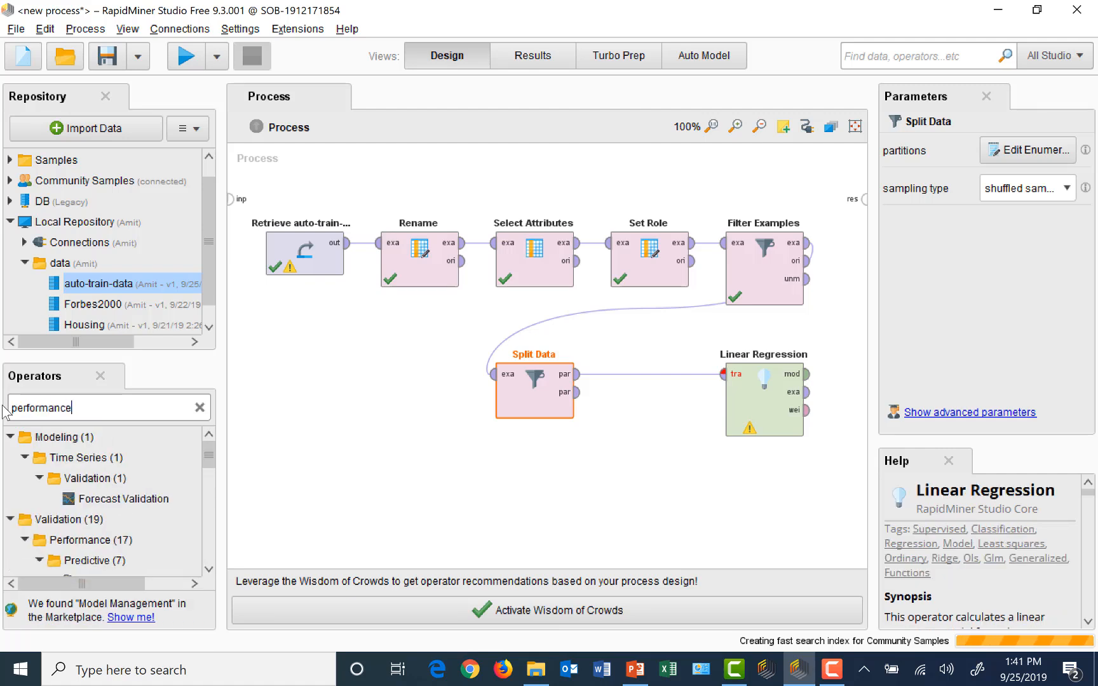
click(208, 569)
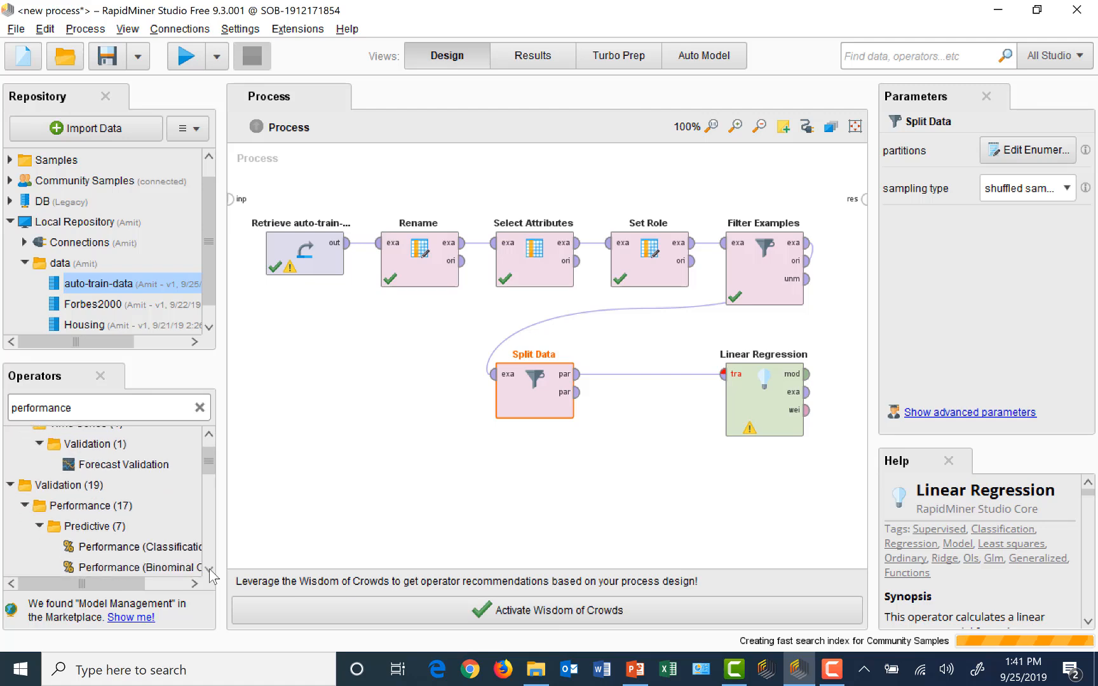
click(210, 569)
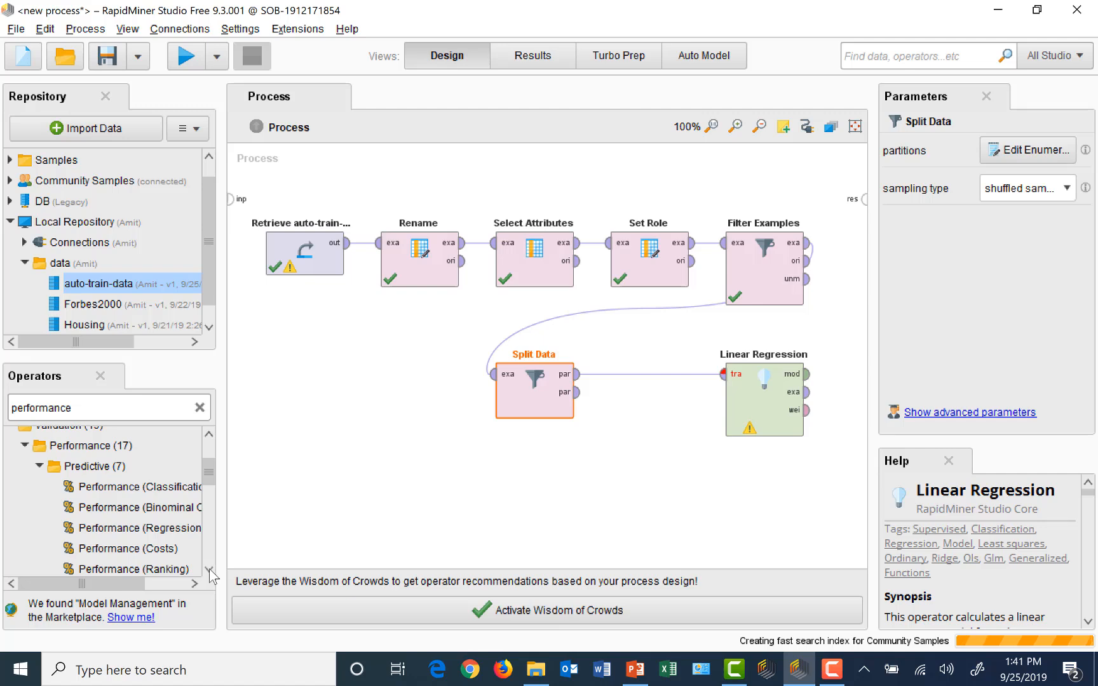
drag(118, 529, 697, 479)
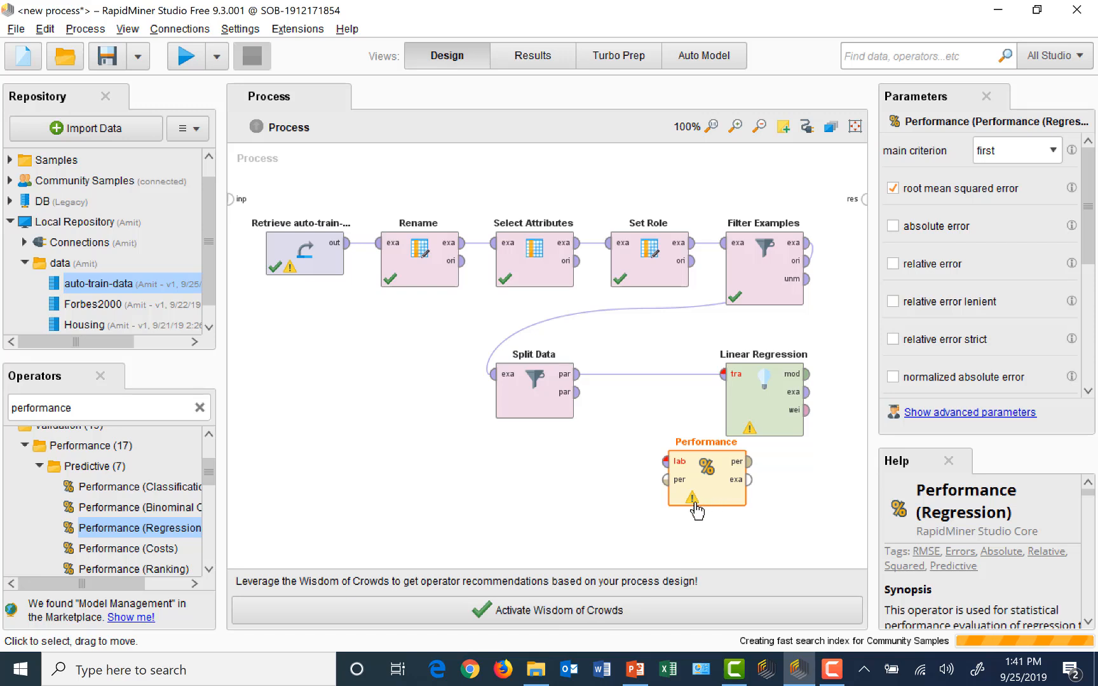
drag(694, 505, 652, 522)
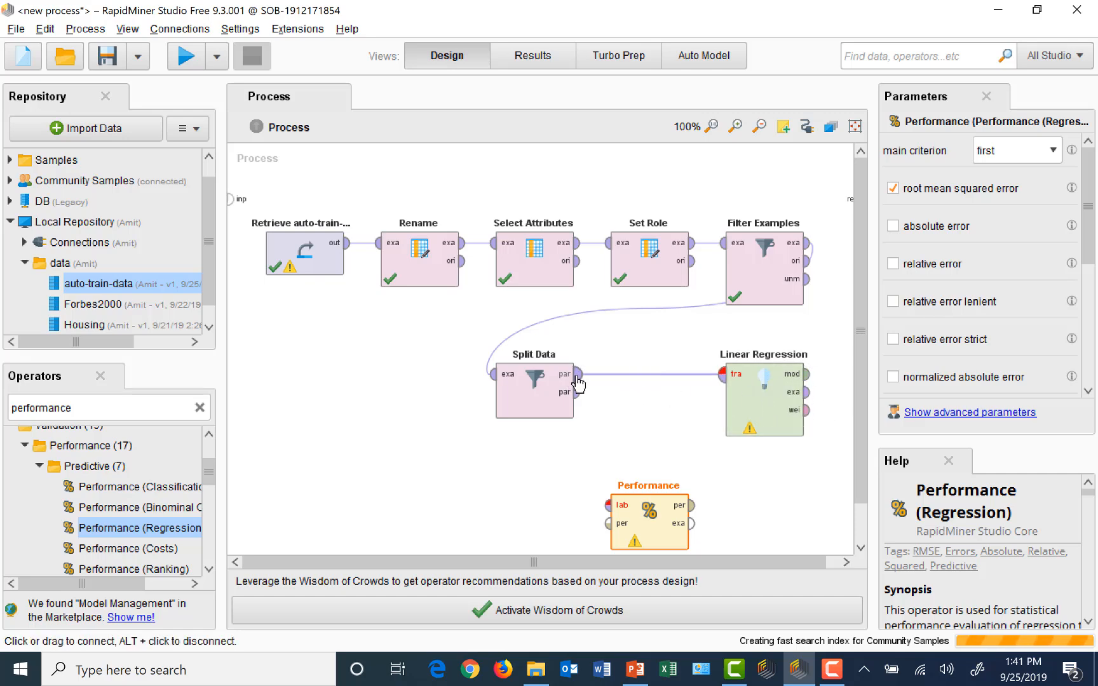
mouse_move(723, 379)
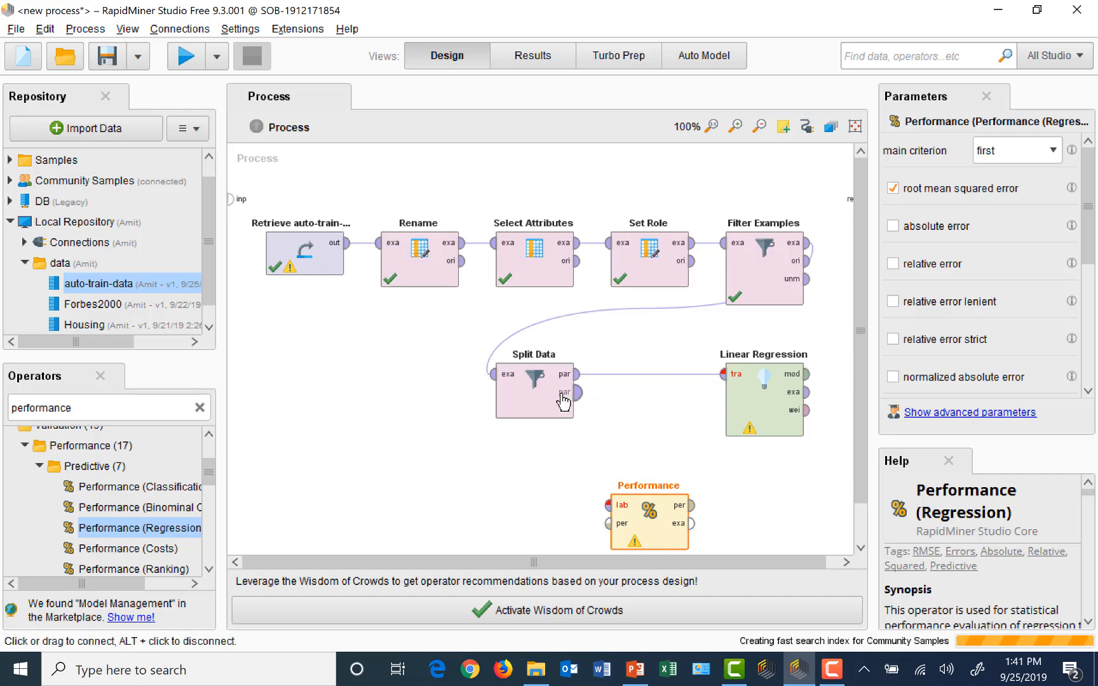
mouse_move(577, 402)
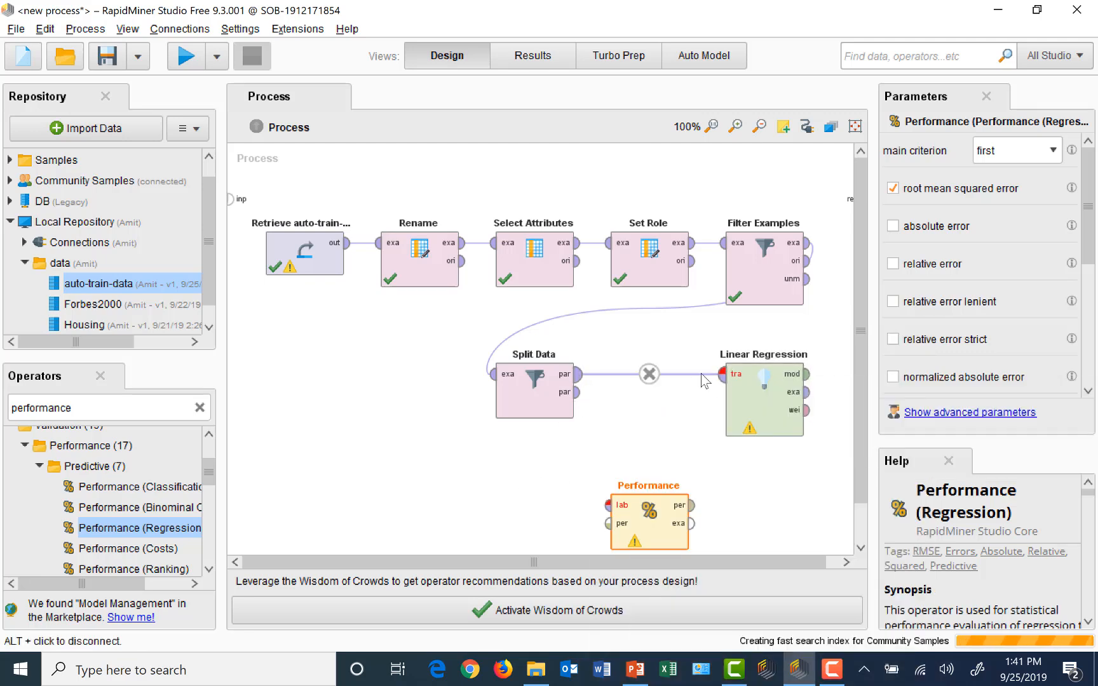
mouse_move(806, 380)
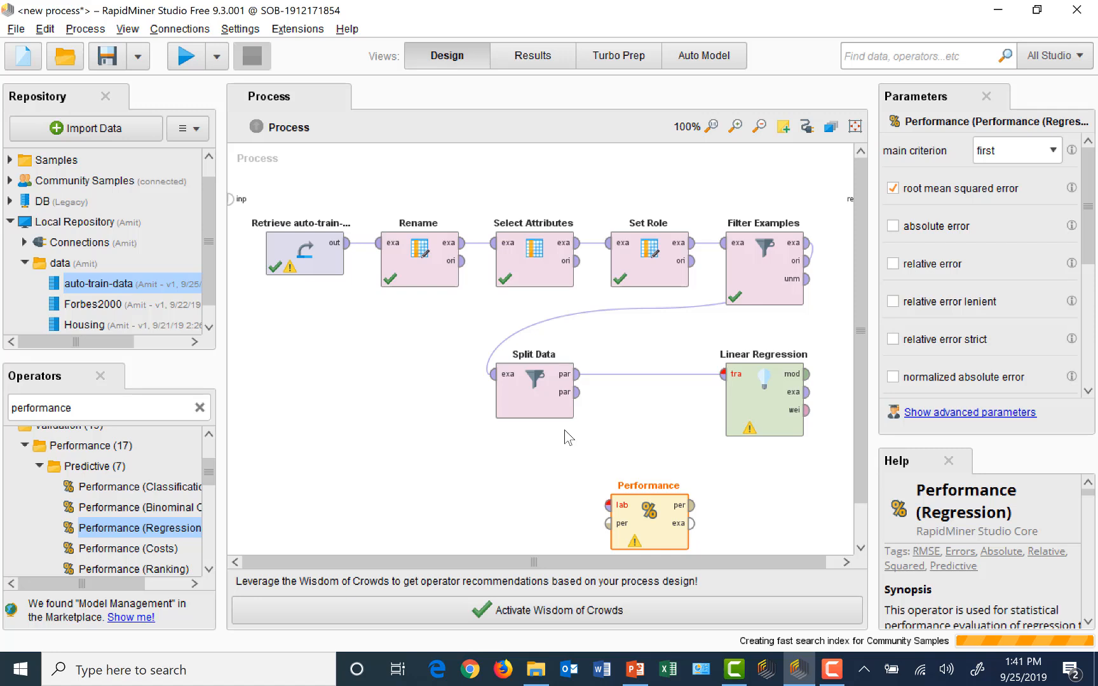
Add an Apply Model operator below and between Split Data and Linear Regression, moving the Performance operator out of its way.
drag(83, 407, 7, 410)
double_click(8, 409)
text(app)
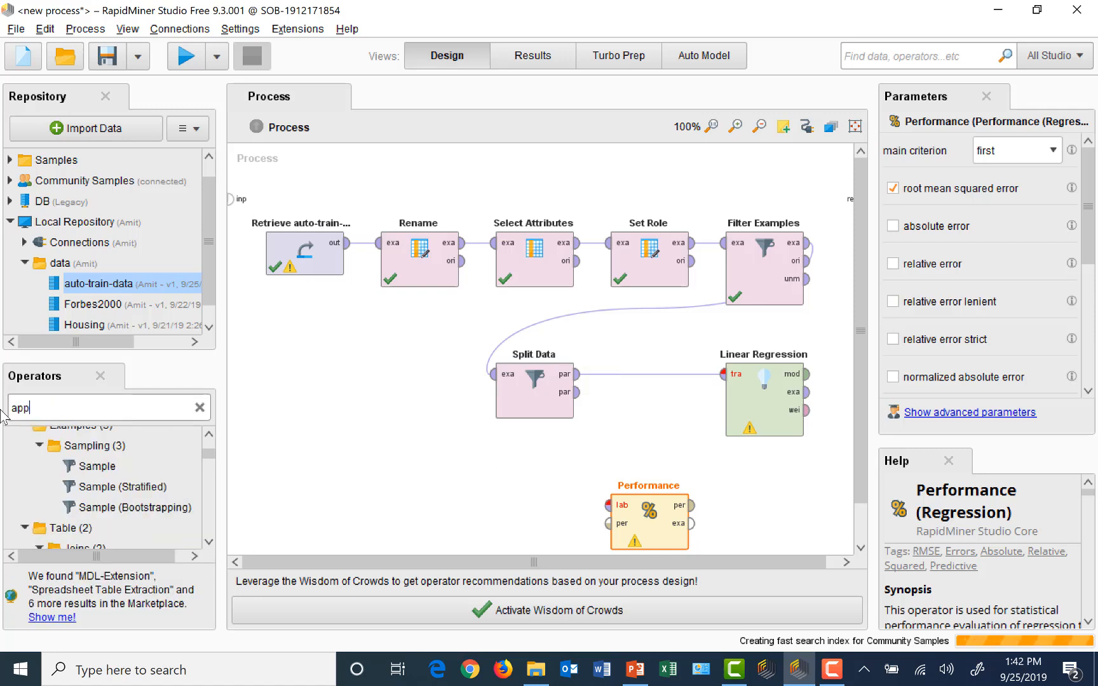
text(ly model)
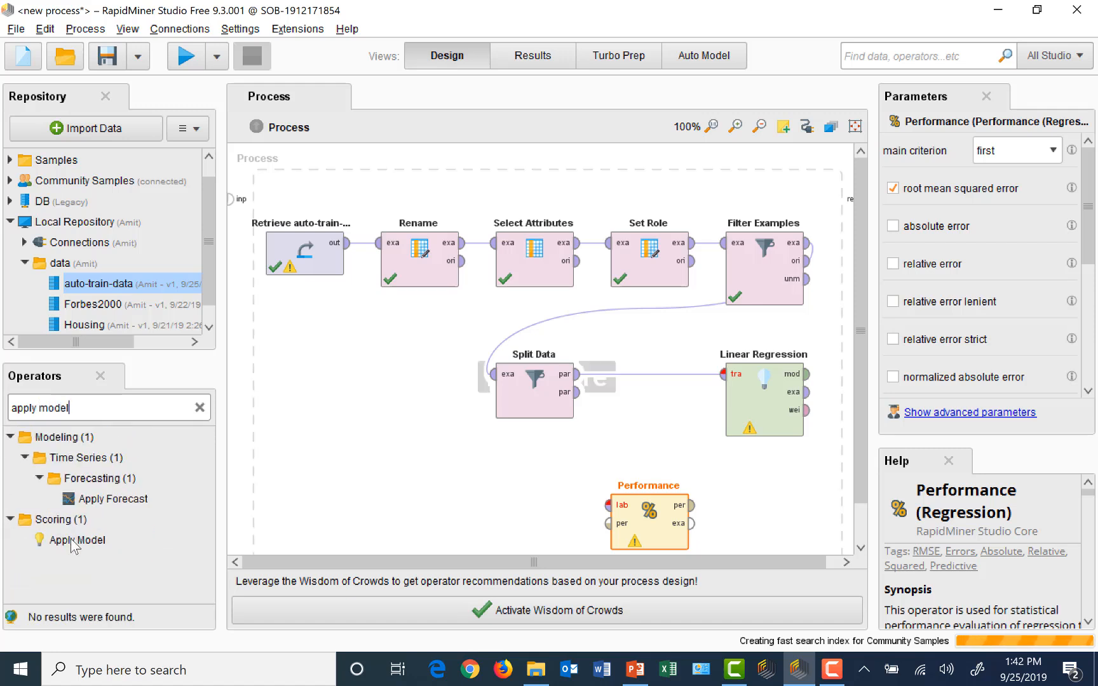
drag(76, 540, 641, 473)
drag(716, 461, 667, 457)
drag(643, 539, 414, 494)
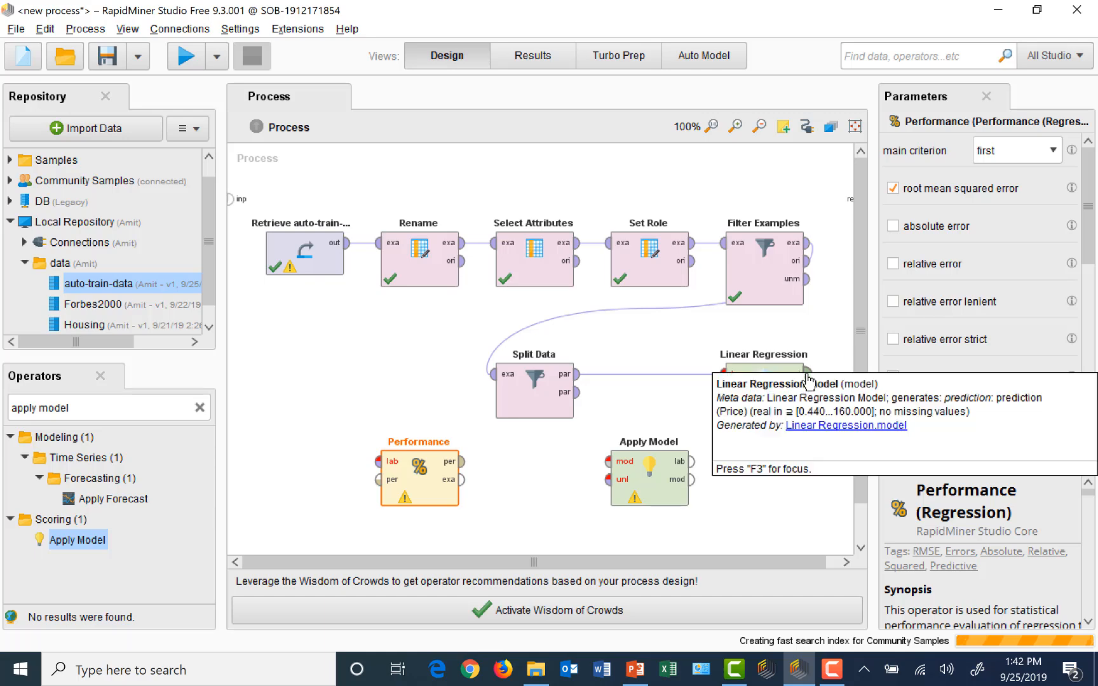
Connect the Linear Regression model output and the second Split Data partition to Apply Model's model and unlabelled data inputs.
click(804, 408)
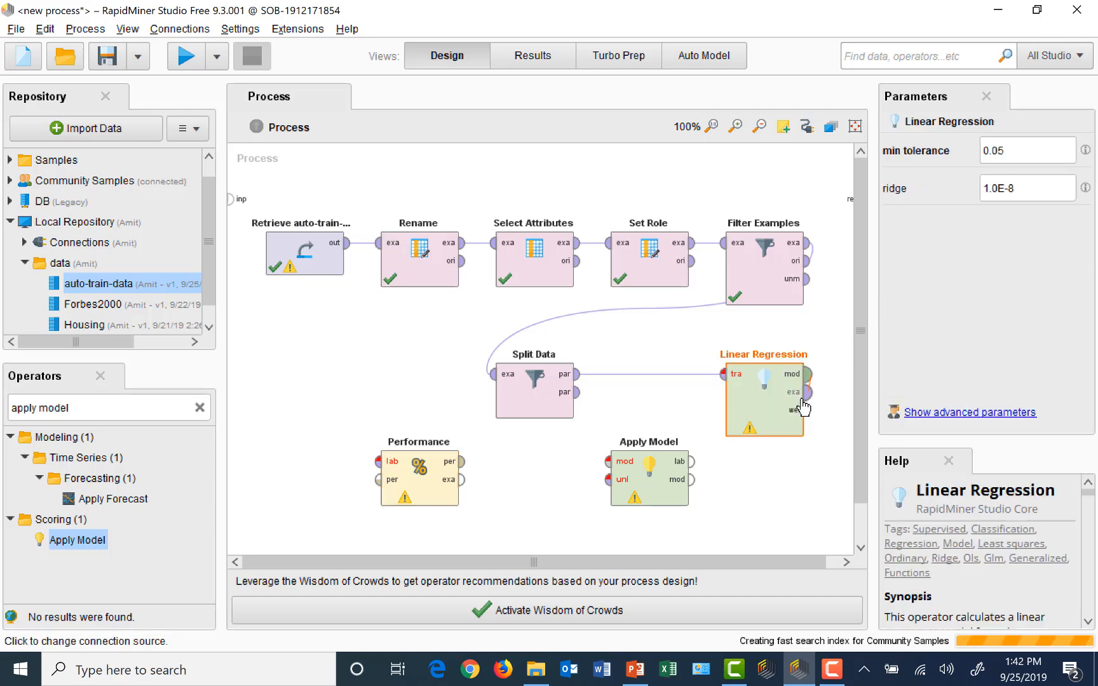
click(610, 464)
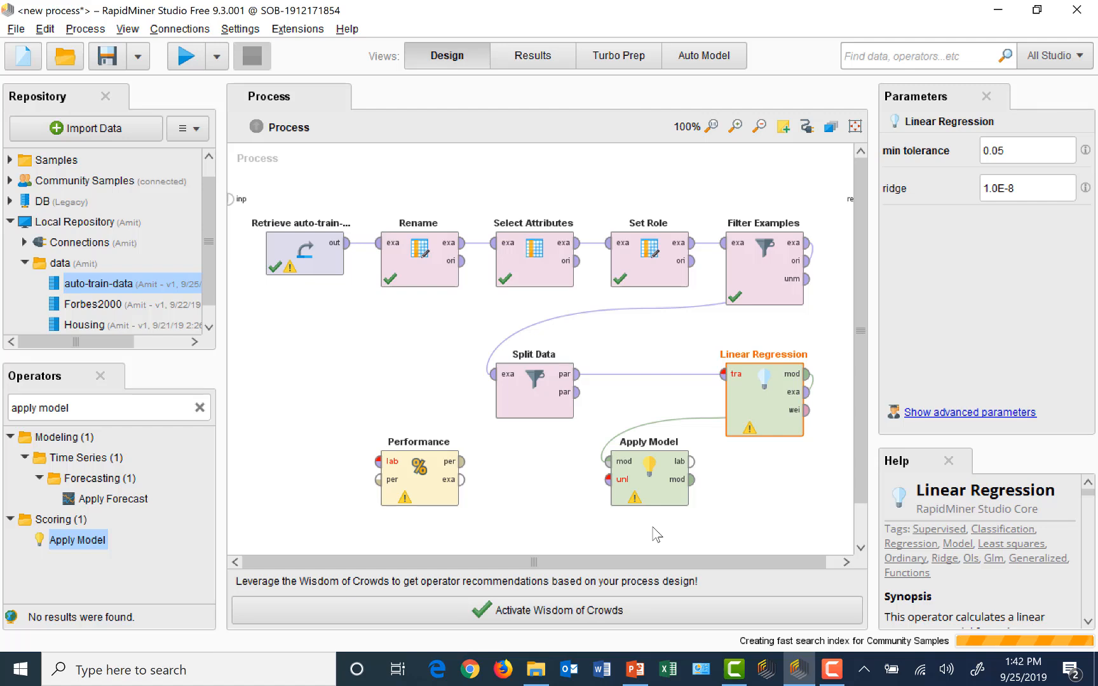
click(578, 392)
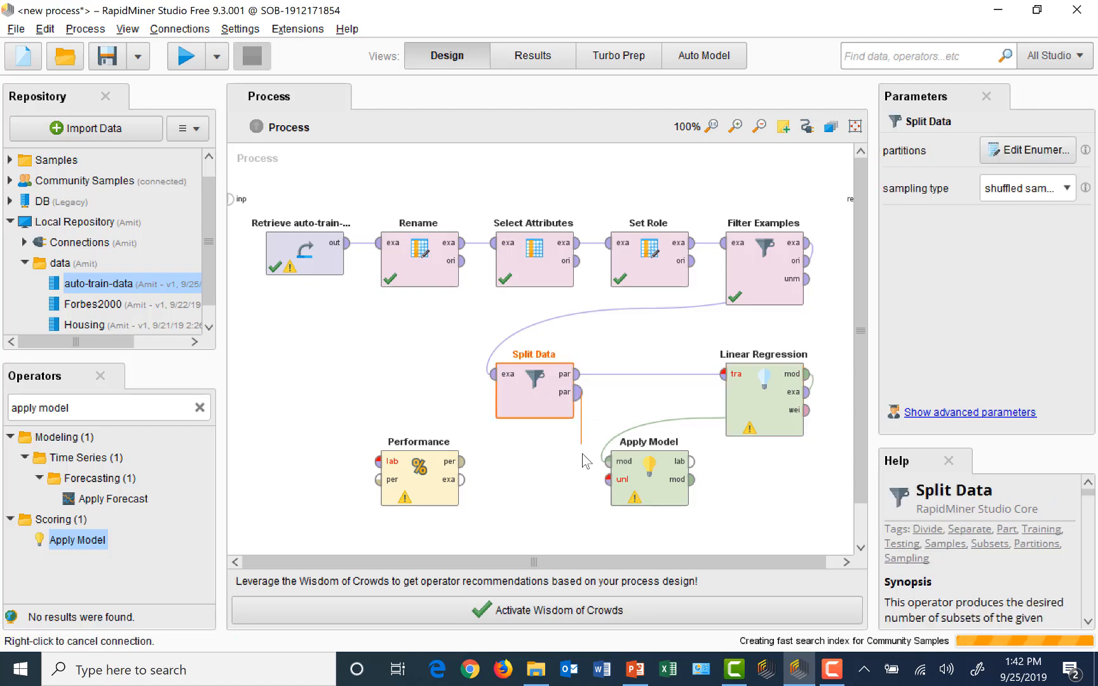
click(608, 480)
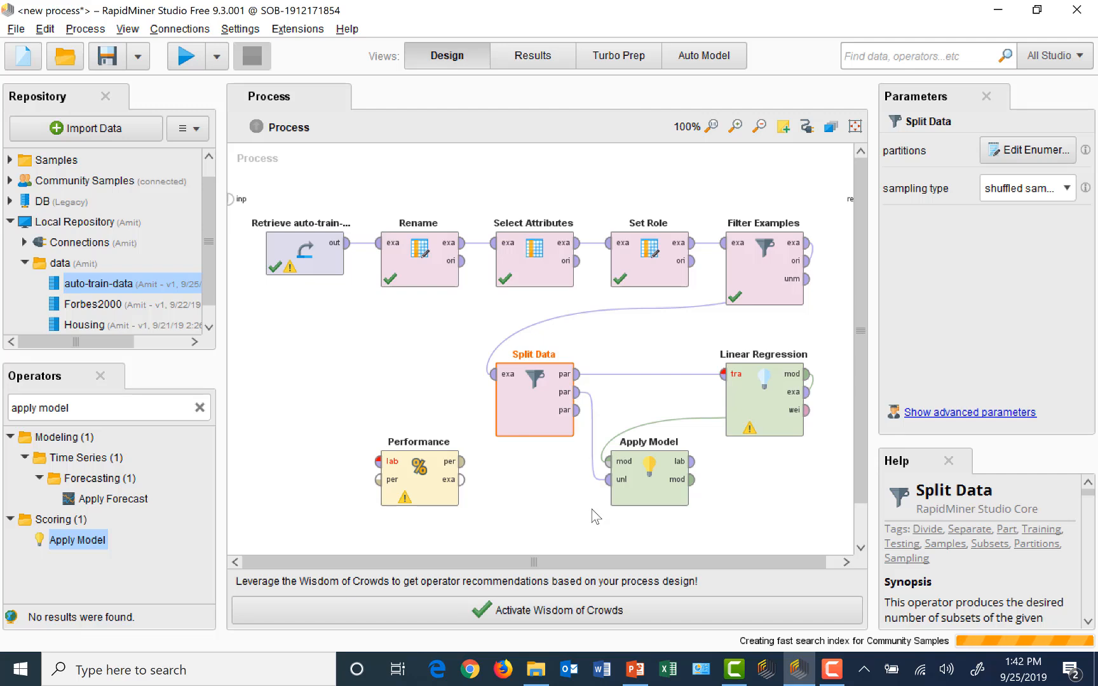
Move the Performance operator beside Apply Model, below Linear Regression, and feed it Apply Model's labelled data output.
drag(424, 490, 778, 494)
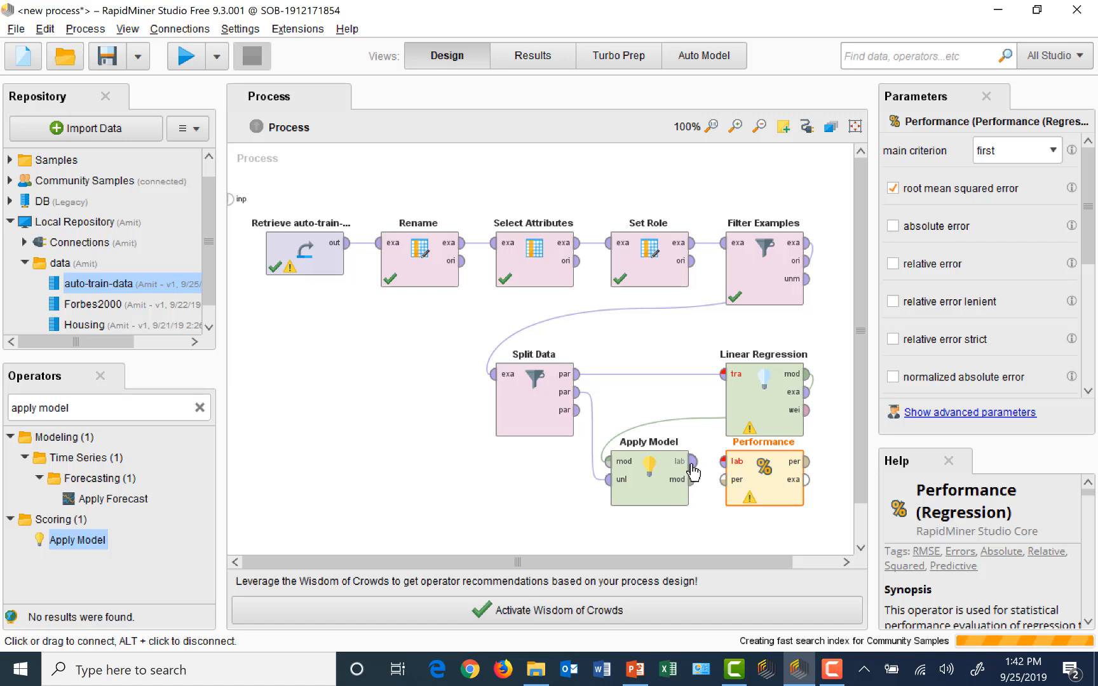
click(692, 462)
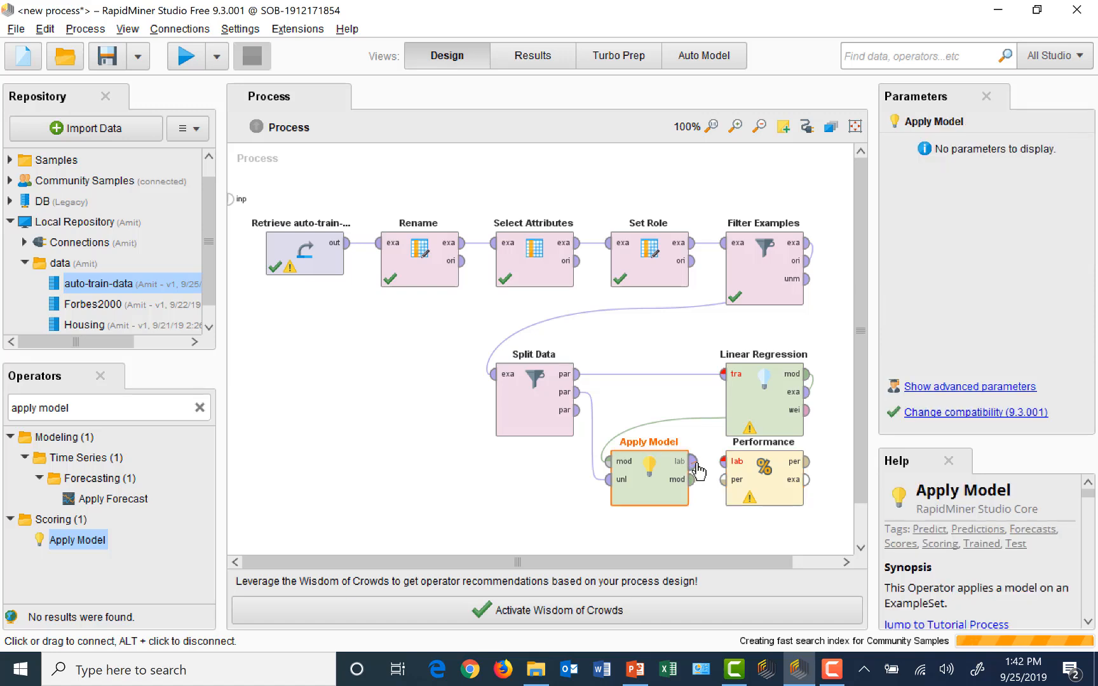
click(731, 465)
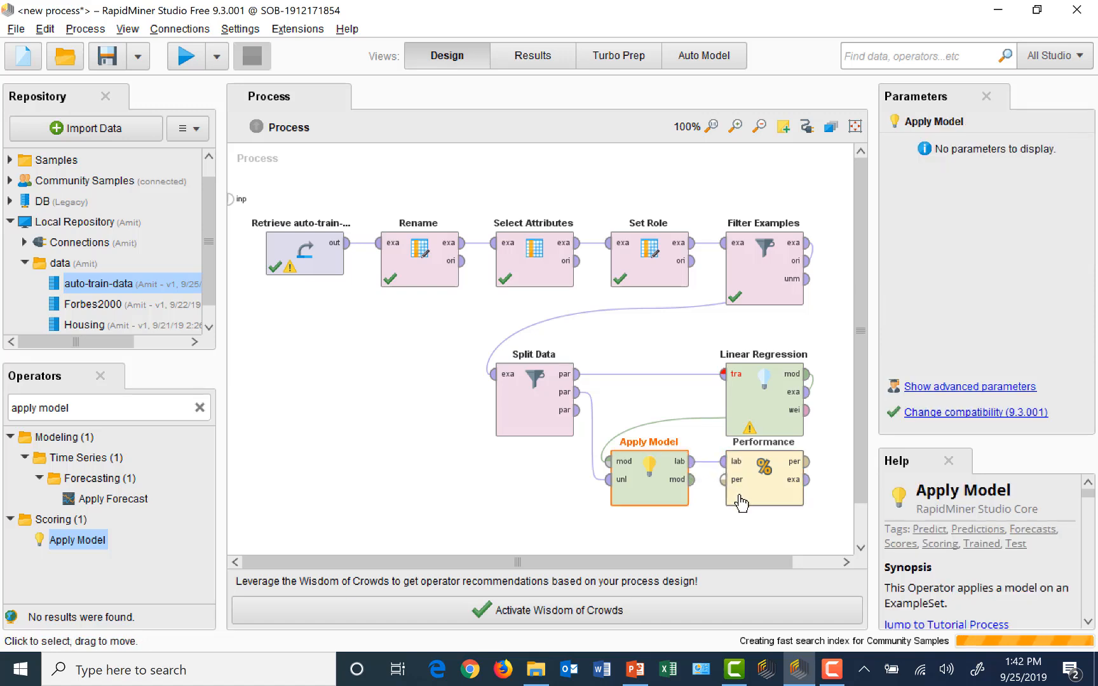
Connect the performance output of the Performance operator to the process result port.
click(845, 561)
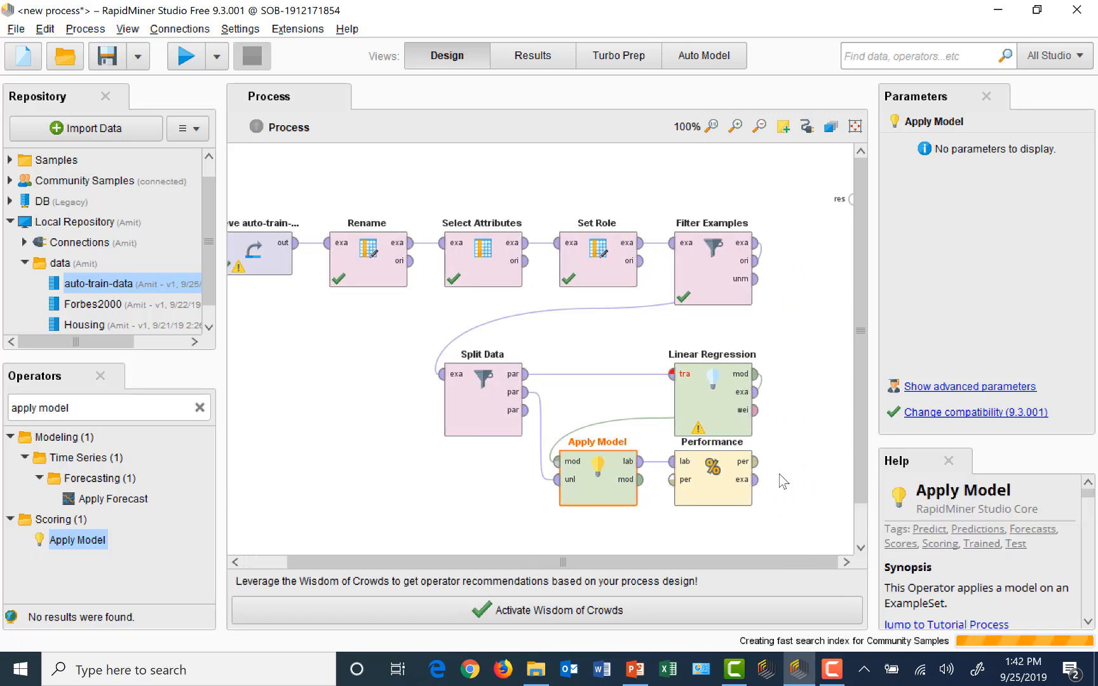
click(755, 462)
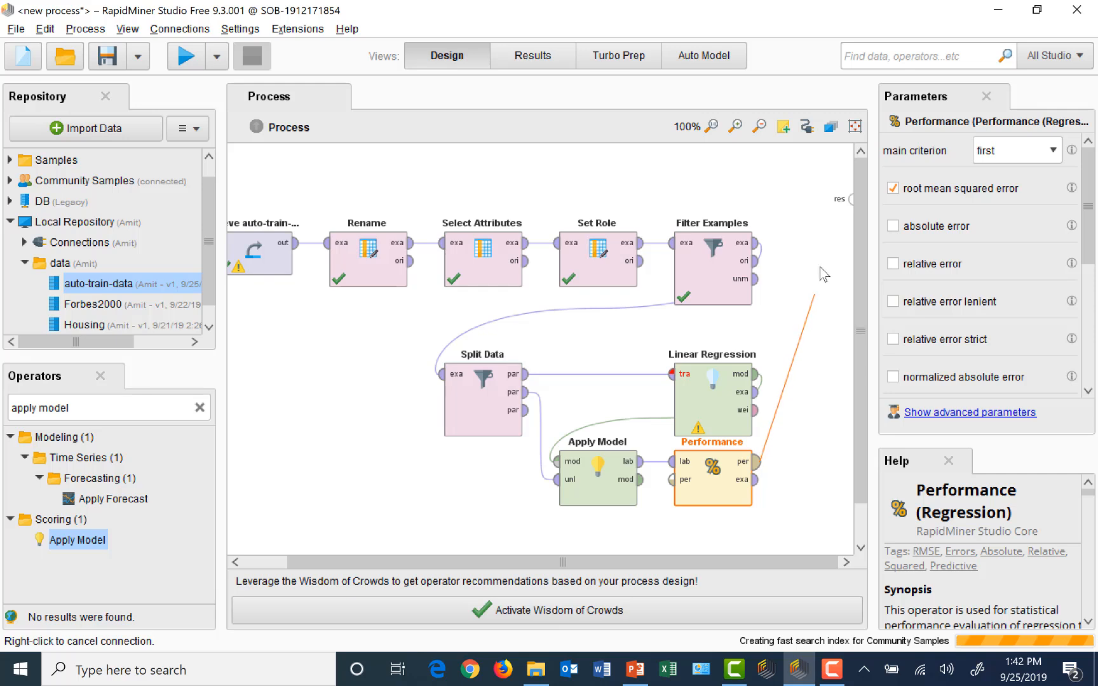
click(850, 199)
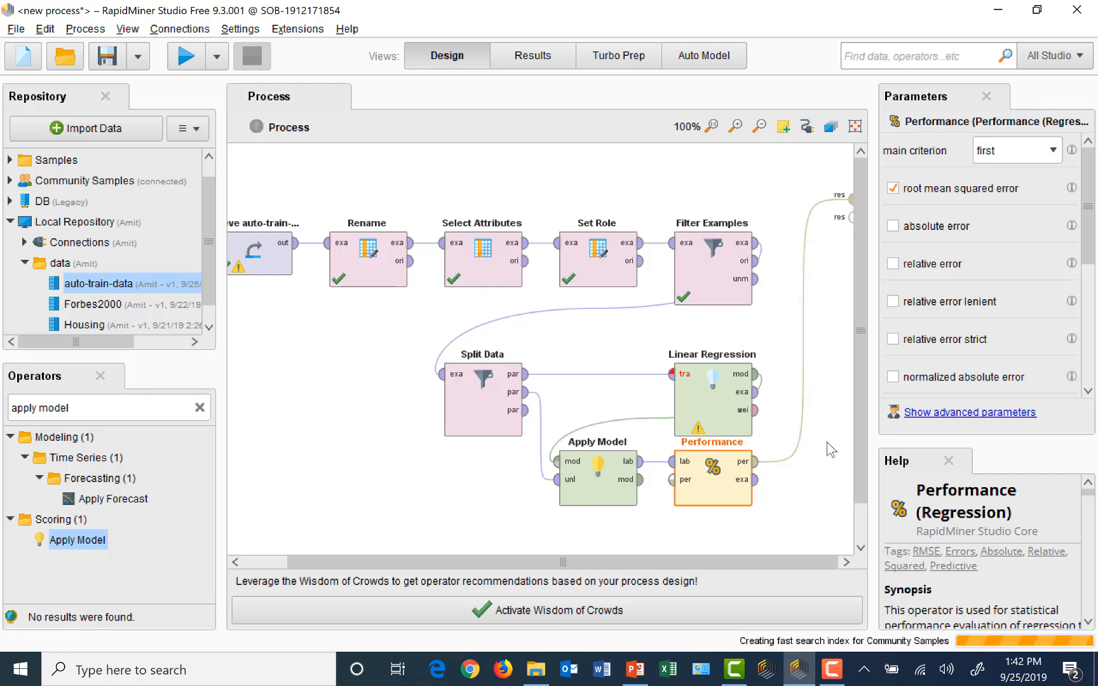